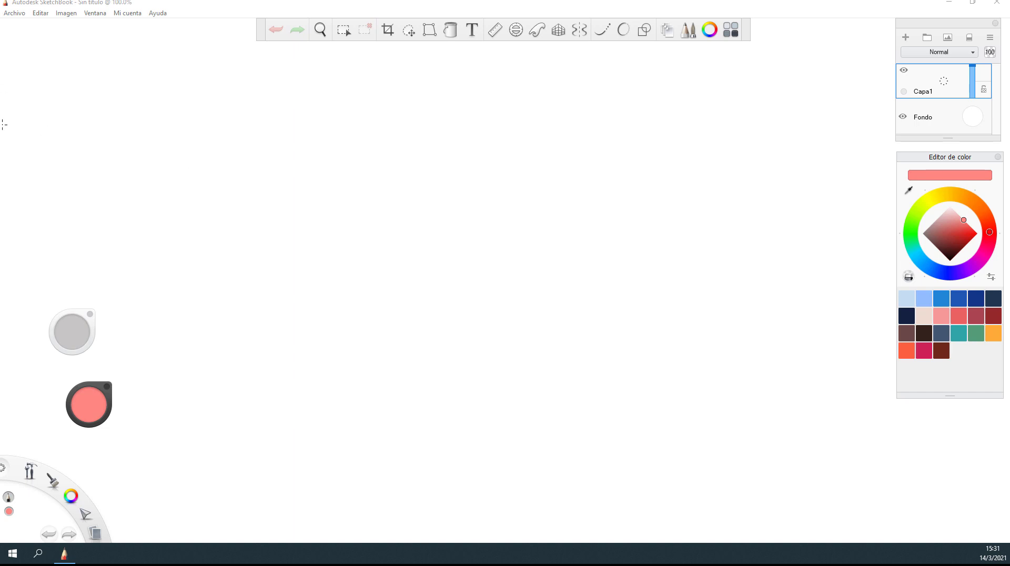
click(13, 13)
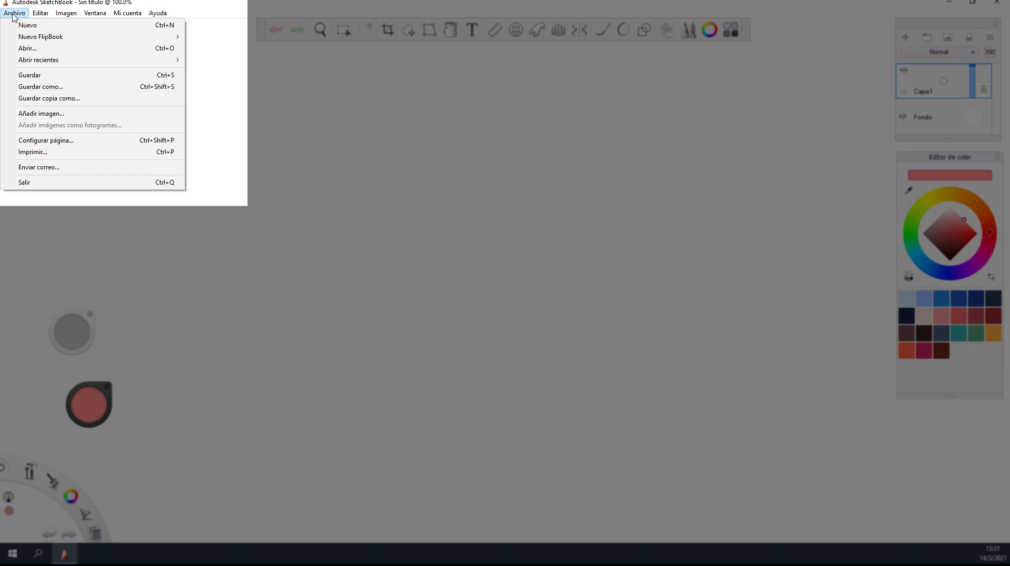
mouse_move(41, 14)
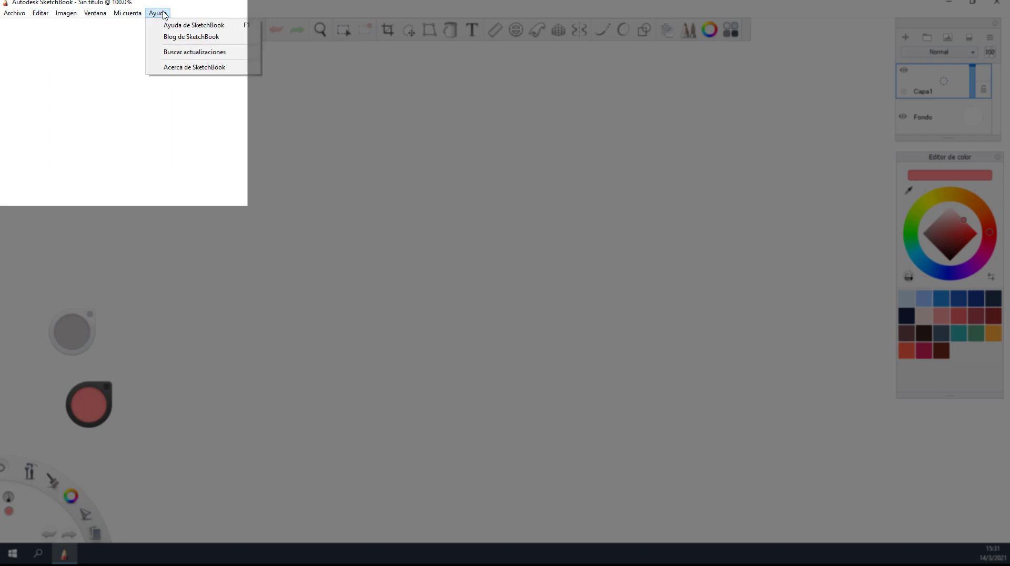
mouse_move(128, 13)
mouse_move(160, 15)
click(337, 122)
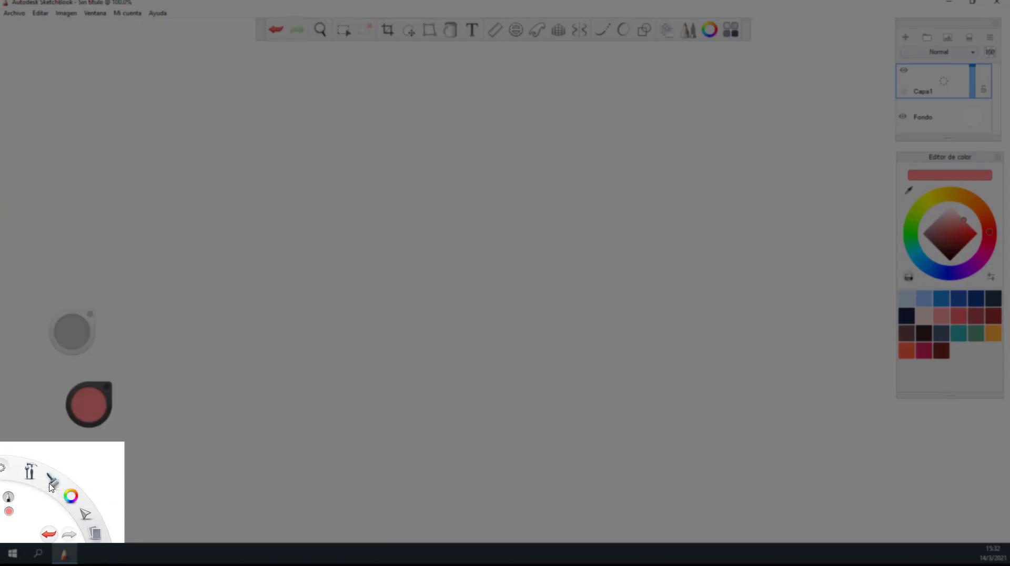
Switch to the eraser and display the brush palette, placed clear of the layer editor
mouse_move(54, 484)
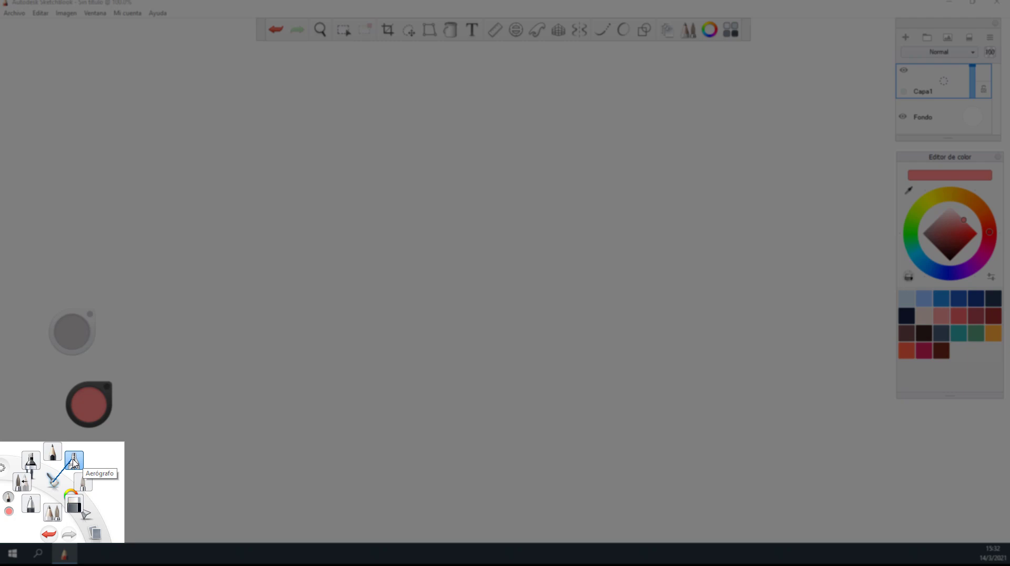
click(74, 505)
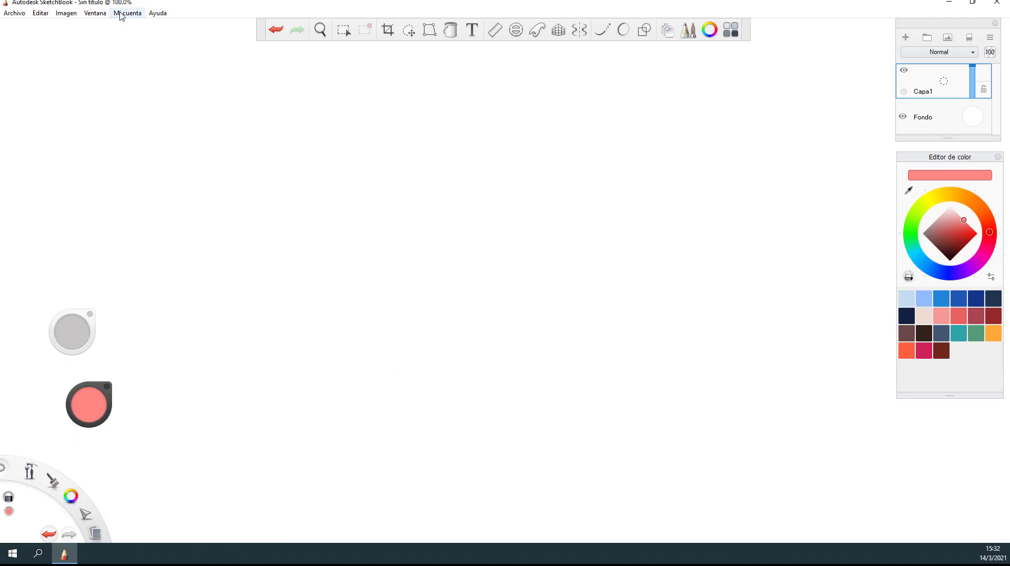
click(100, 15)
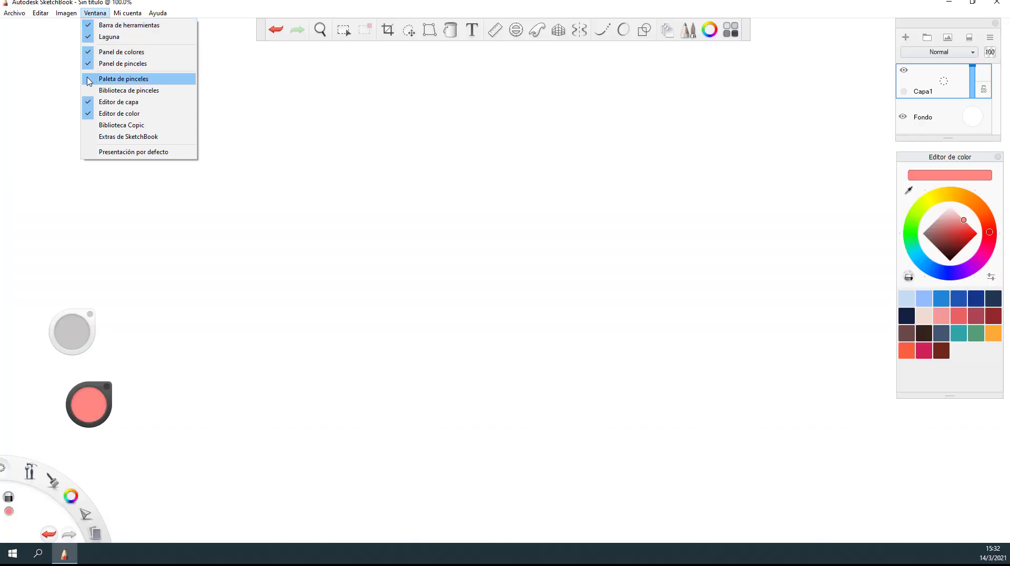
click(88, 78)
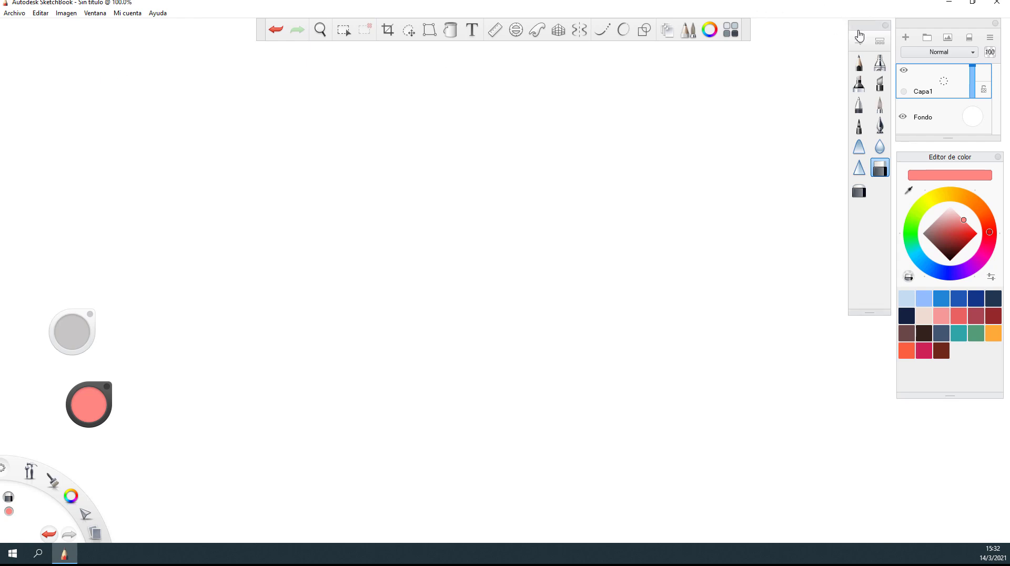
mouse_move(865, 32)
mouse_down()
mouse_move(667, 218)
mouse_move(642, 212)
mouse_move(797, 164)
mouse_move(809, 47)
mouse_move(812, 61)
mouse_up()
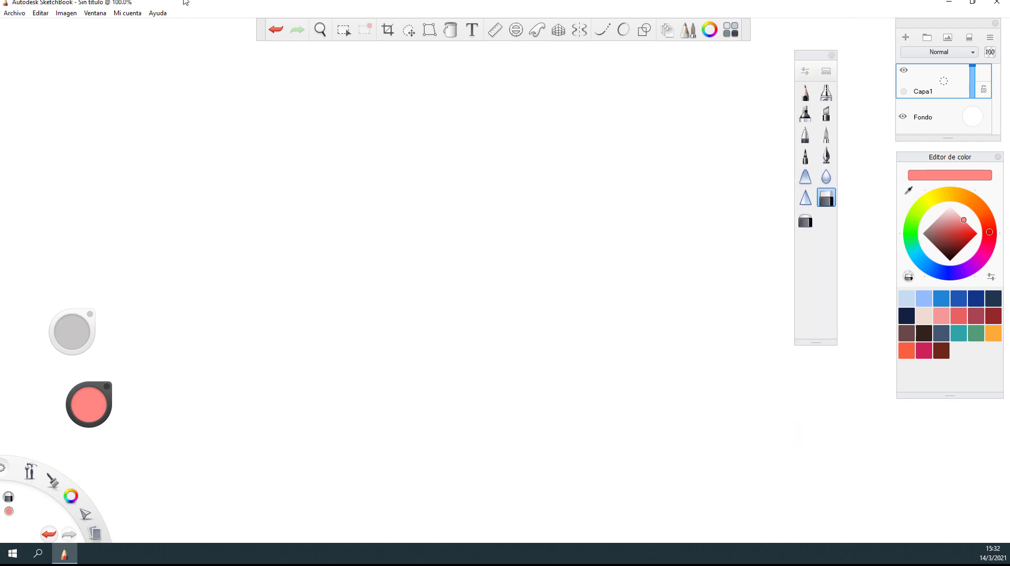
Display the Copic library beside the brush palette and browse its orange (YR) and green (G) colour families
click(99, 14)
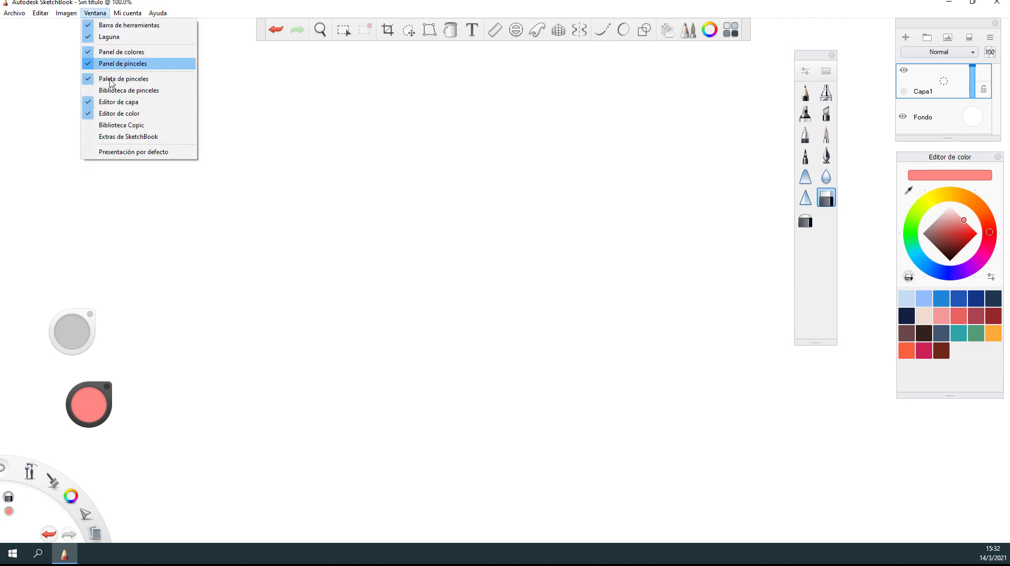
click(126, 125)
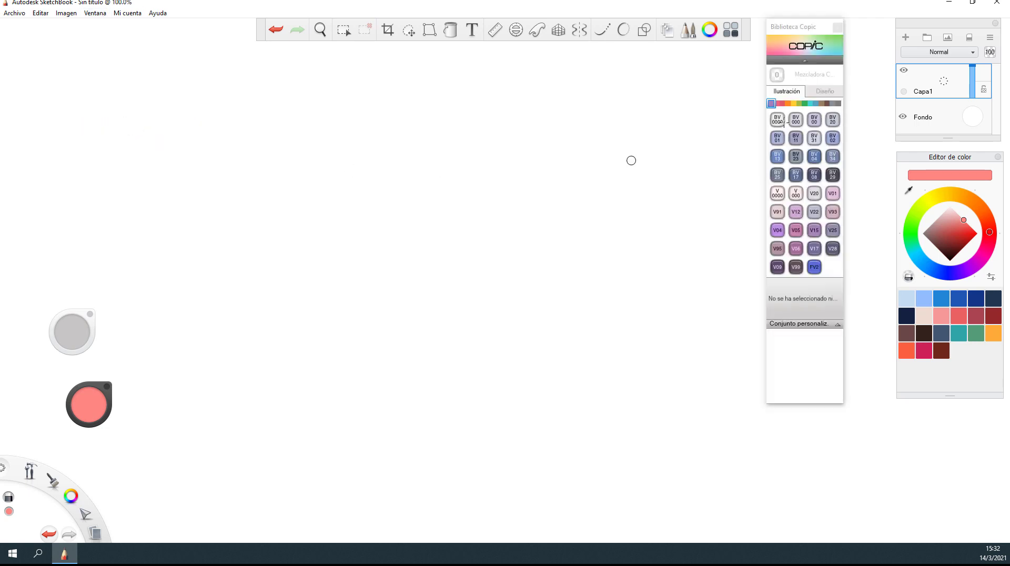
mouse_move(793, 29)
mouse_down()
mouse_move(805, 92)
mouse_move(749, 110)
mouse_move(824, 145)
mouse_move(739, 60)
mouse_up()
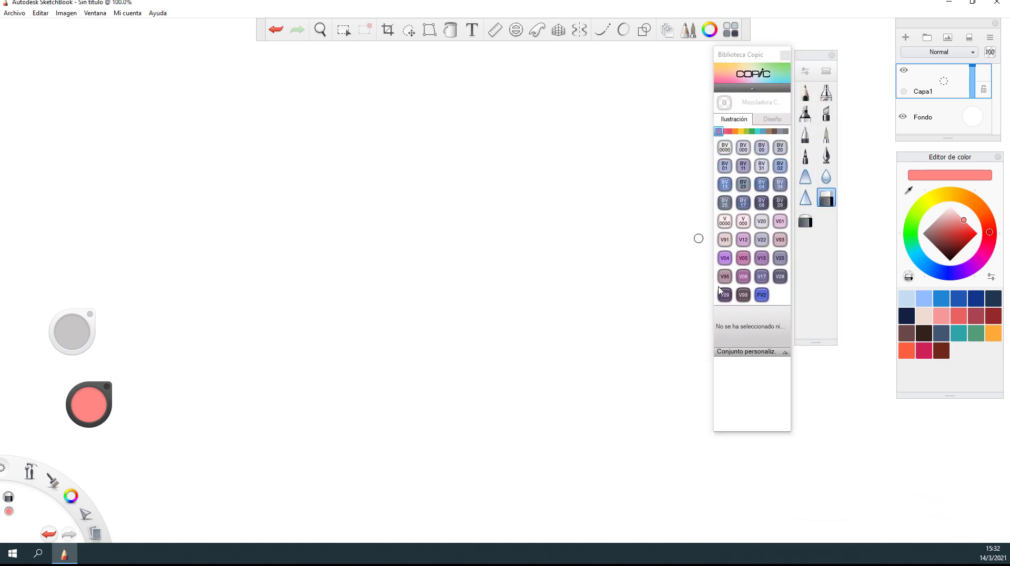
click(735, 131)
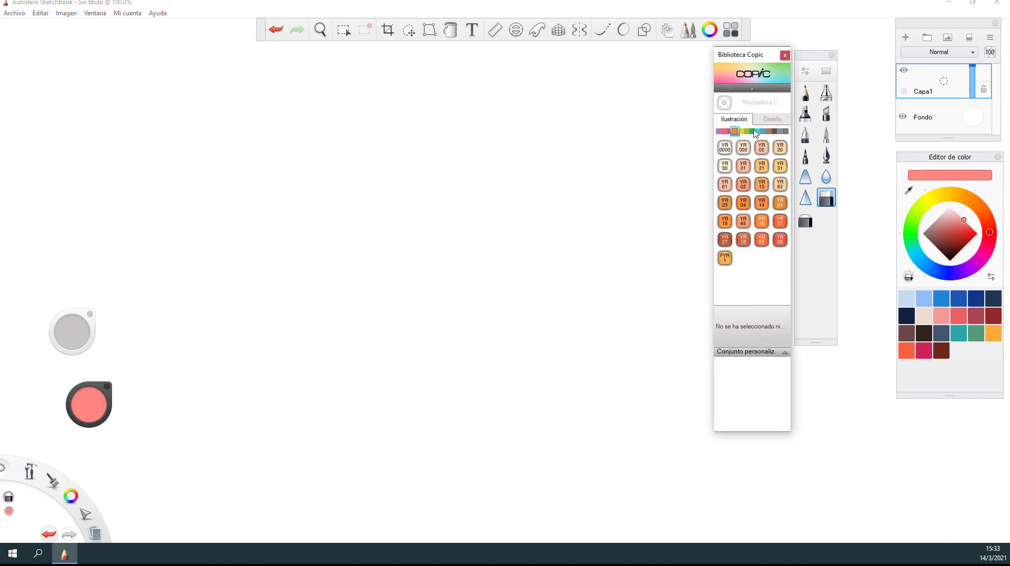
click(752, 132)
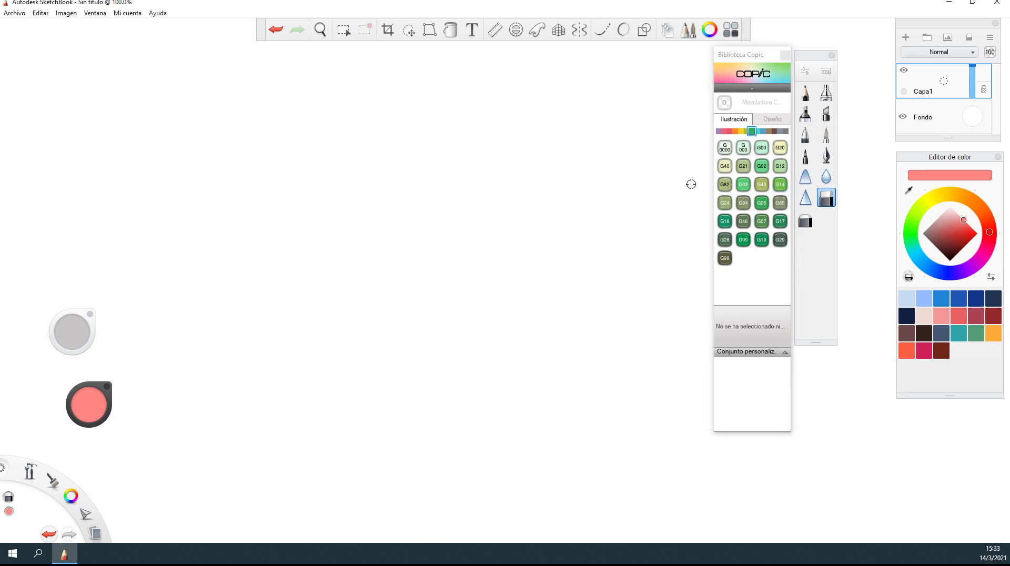
Close the Copic library, the brush palette, the colour editor and the layer editor
click(784, 56)
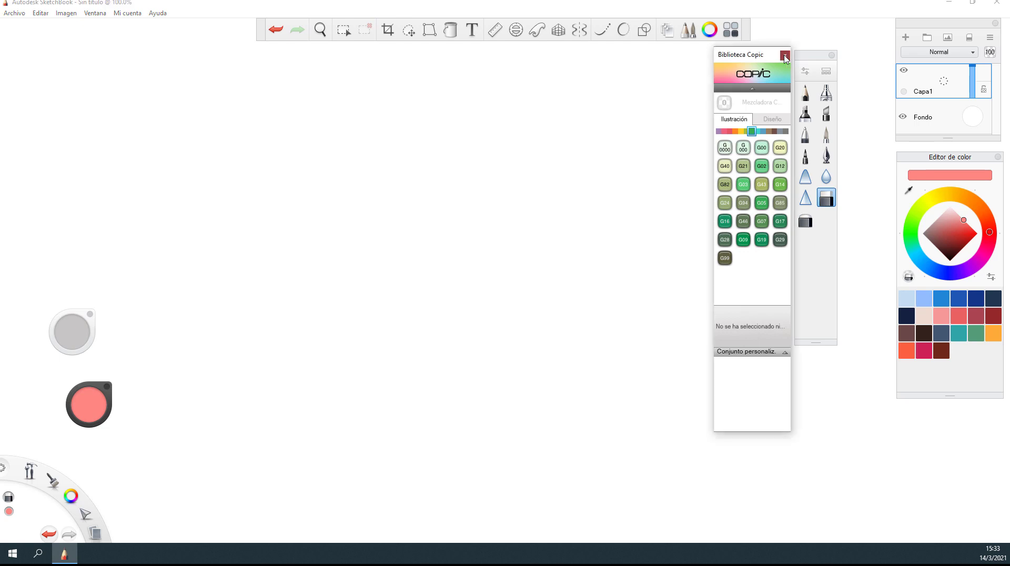
click(831, 56)
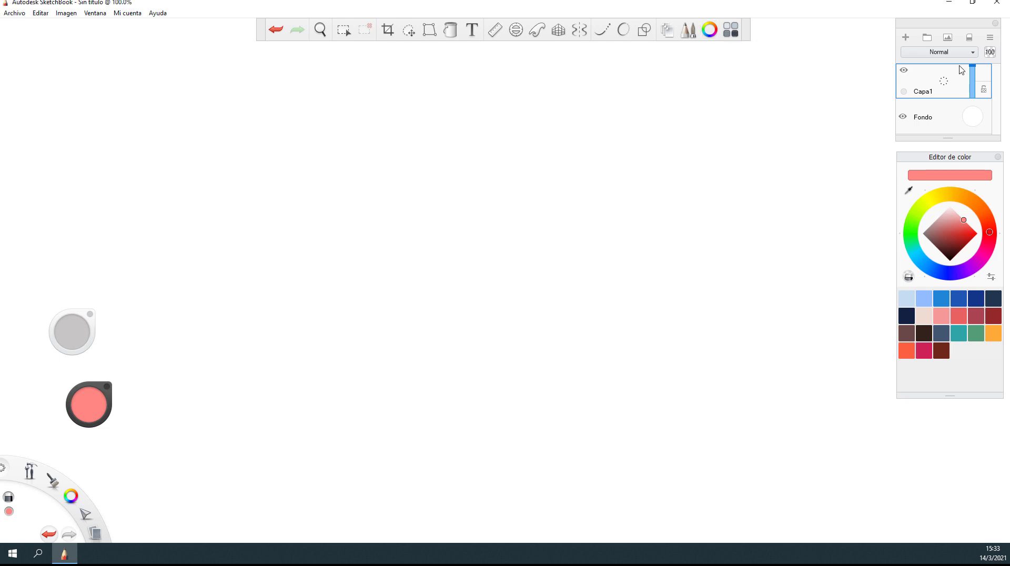
click(996, 157)
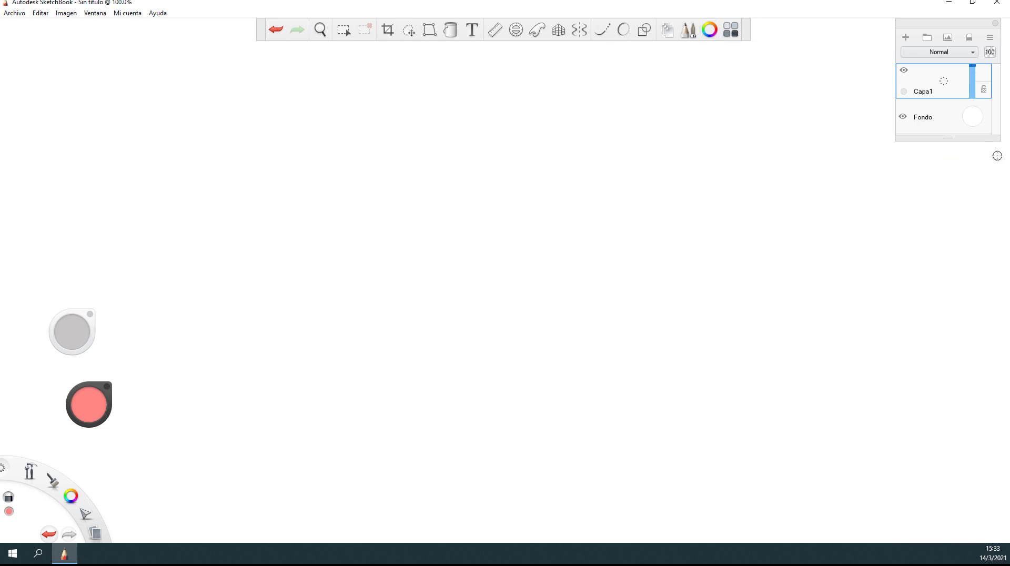
click(994, 23)
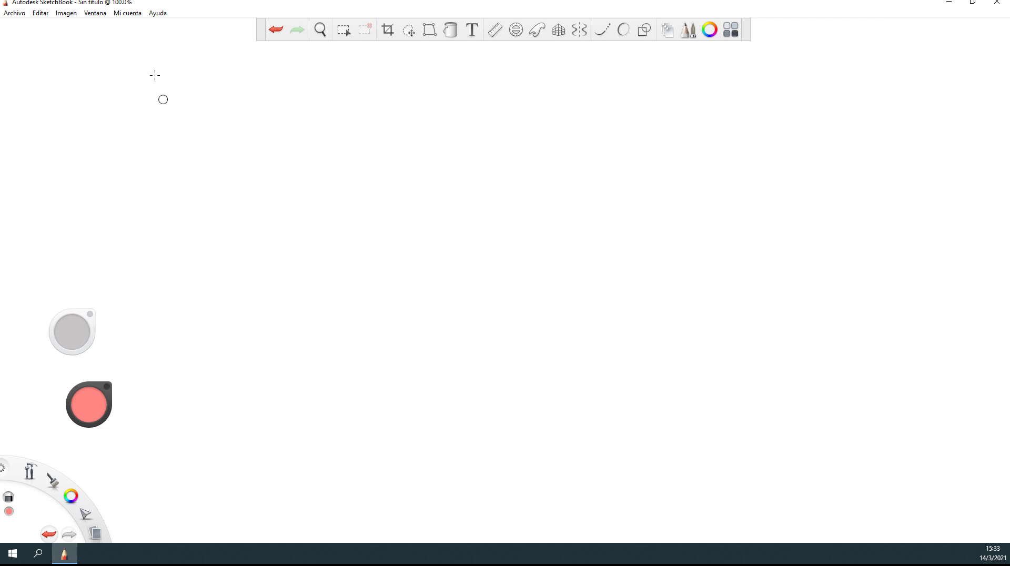
Display the layer editor and the colour editor again
click(98, 14)
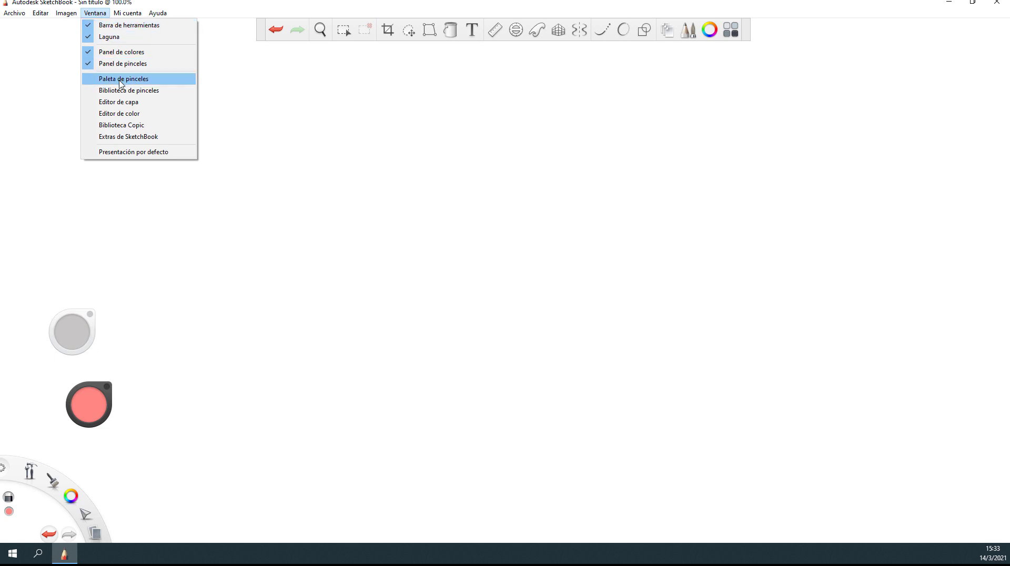
click(115, 105)
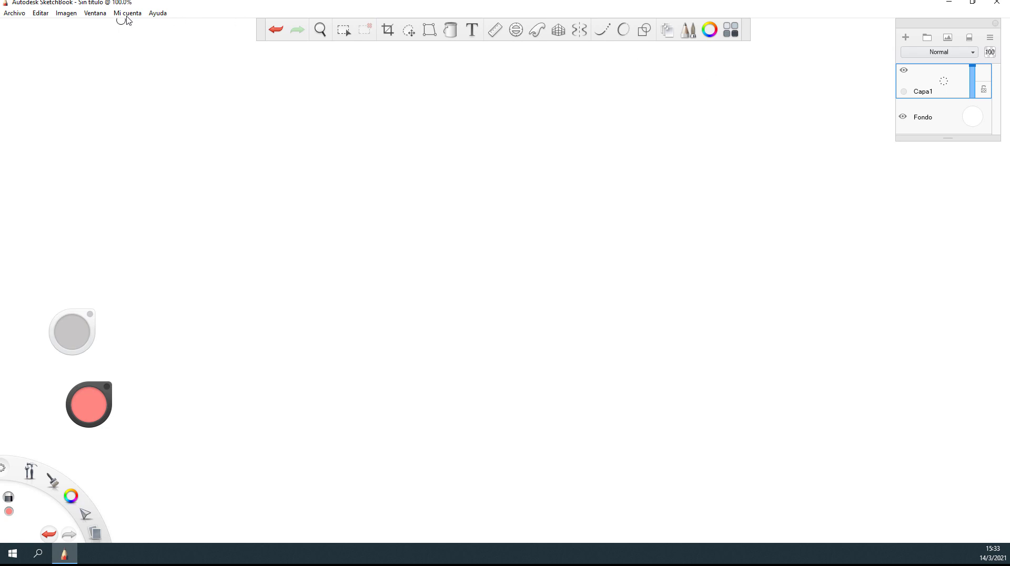
click(95, 13)
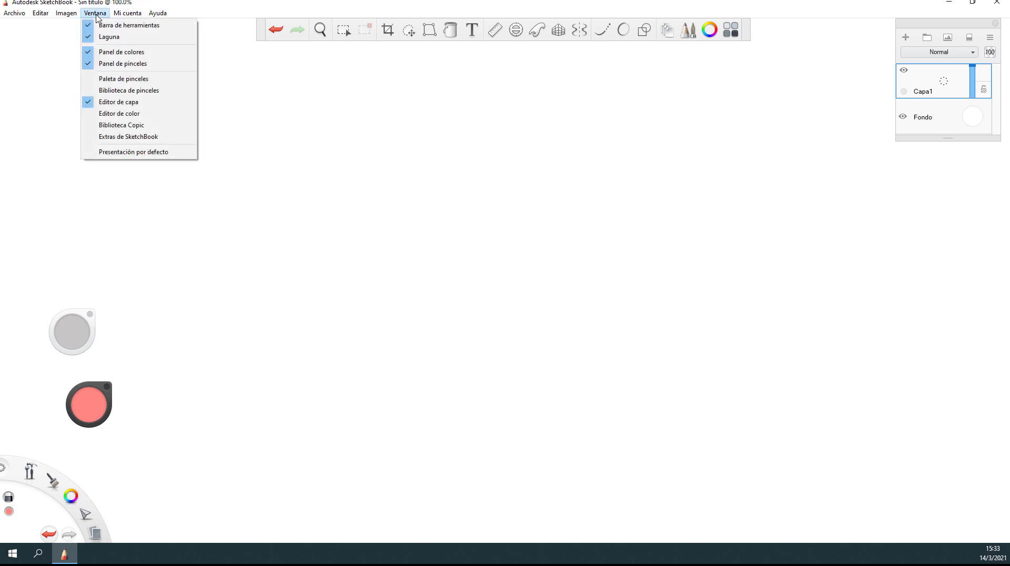
click(133, 113)
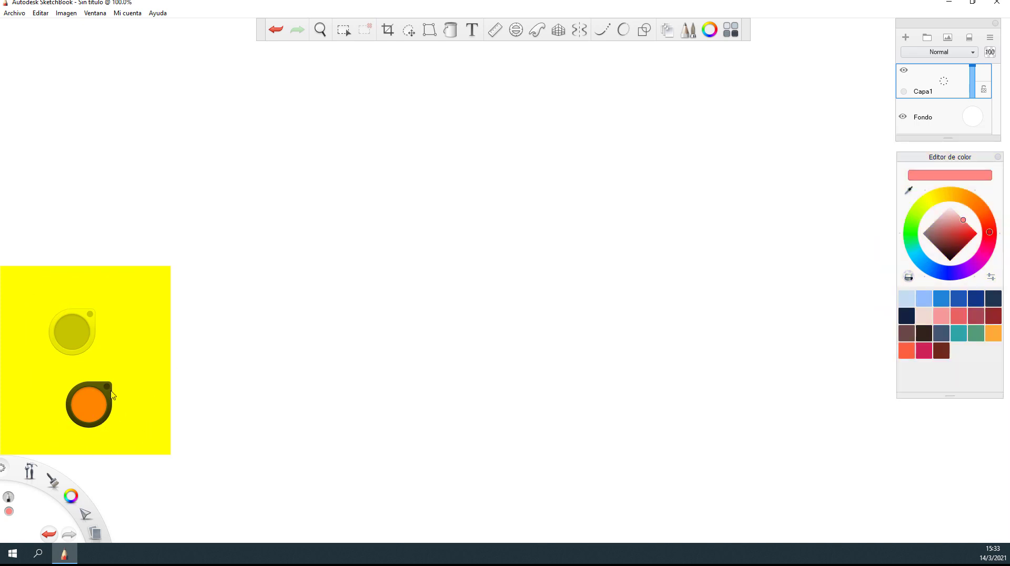
Reposition the colour puck slightly, pick the medium blue swatch and change its hue to yellow on the puck's colour wheel
mouse_move(105, 388)
mouse_down()
mouse_move(170, 378)
mouse_move(489, 431)
mouse_move(102, 351)
mouse_move(82, 397)
mouse_up()
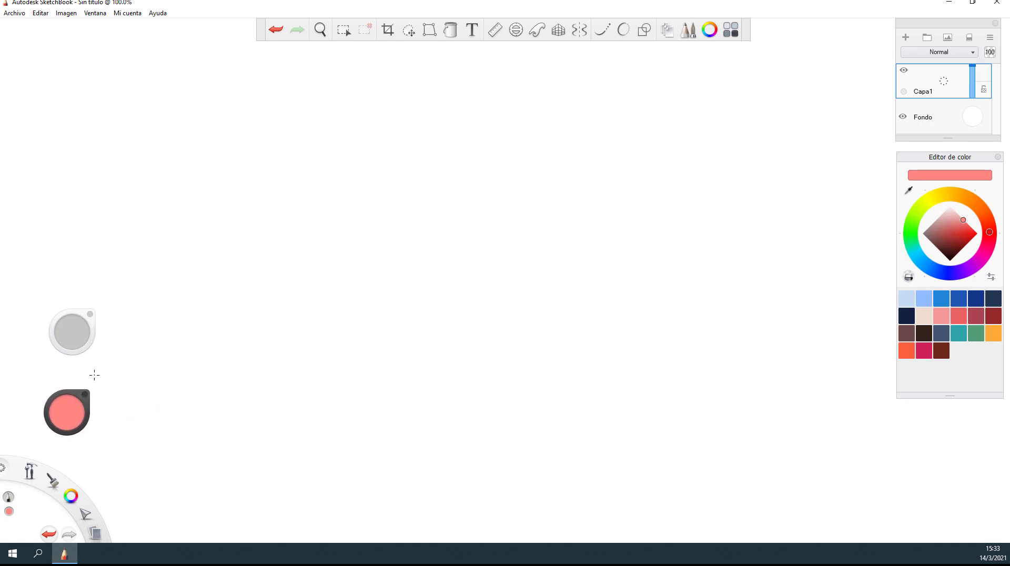
click(960, 299)
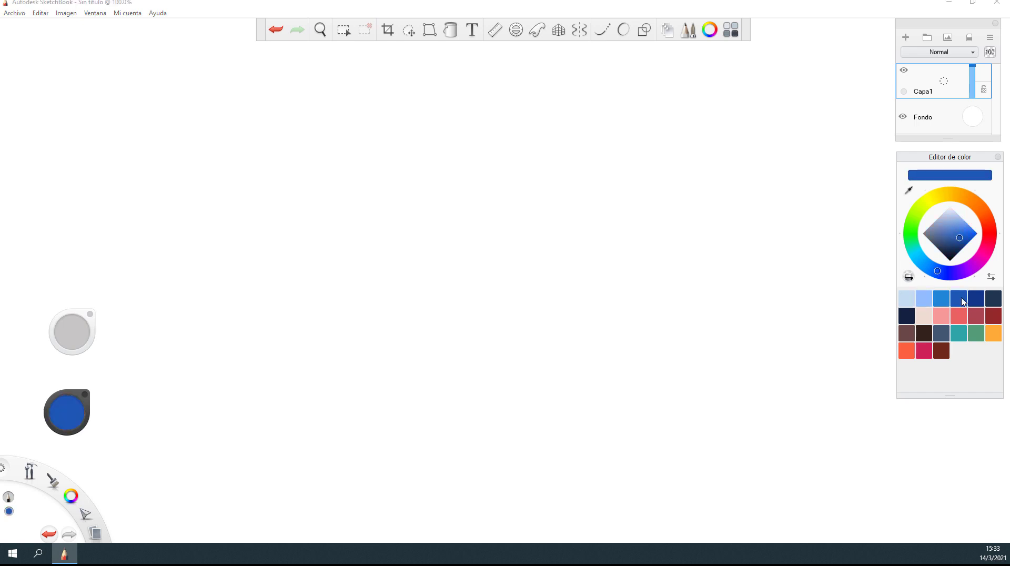
click(63, 415)
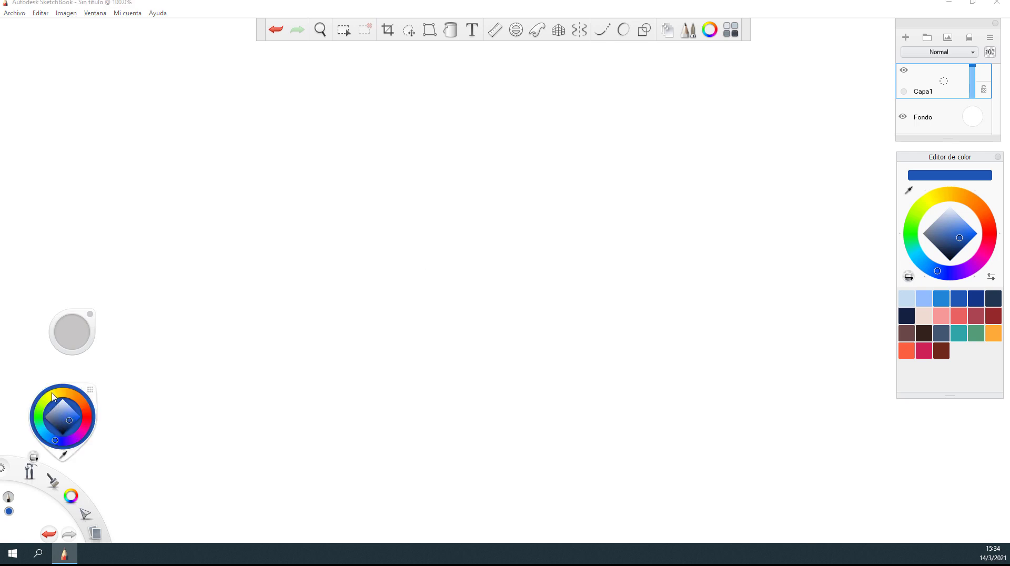
click(54, 395)
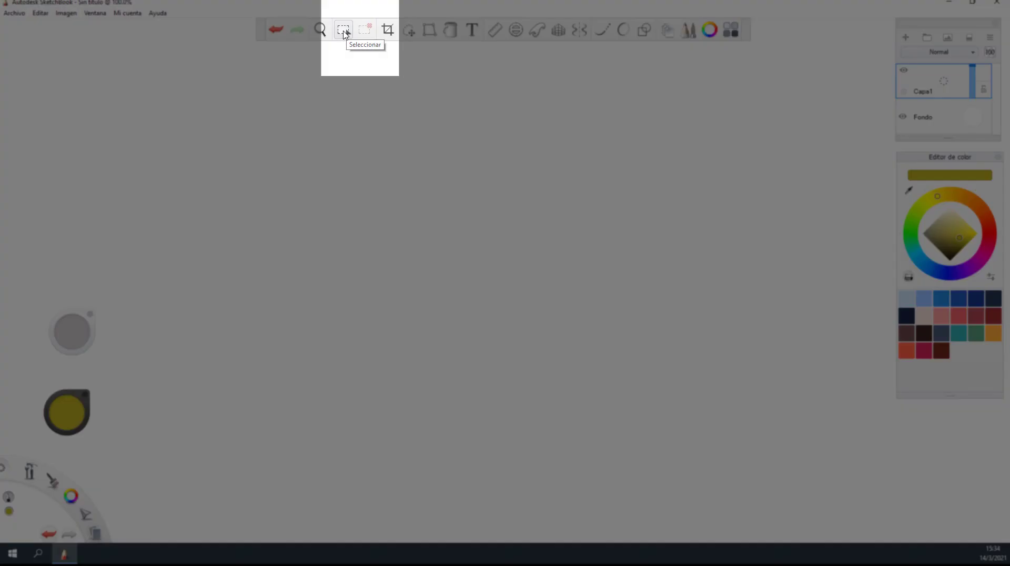
Make a wide rectangular selection around the middle of the canvas
click(343, 30)
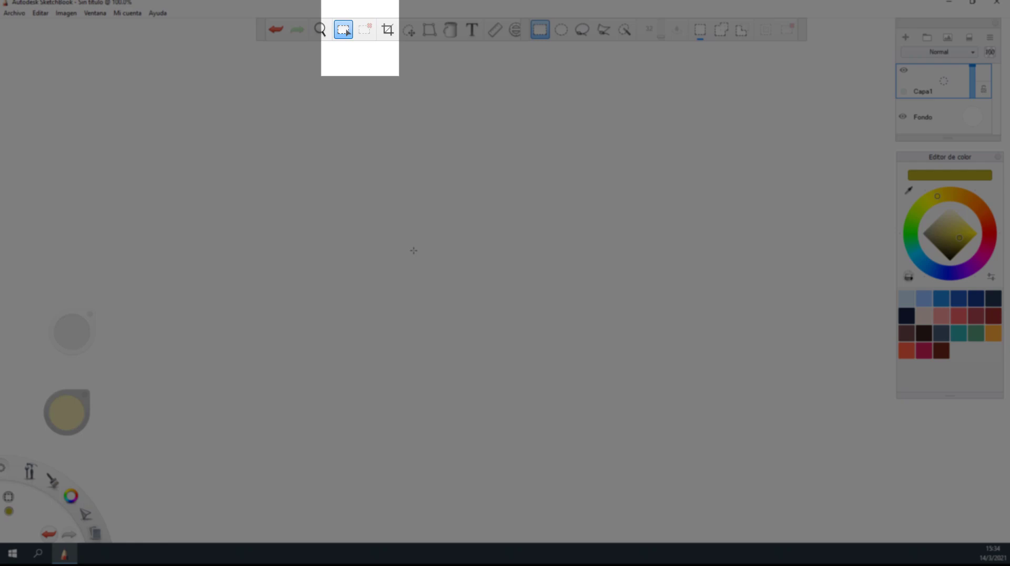
drag(319, 183, 325, 332)
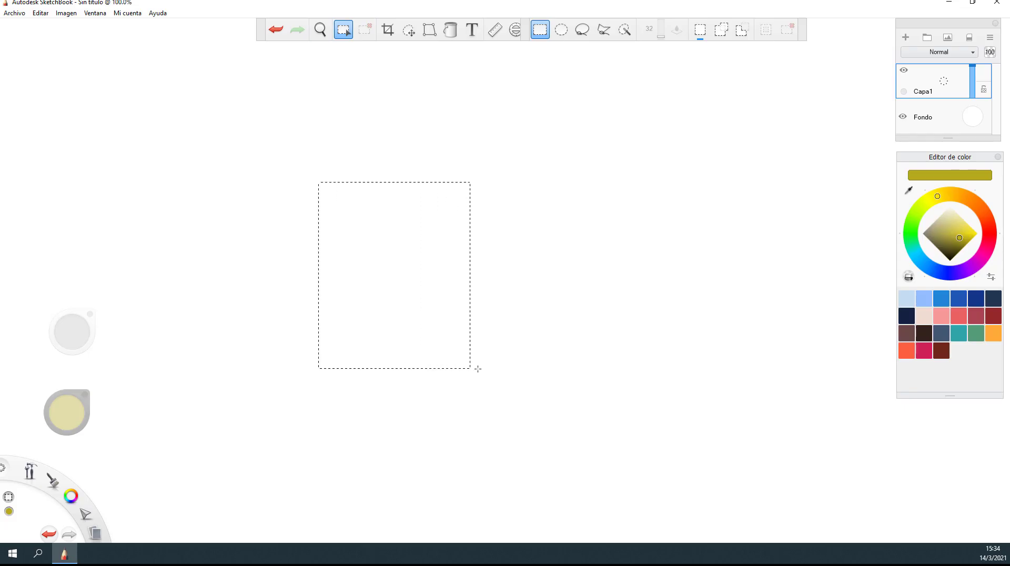
drag(477, 368, 613, 373)
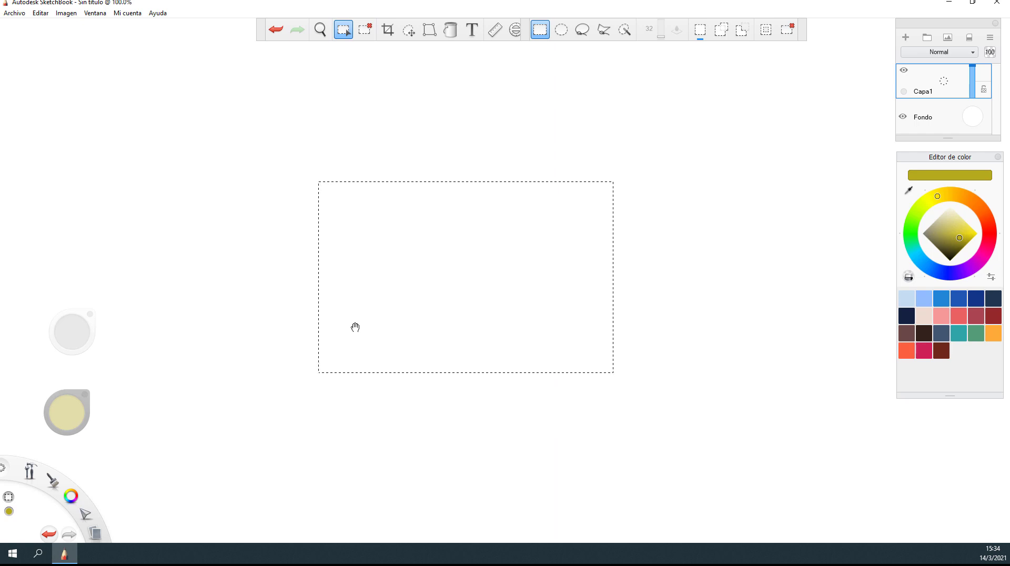
Choose a bright reddish orange and fill the rectangular selection with it as a solid fill
click(978, 206)
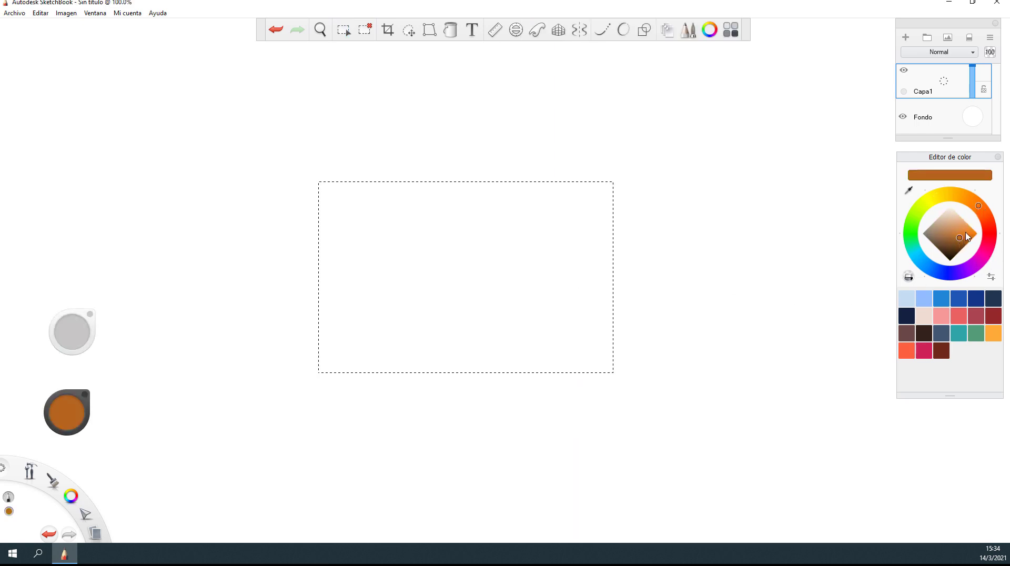
click(986, 218)
click(967, 230)
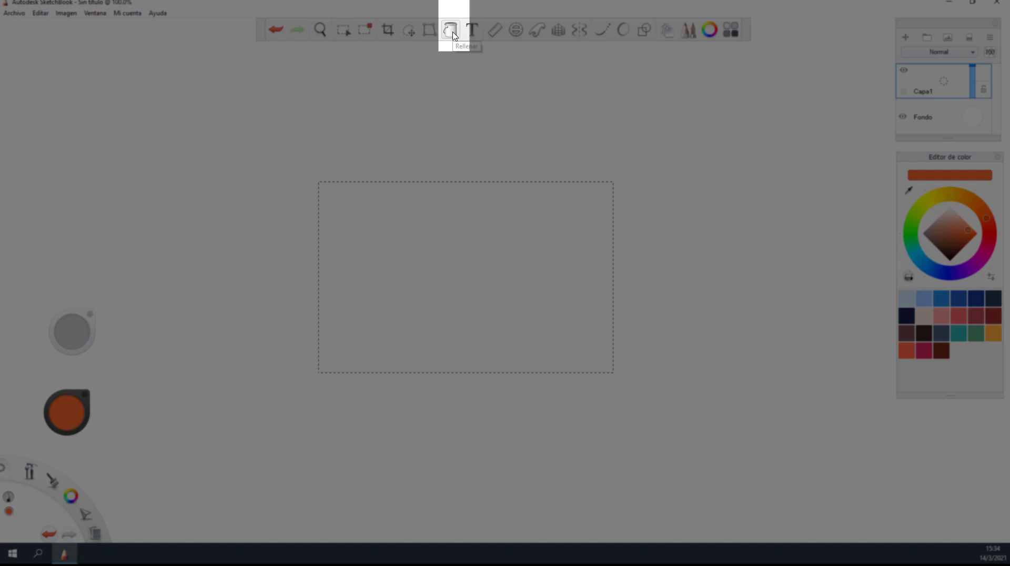
click(451, 34)
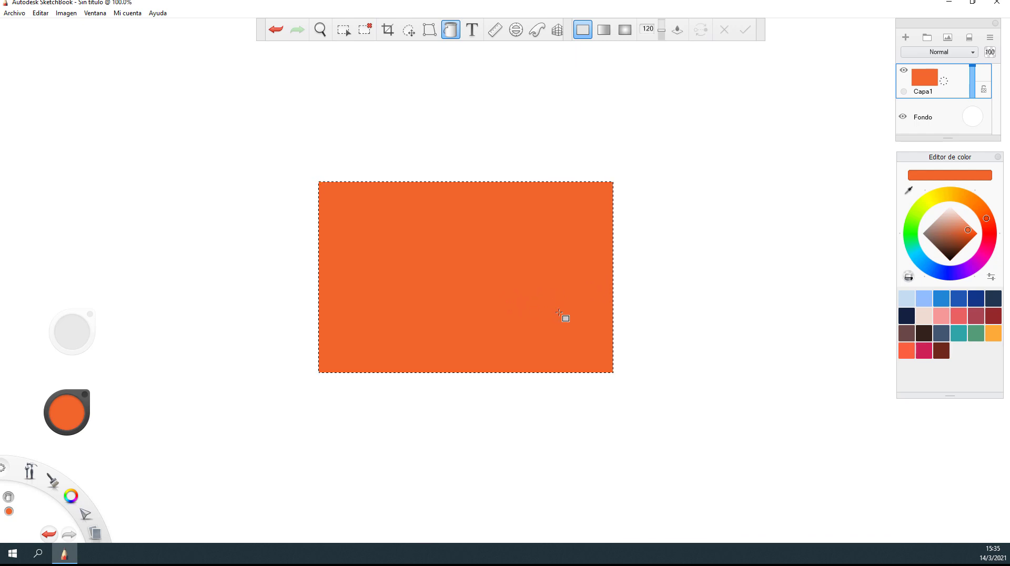
Bring up the navigation puck and pan the canvas, moving the filled rectangle sideways and back
key(space)
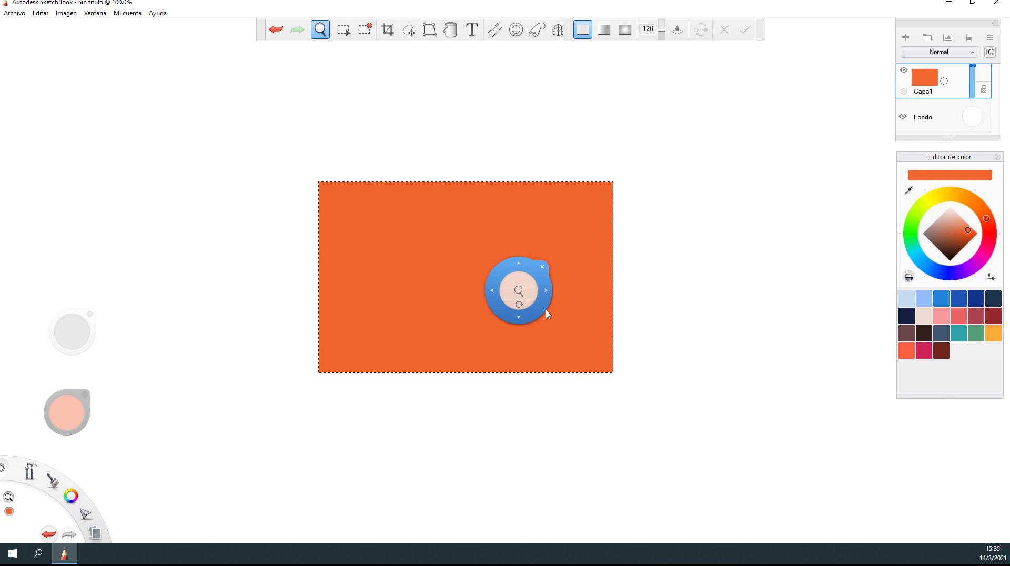
key(space)
key(space)
key(space)
key(space)
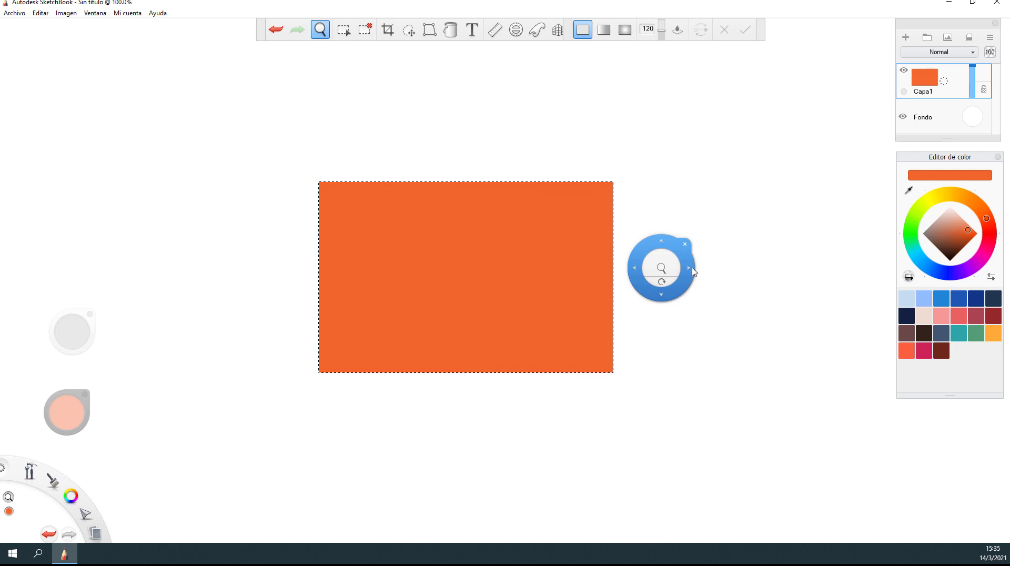
drag(687, 272, 728, 266)
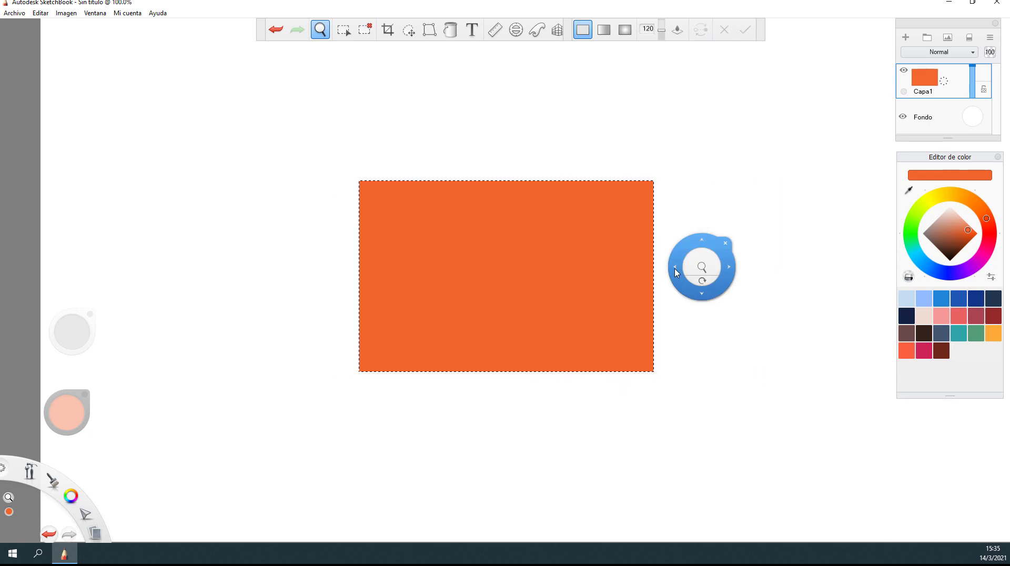
drag(698, 266, 581, 286)
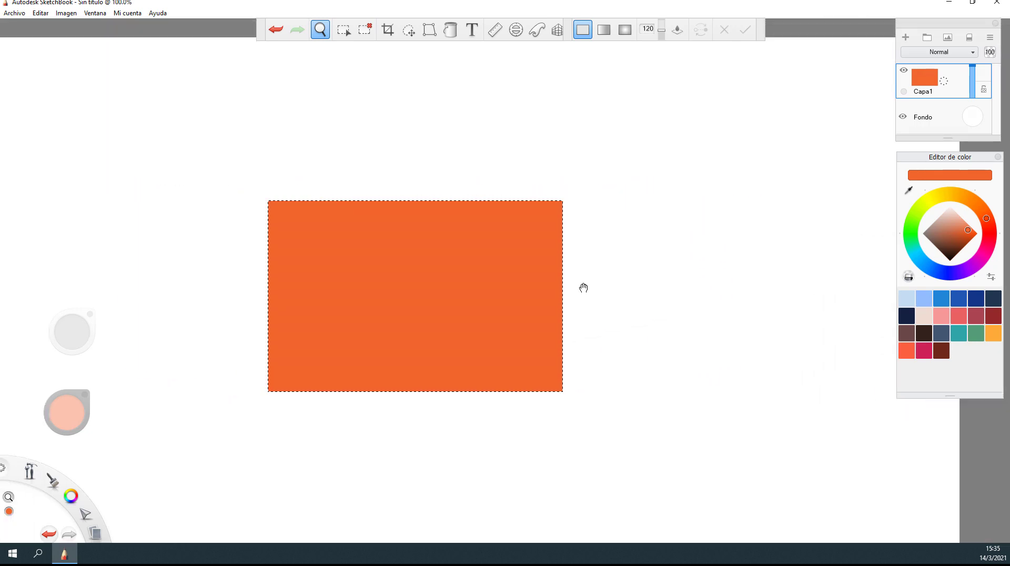
Use the navigation puck to zoom the canvas in on the filled rectangle and back out
drag(610, 255, 609, 282)
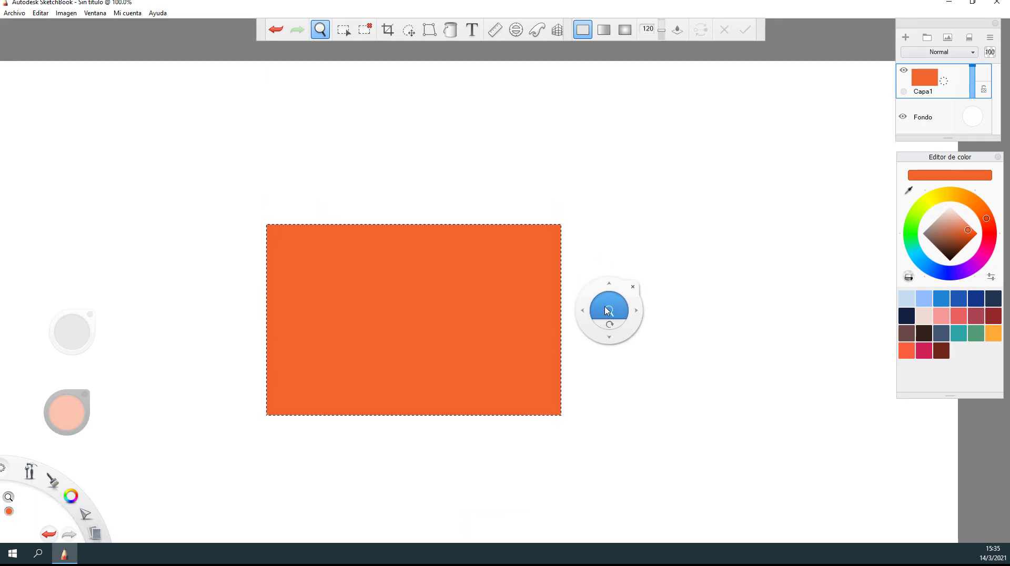
drag(609, 310, 687, 334)
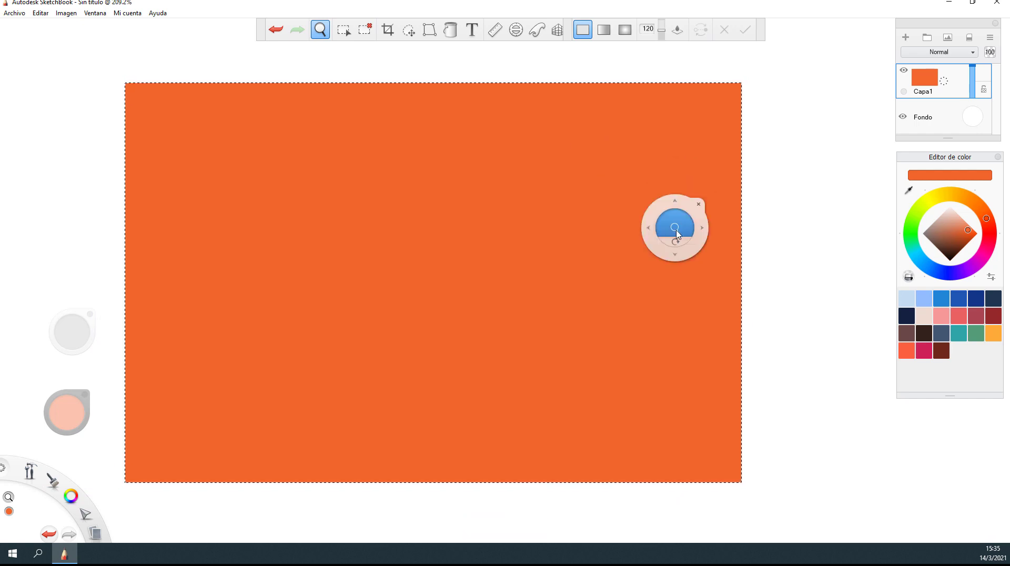
drag(676, 232, 664, 300)
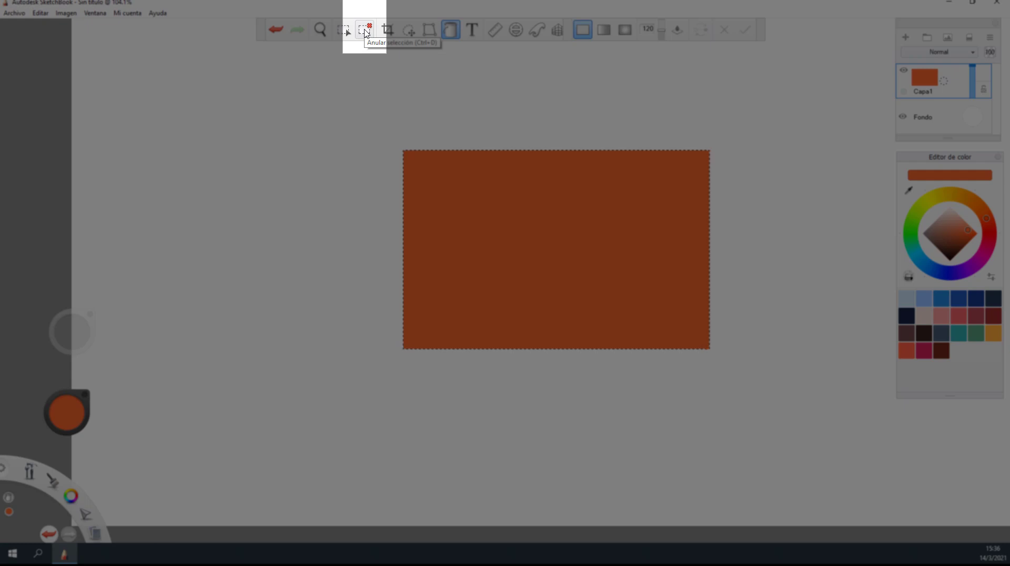
Clear the selection, then fill a smaller rectangular selection overlapping the rectangle's lower edge with the same orange and deselect it
click(365, 31)
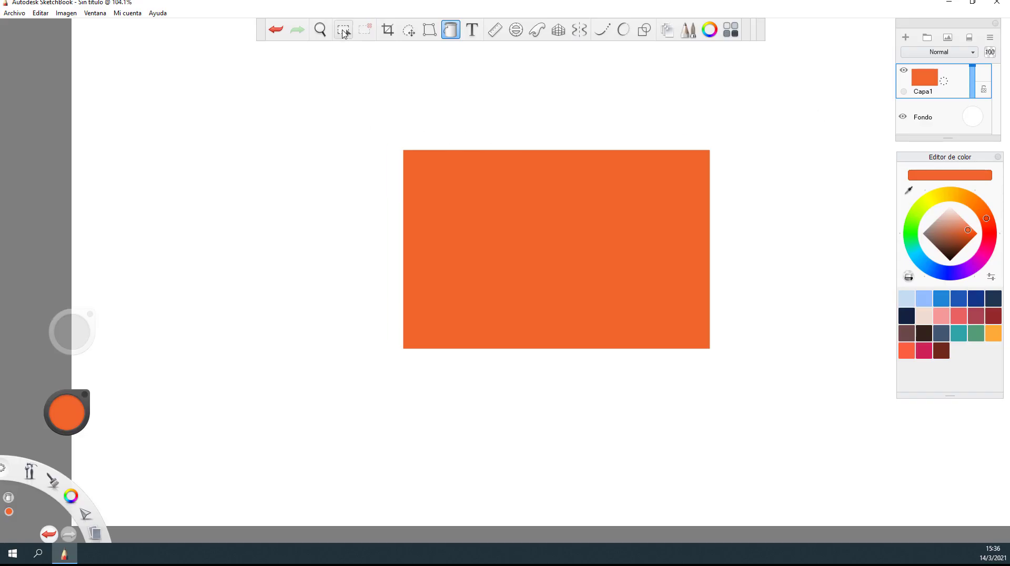
click(342, 30)
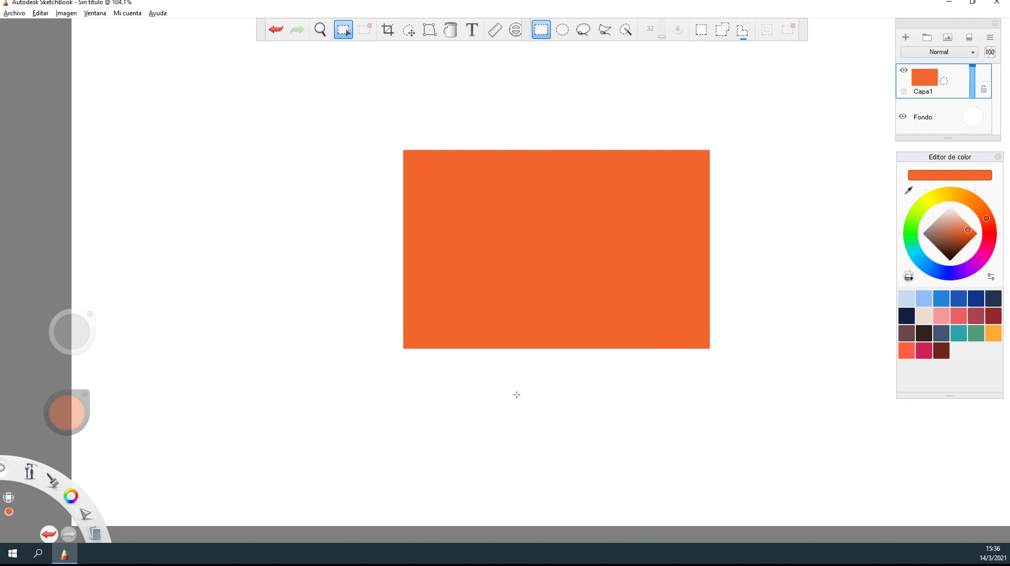
drag(509, 301, 652, 266)
click(450, 30)
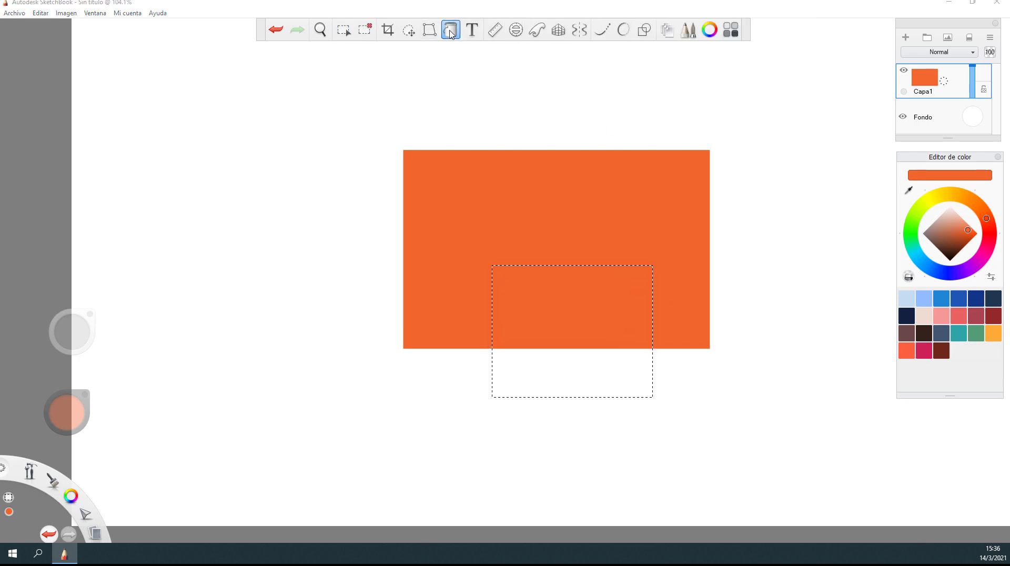
click(560, 376)
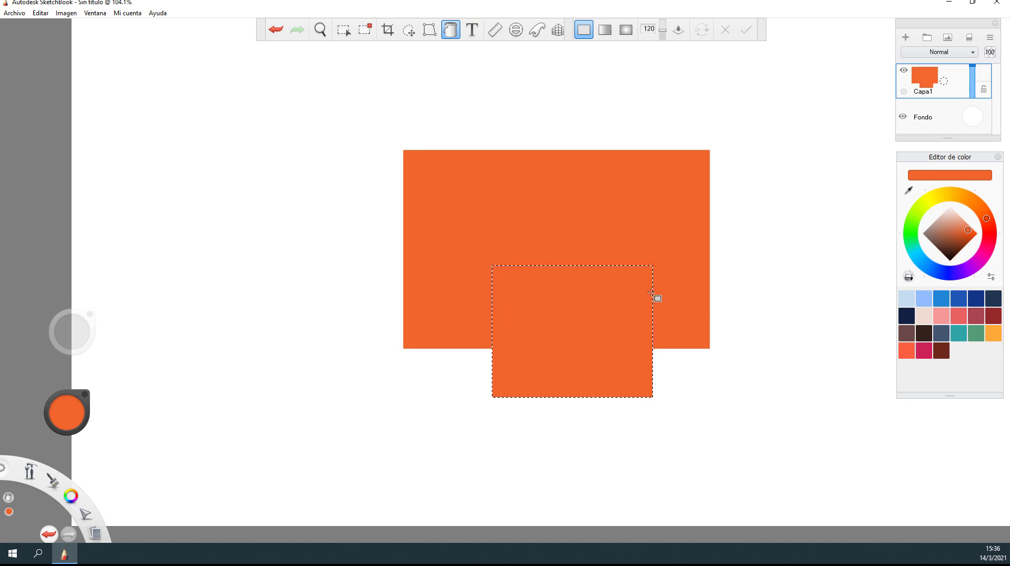
key(Escape)
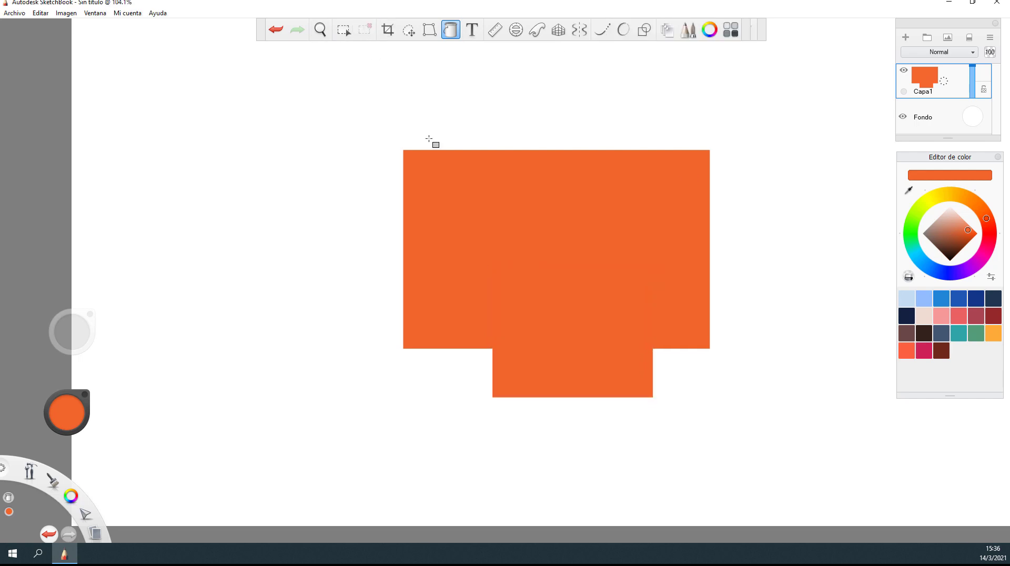
Select a rectangular area over the middle of the orange shape's upper edge, delete its contents and clear the selection
click(340, 34)
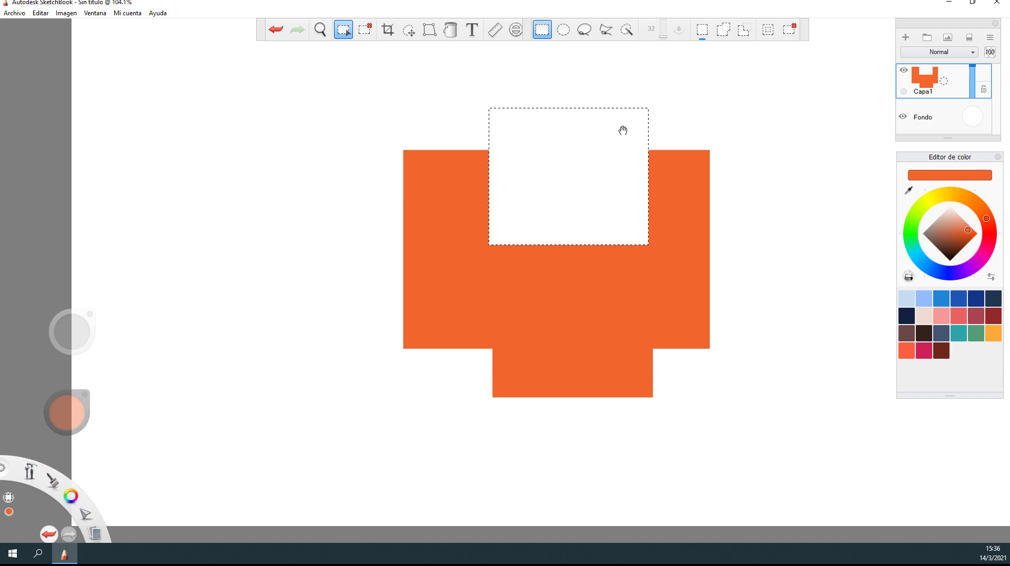
click(366, 31)
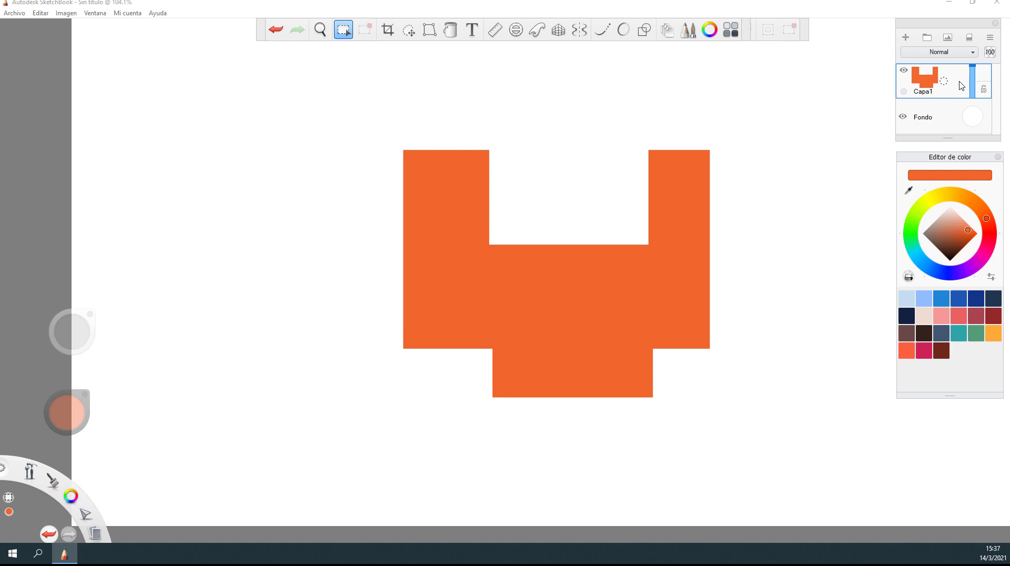
Choose the medium blue swatch and paint a wavy airbrush (Aerógrafo) stroke across the orange shape
click(959, 303)
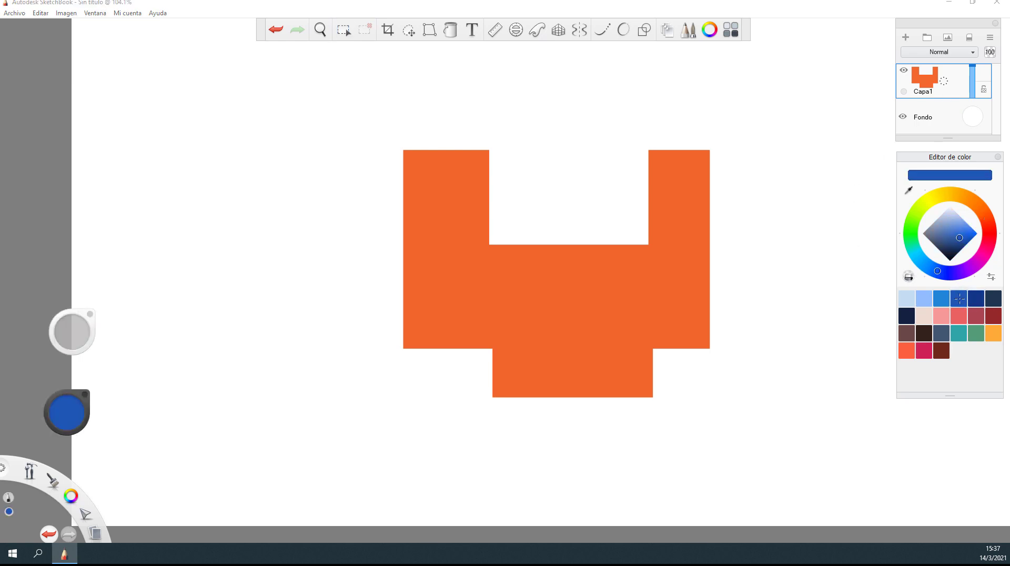
click(53, 481)
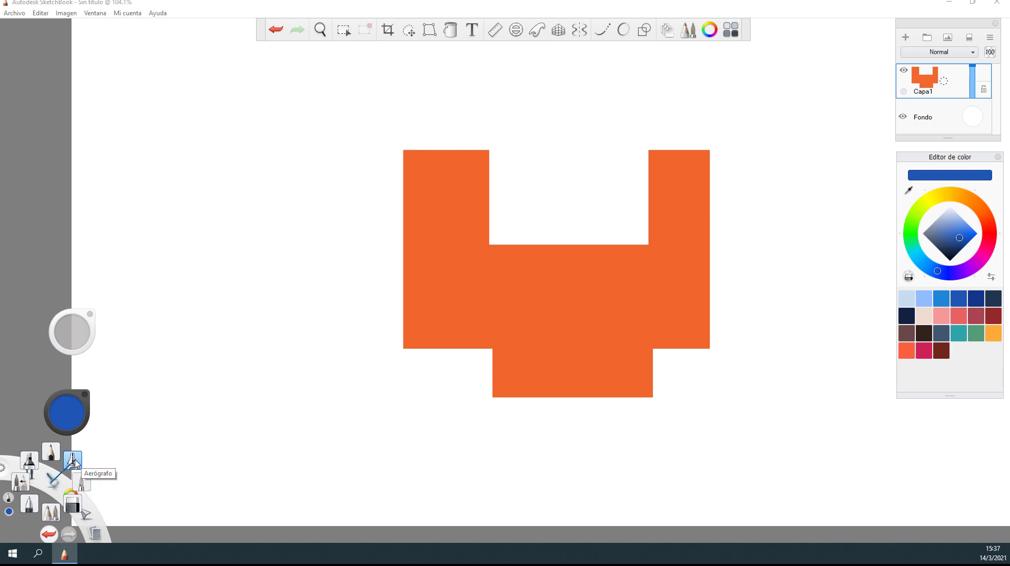
click(74, 460)
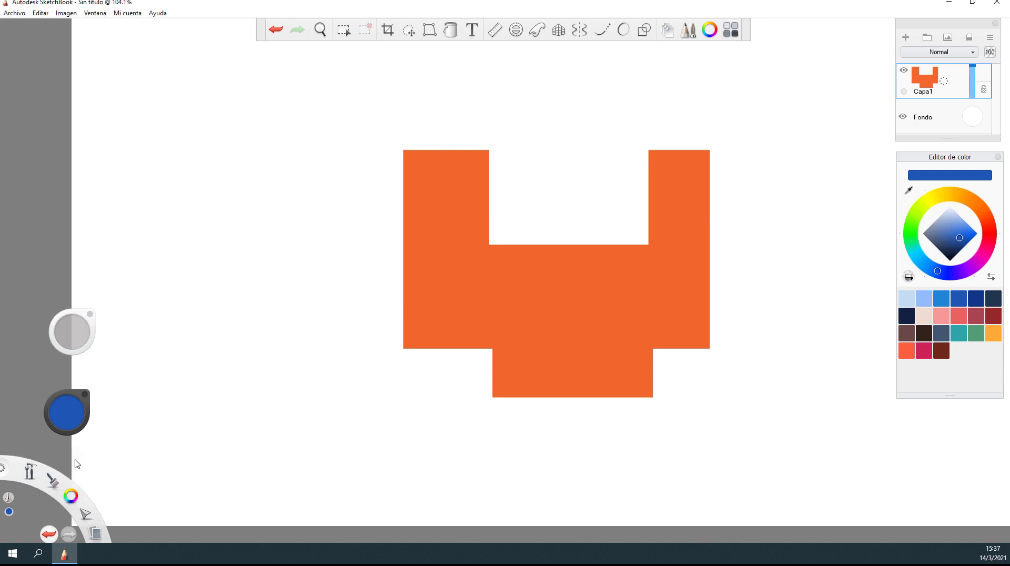
mouse_move(273, 399)
mouse_down()
mouse_move(282, 351)
mouse_move(311, 318)
mouse_move(356, 306)
mouse_move(477, 320)
mouse_up()
mouse_move(524, 239)
mouse_down()
mouse_move(570, 198)
mouse_move(795, 212)
mouse_move(830, 186)
mouse_up()
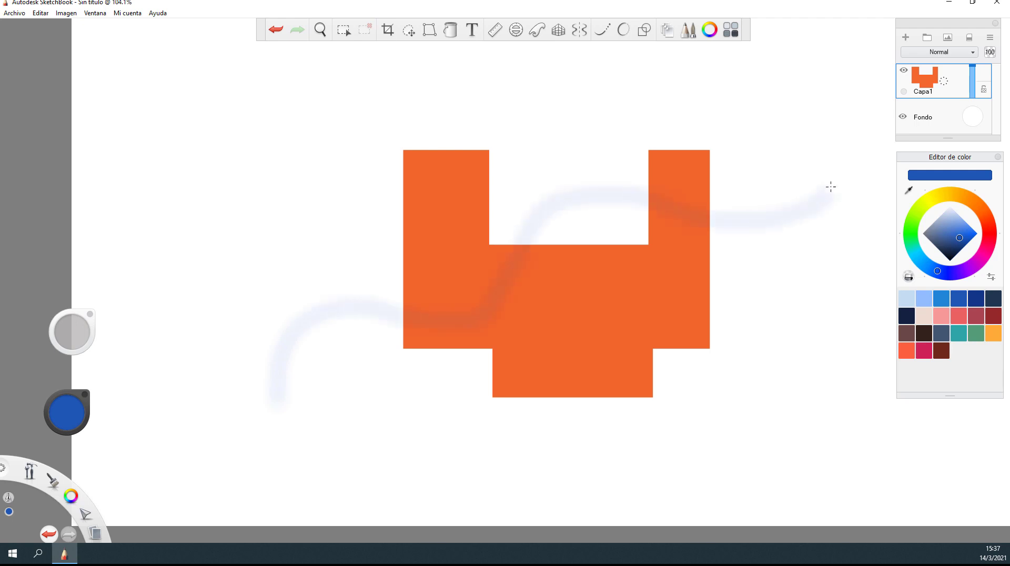
Switch to the Pincel brush and paint a large looping blue stroke over the orange shape
click(55, 481)
drag(96, 476, 94, 478)
mouse_move(274, 368)
mouse_down()
mouse_move(284, 346)
mouse_move(332, 311)
mouse_move(476, 311)
mouse_move(593, 224)
mouse_move(663, 213)
mouse_move(753, 224)
mouse_move(807, 195)
mouse_move(761, 131)
mouse_move(577, 118)
mouse_move(463, 229)
mouse_move(487, 369)
mouse_move(602, 433)
mouse_move(741, 402)
mouse_move(792, 324)
mouse_up()
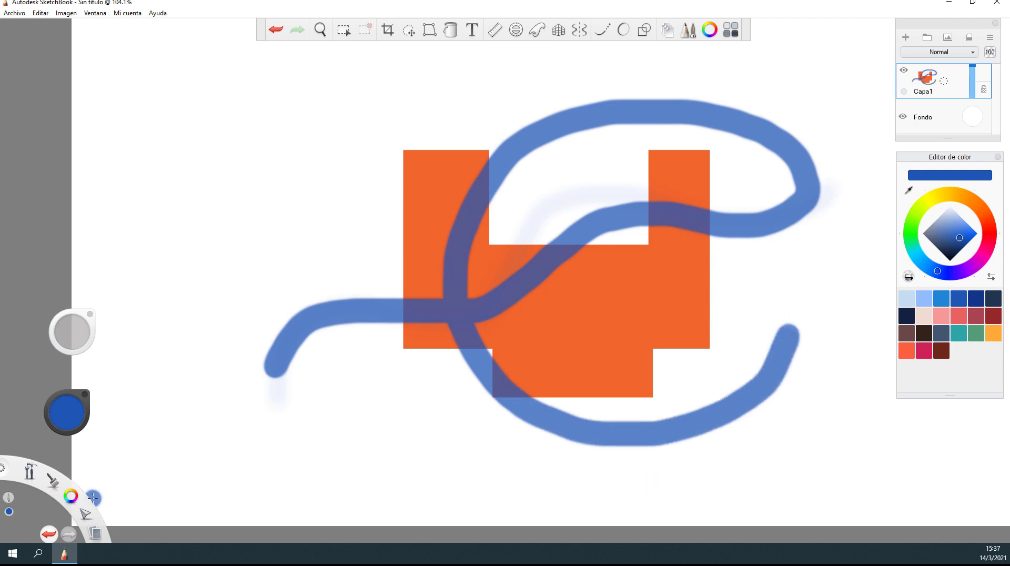
Switch to the eraser and rub out the start of the blue stroke and a patch inside the orange shape
click(55, 484)
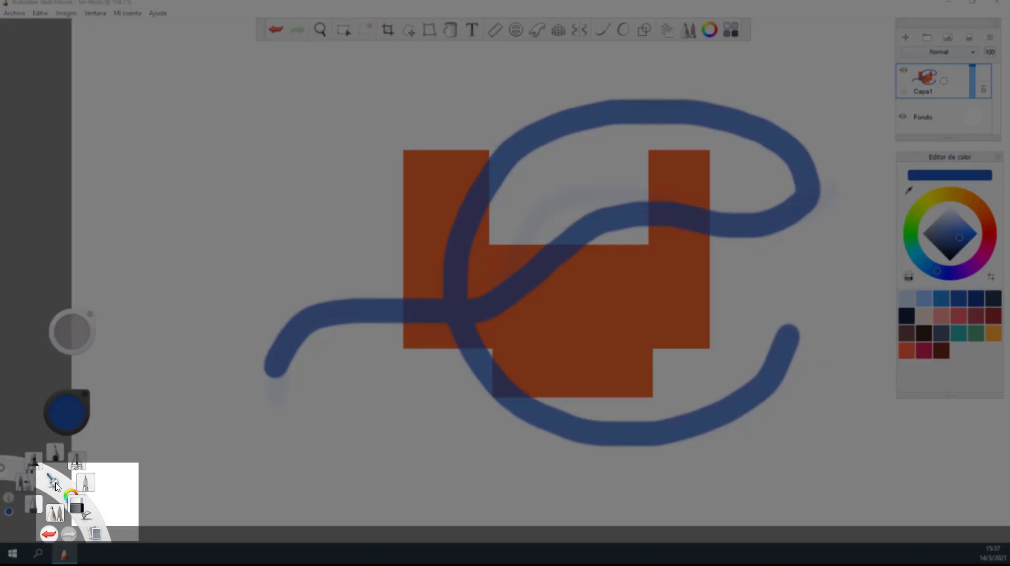
drag(57, 485, 77, 506)
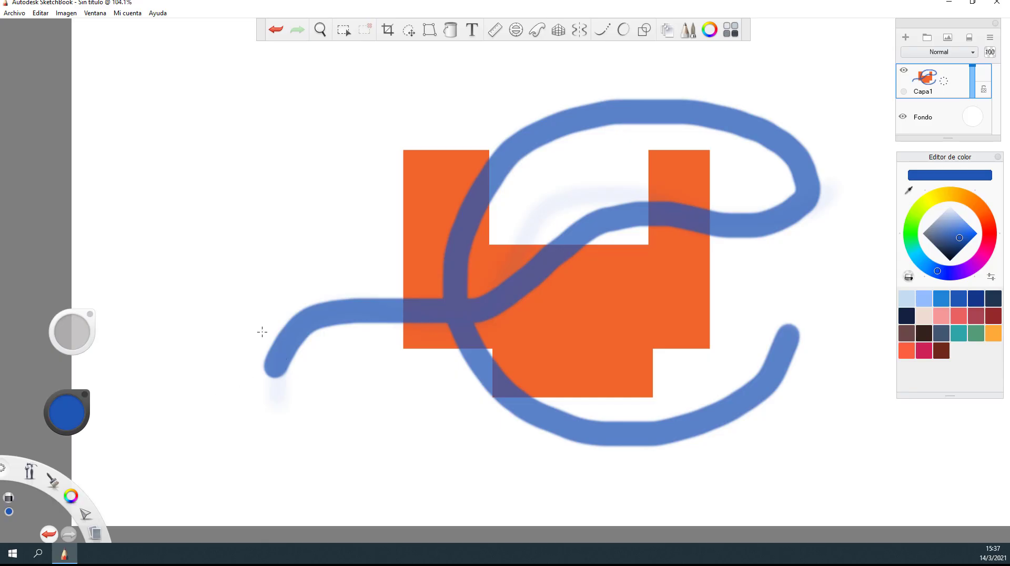
mouse_move(261, 331)
mouse_down()
mouse_move(272, 383)
mouse_move(286, 356)
mouse_move(286, 379)
mouse_move(273, 390)
mouse_move(298, 360)
mouse_up()
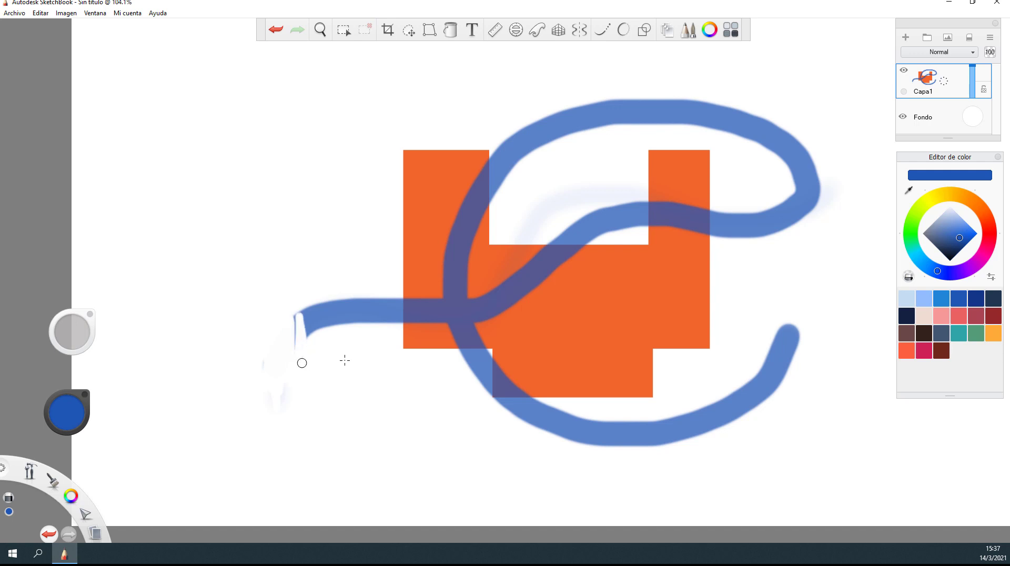
mouse_move(481, 273)
mouse_down()
mouse_move(547, 298)
mouse_move(510, 287)
mouse_move(515, 280)
mouse_move(525, 288)
mouse_move(511, 300)
mouse_move(520, 294)
mouse_move(492, 322)
mouse_up()
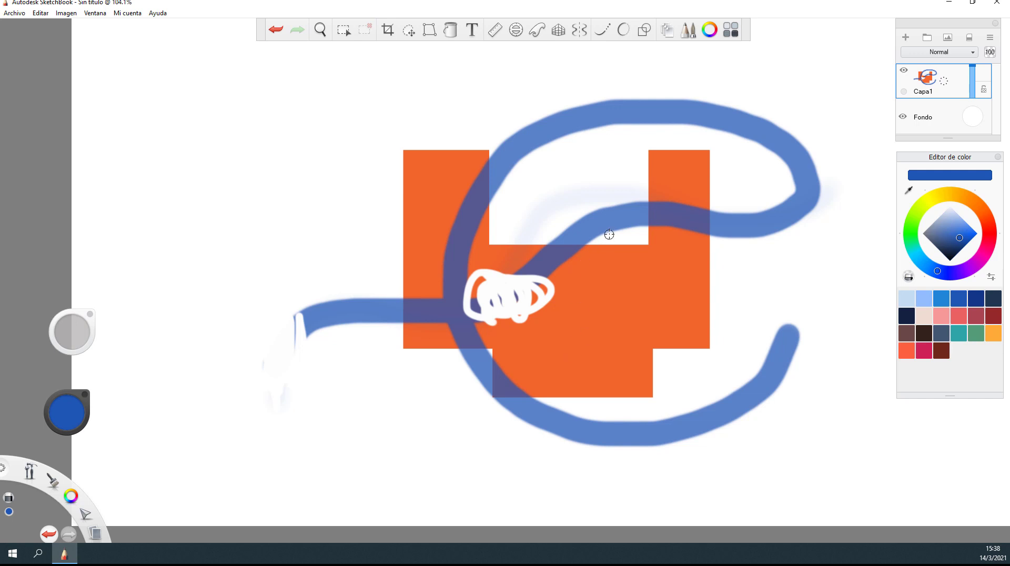
Undo the eraser marks and the looping blue brush stroke
key(ctrl+z)
key(ctrl+z)
key(ctrl+z)
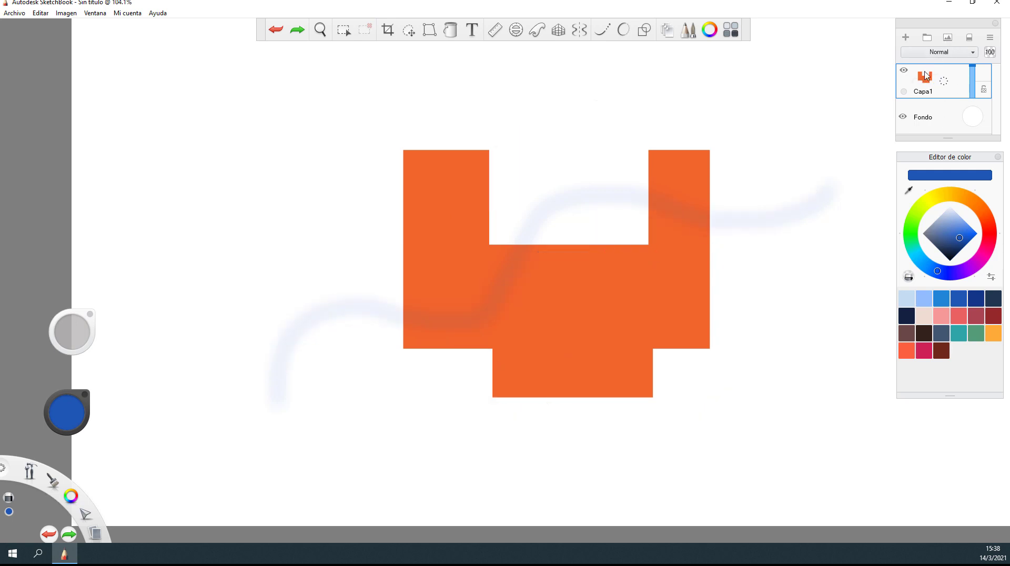
Add a new layer above Capa1 and paint a wide U-shaped blue curve on it with the Pincel brush
click(906, 37)
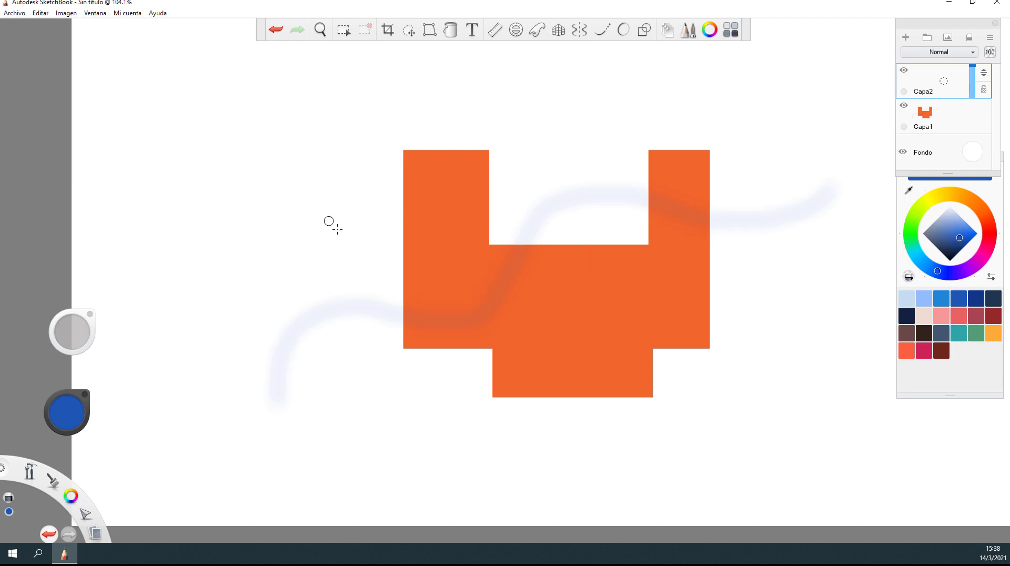
click(53, 480)
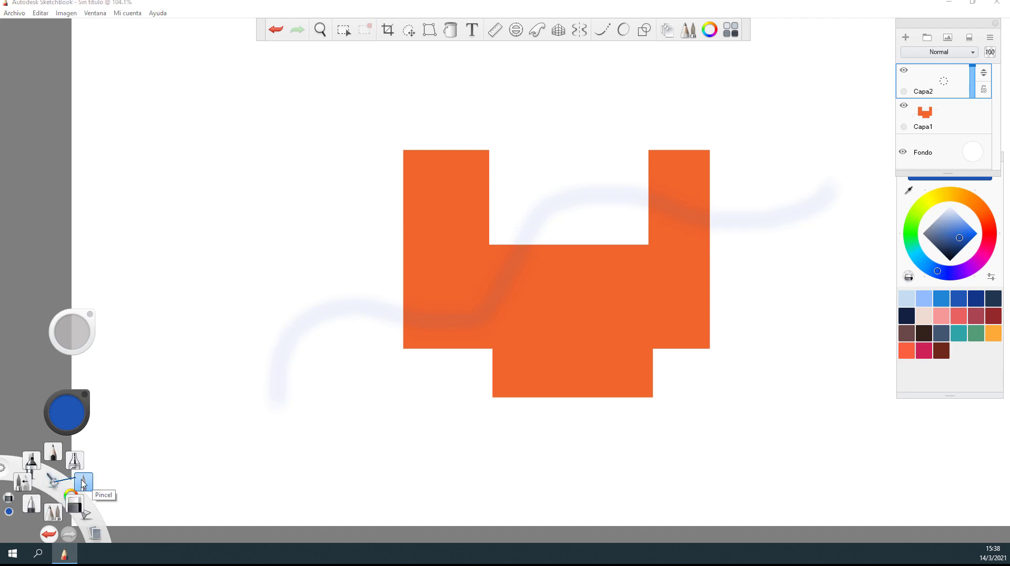
click(55, 484)
mouse_move(336, 187)
mouse_down()
mouse_move(529, 308)
mouse_move(731, 263)
mouse_move(813, 164)
mouse_up()
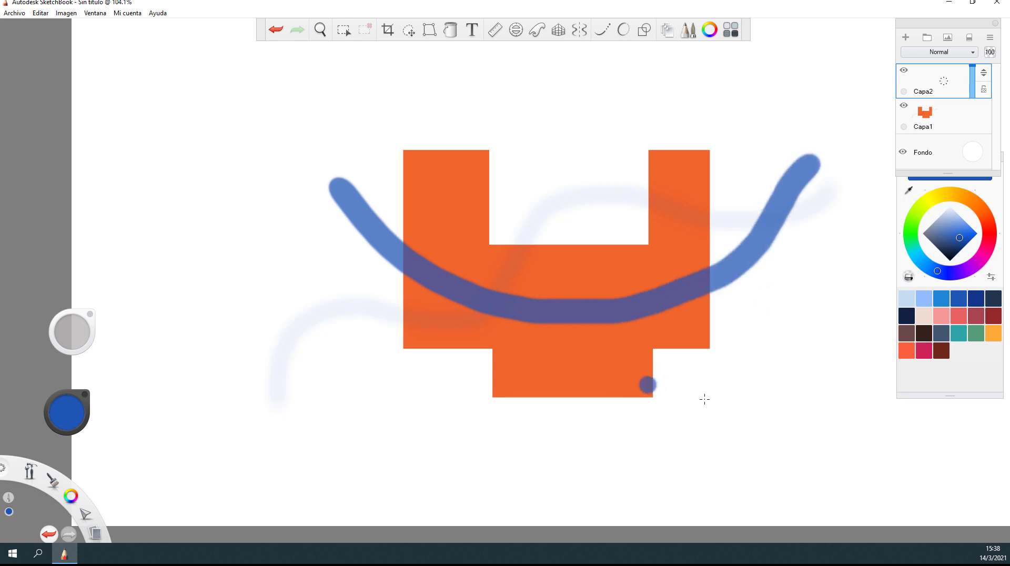
Erase a series of thin zigzag gaps across the blue curve on Capa2, leaving the orange shape below intact
click(57, 487)
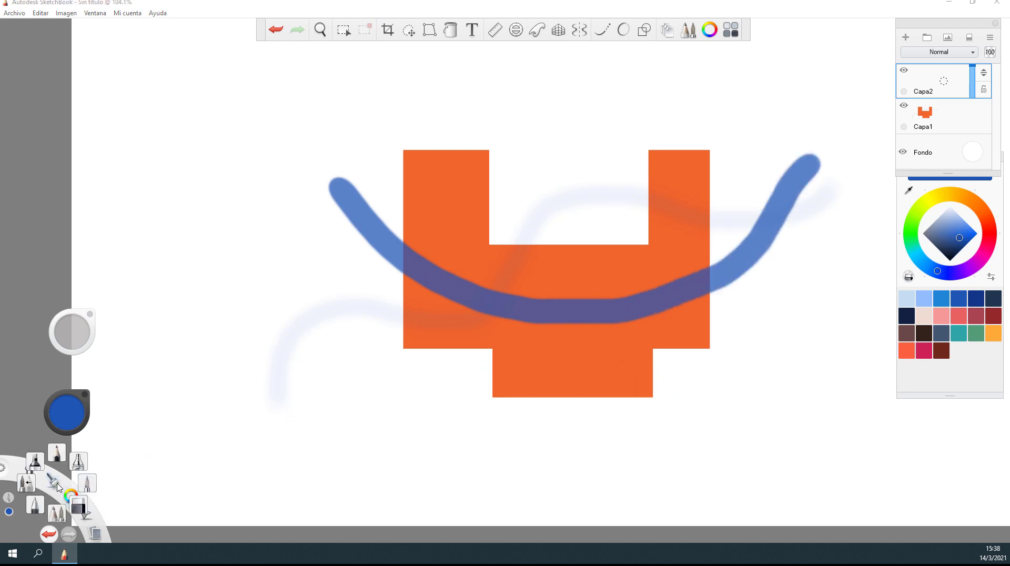
click(79, 507)
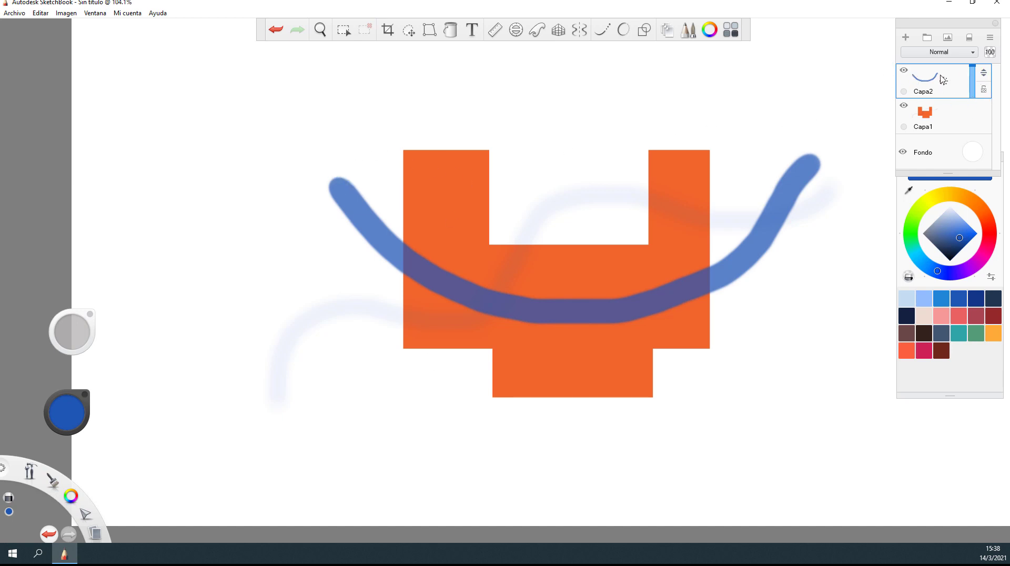
mouse_move(333, 180)
mouse_down()
mouse_move(335, 196)
mouse_move(370, 202)
mouse_up()
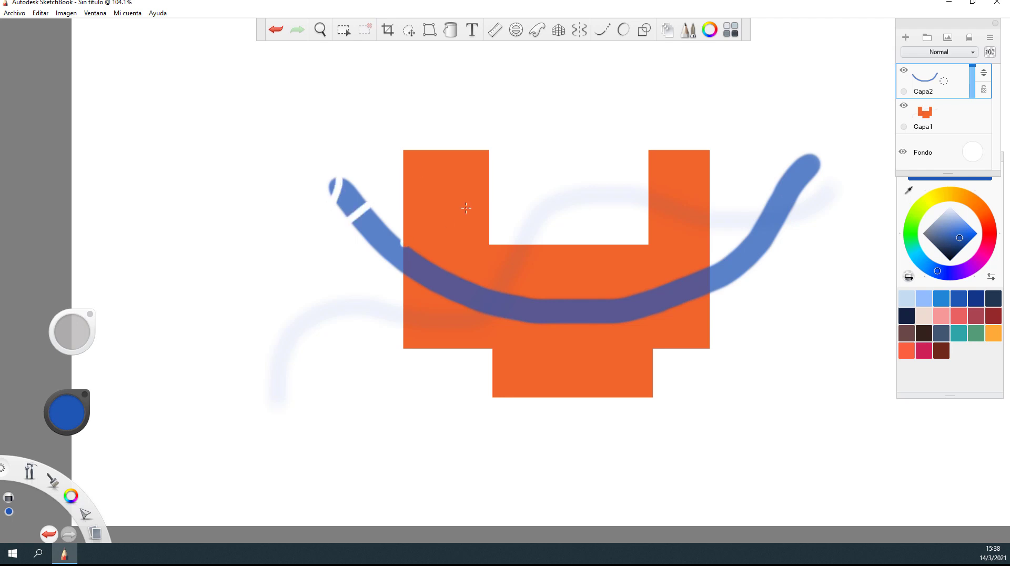
mouse_move(437, 272)
mouse_down()
mouse_move(475, 312)
mouse_move(516, 322)
mouse_move(528, 295)
mouse_move(634, 294)
mouse_move(665, 305)
mouse_move(705, 294)
mouse_move(711, 275)
mouse_move(729, 287)
mouse_up()
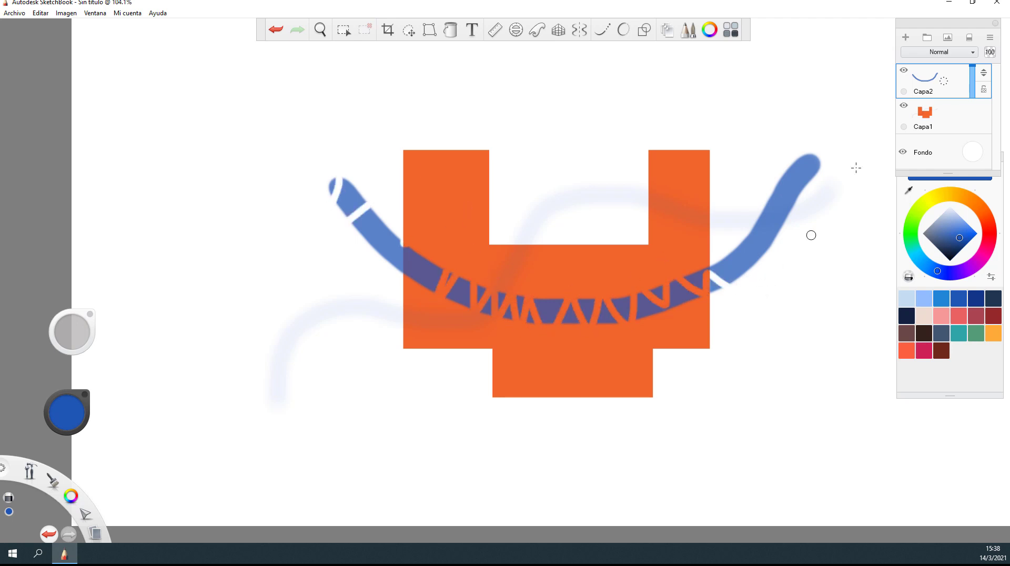
Make Capa1 the active layer and erase several thin curved lines across the orange shape
click(945, 123)
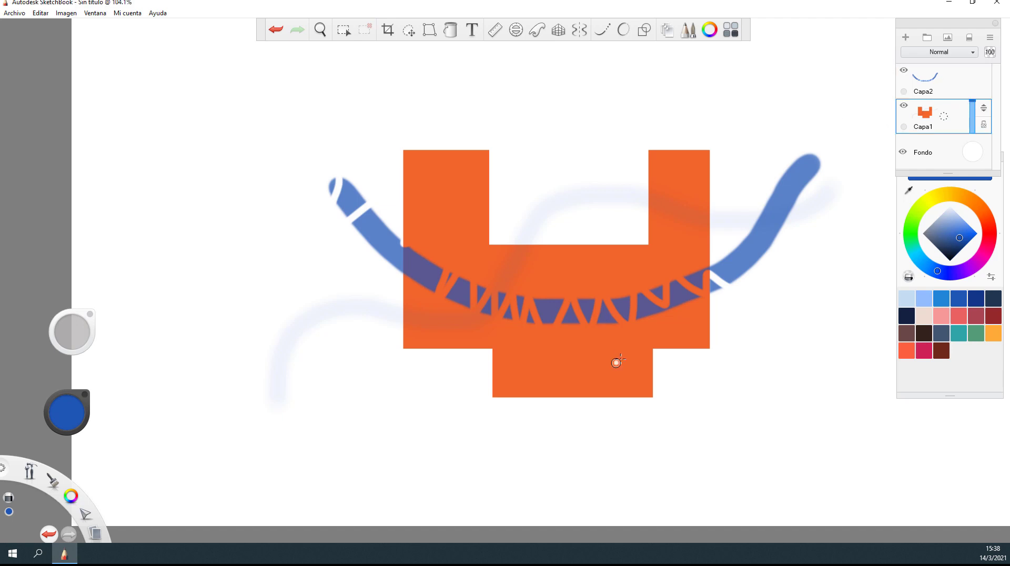
mouse_move(733, 332)
mouse_down()
mouse_move(712, 331)
mouse_move(605, 375)
mouse_move(348, 404)
mouse_move(540, 352)
mouse_move(625, 275)
mouse_move(730, 215)
mouse_up()
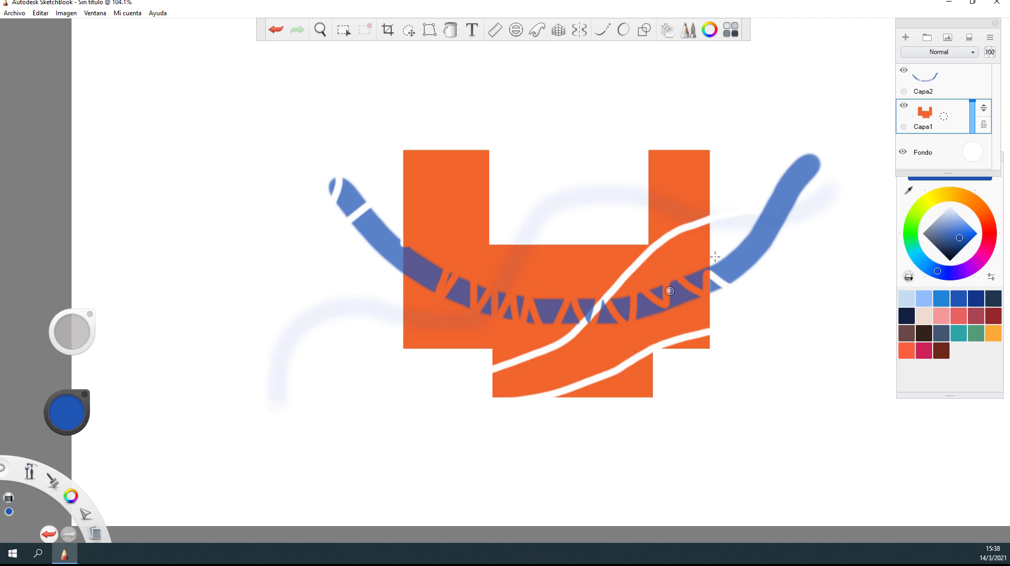
drag(764, 284, 532, 296)
drag(442, 332, 279, 341)
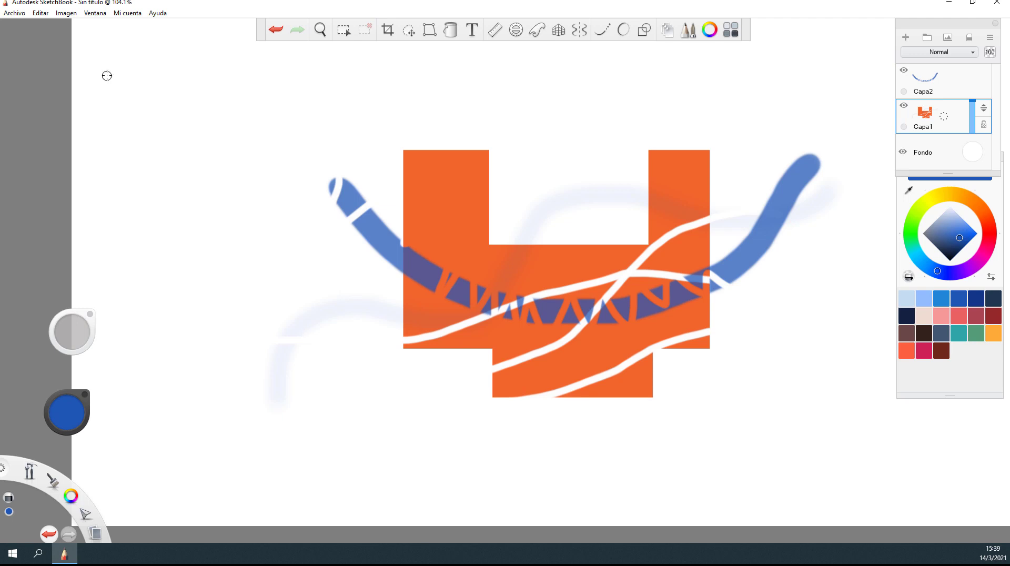
Start a new blank canvas in place of the current drawing
click(14, 13)
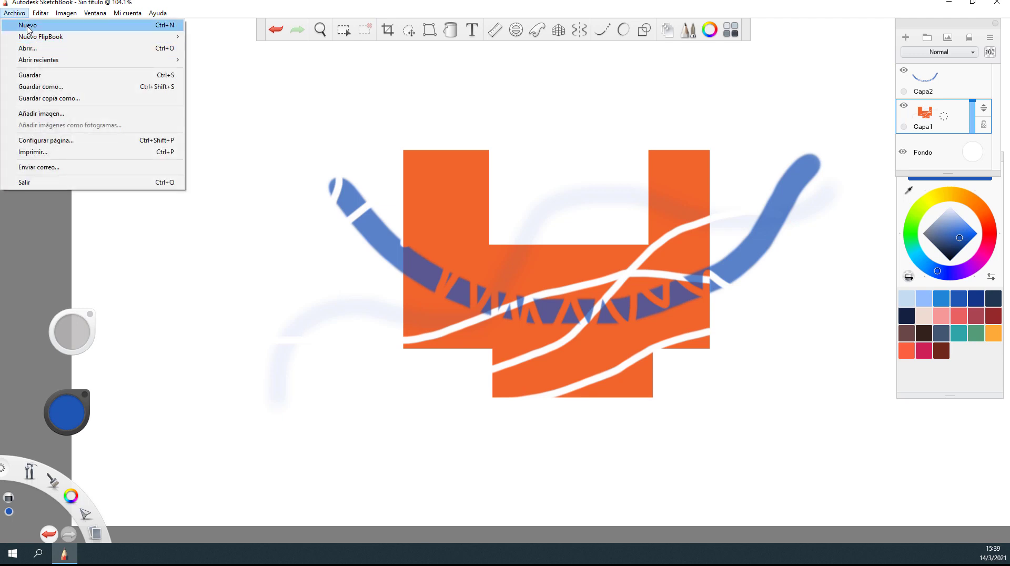
click(28, 25)
click(548, 312)
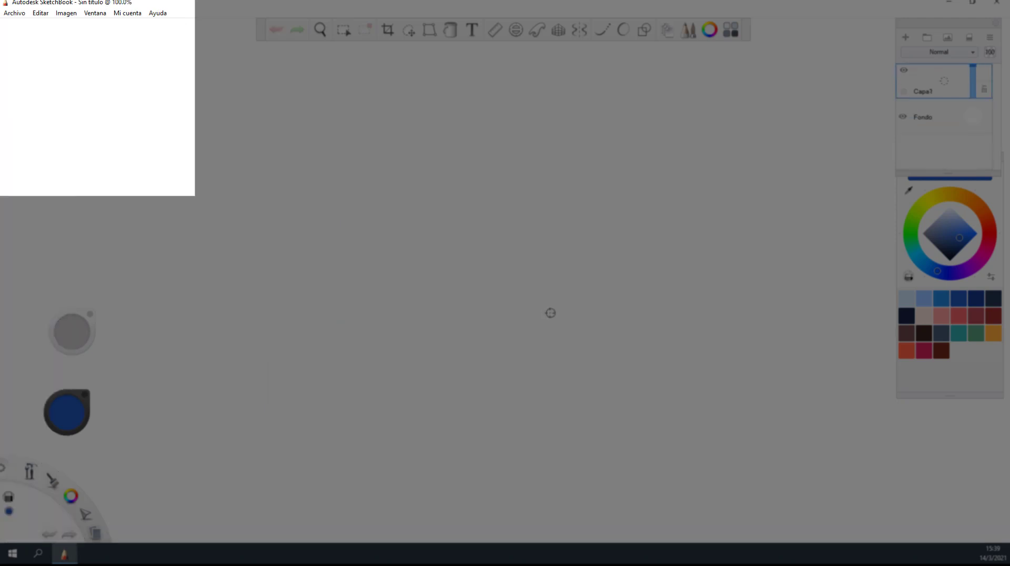
Open planta-dolores.jpg from the desktop folder MuestrasEdificios6º and toggle the floor plan layer's visibility off and back on
click(17, 15)
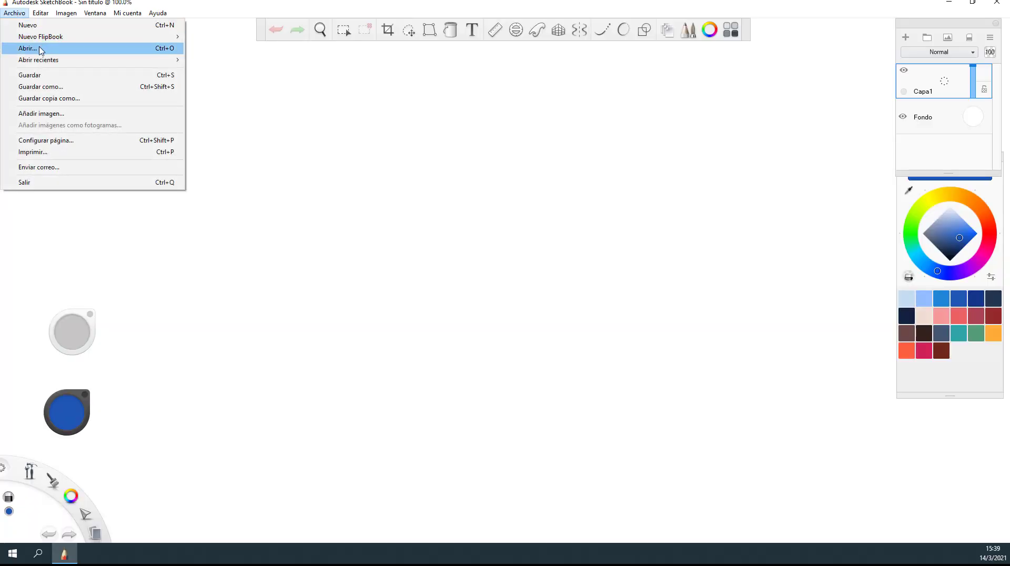
click(41, 48)
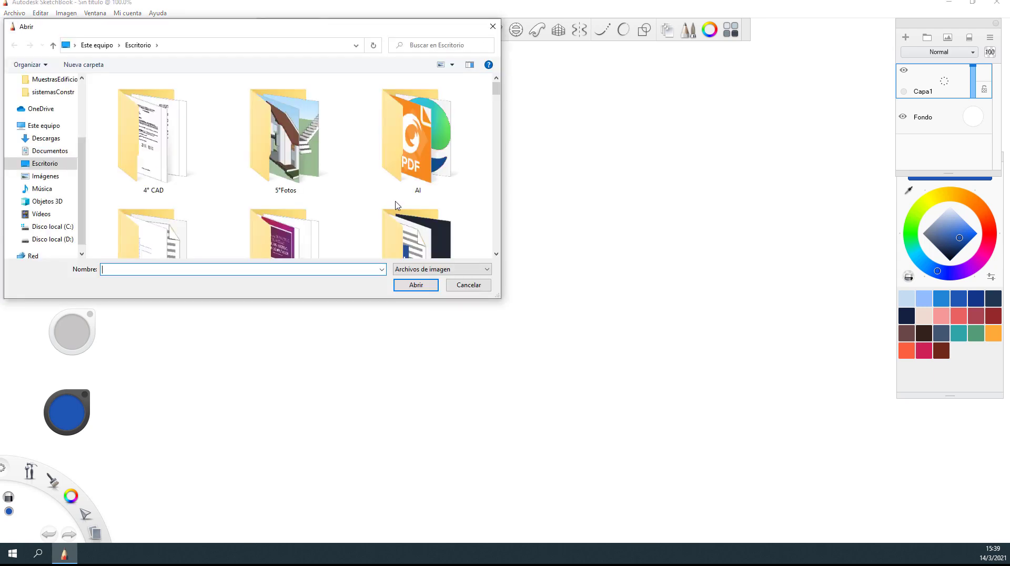
drag(497, 90, 505, 155)
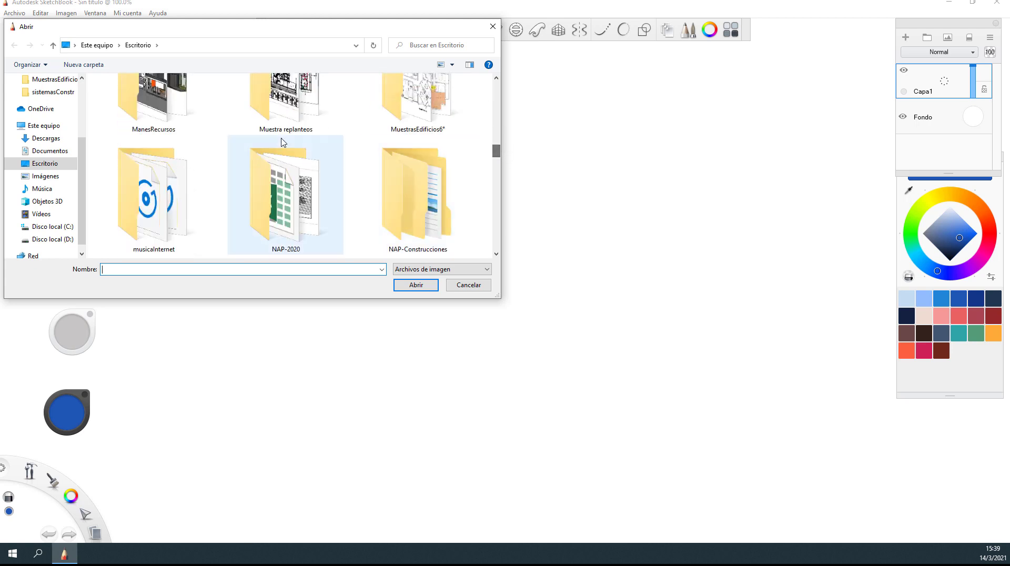
double_click(418, 103)
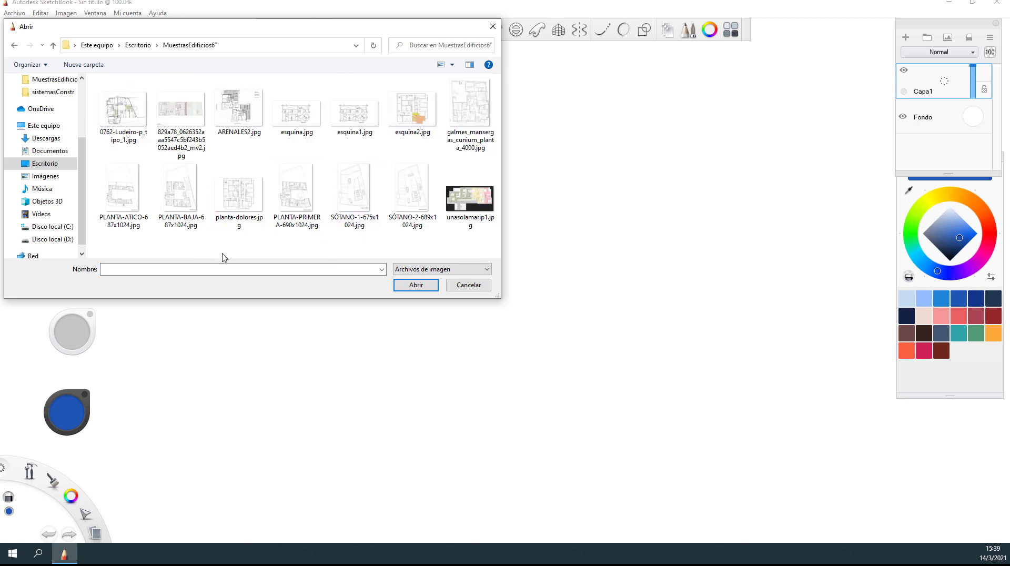
click(241, 199)
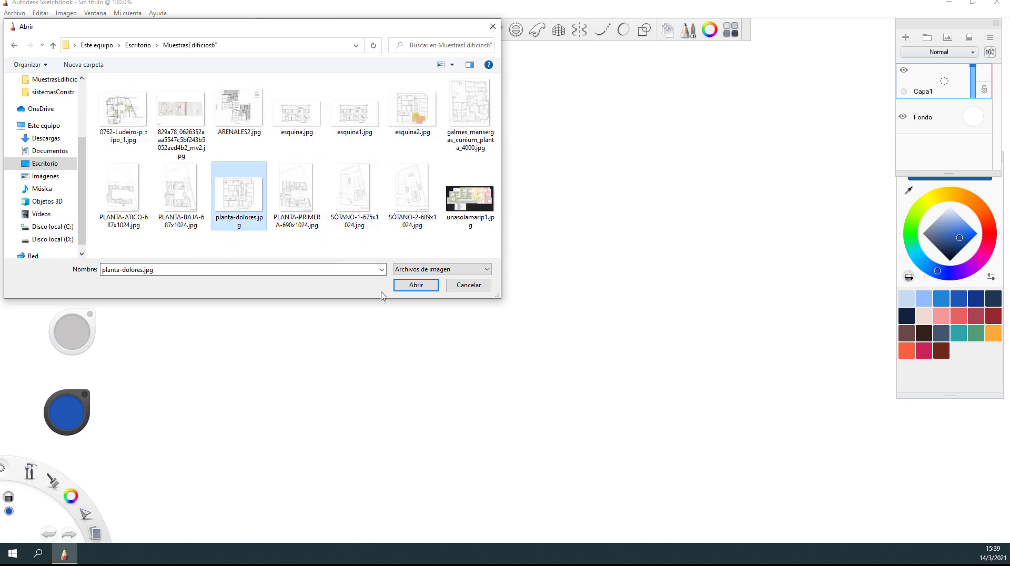
click(410, 285)
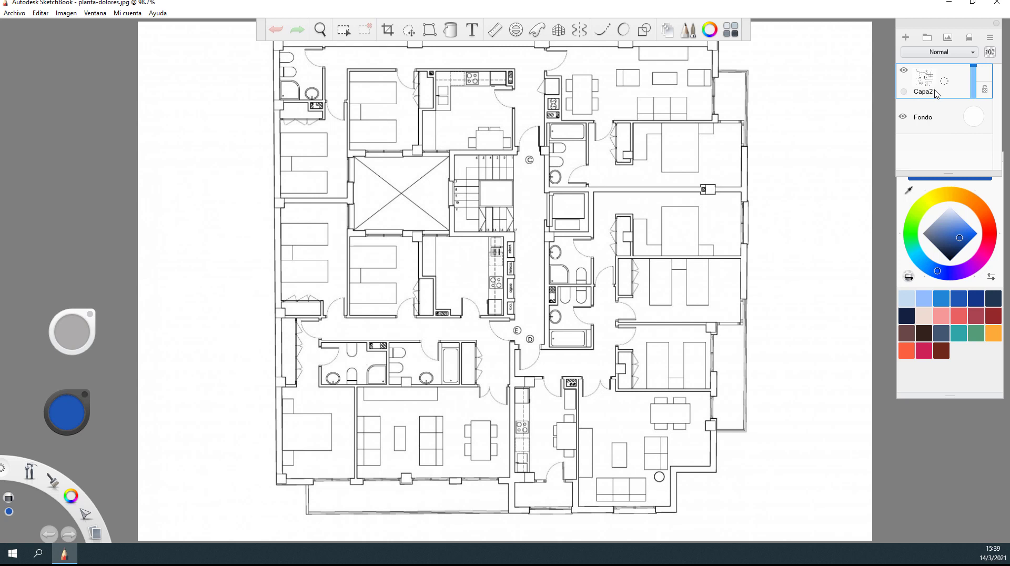
click(903, 72)
click(904, 72)
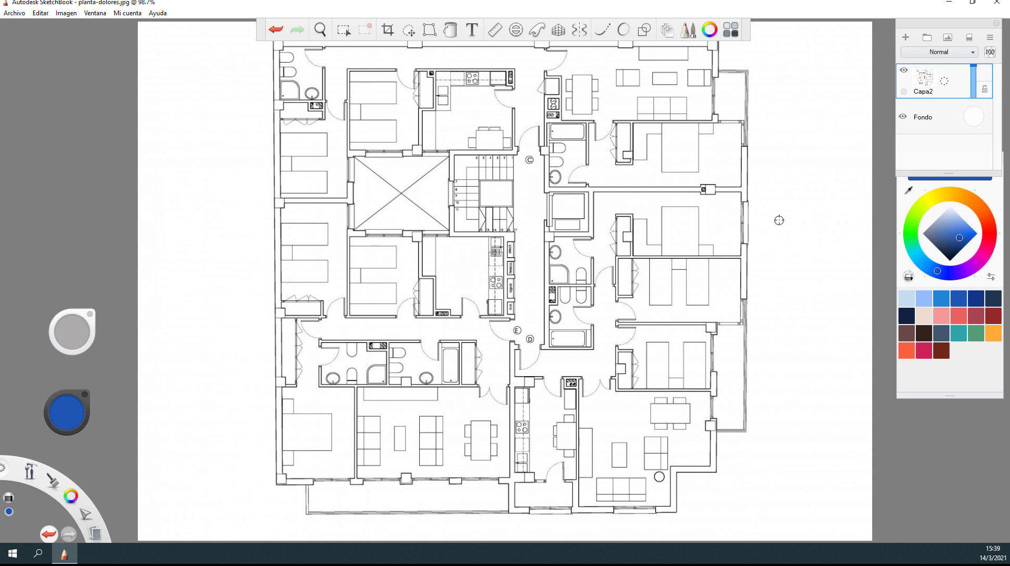
Add a new layer above the floor plan layer Capa2 and rename it circulacion
click(905, 38)
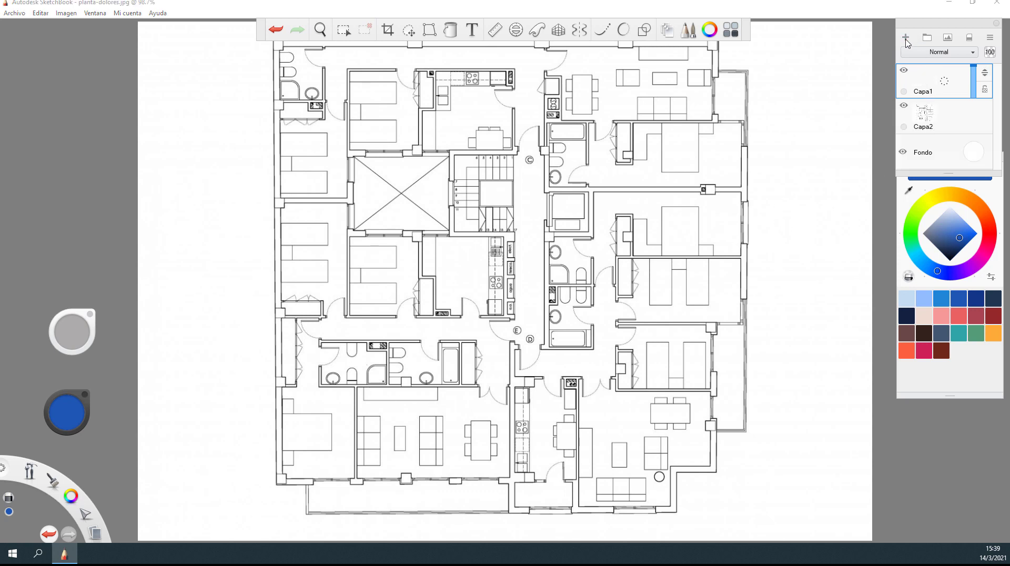
click(924, 96)
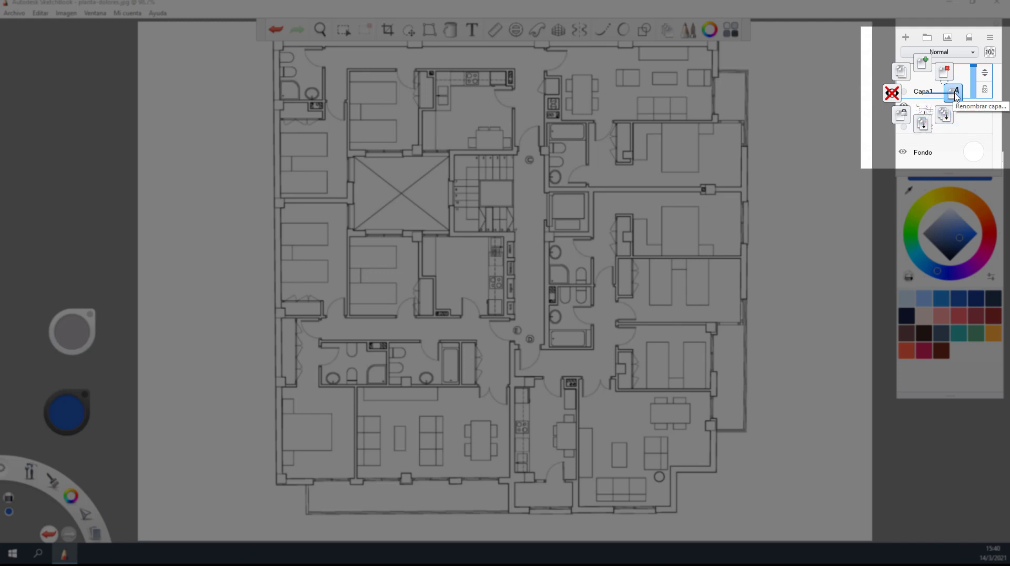
click(955, 94)
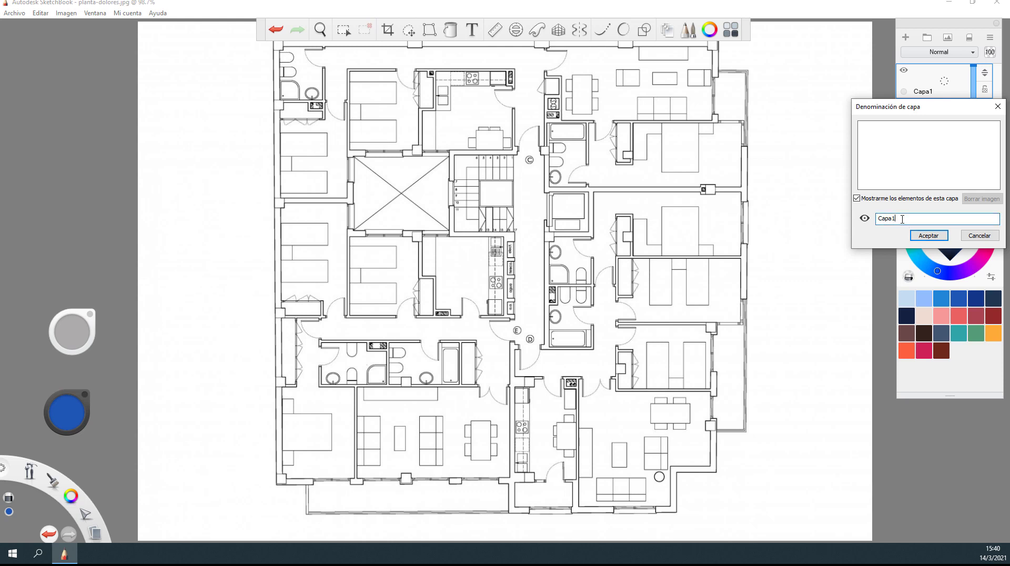
key(BackSpace)
text(circulacion)
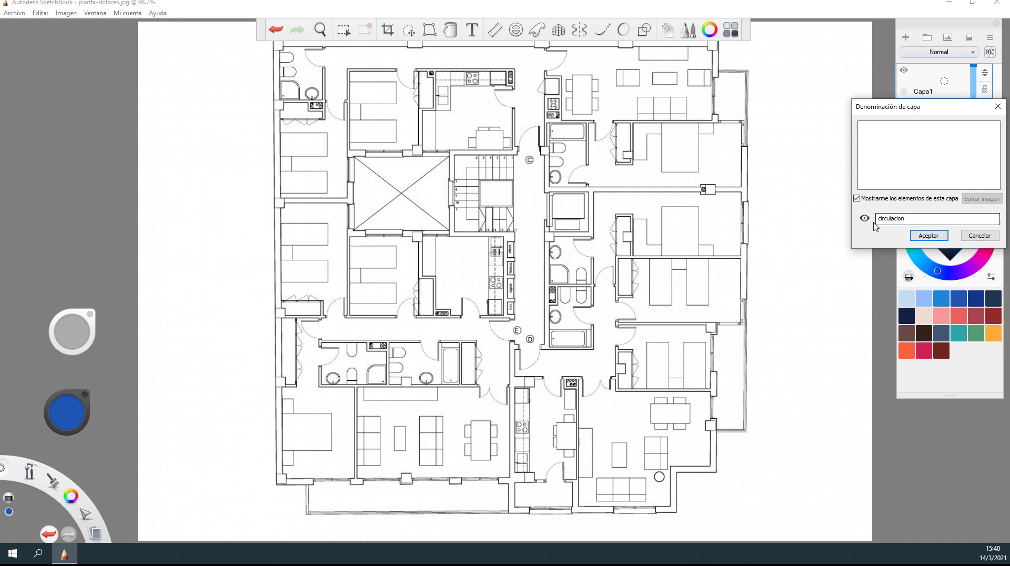
click(928, 233)
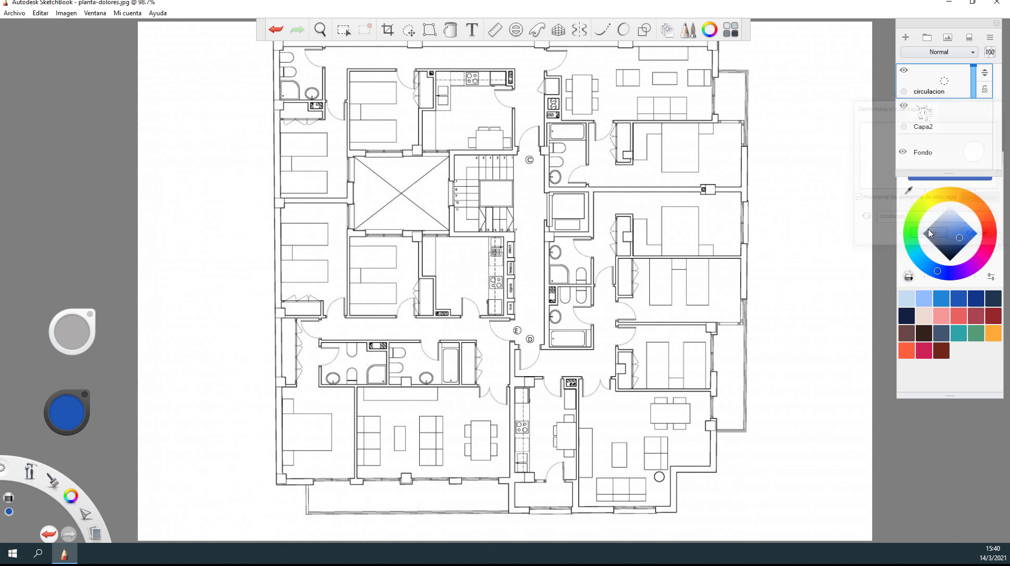
Fill the hallway rectangle above the lower kitchen with solid orange on the circulacion layer, and clear the selection
click(992, 336)
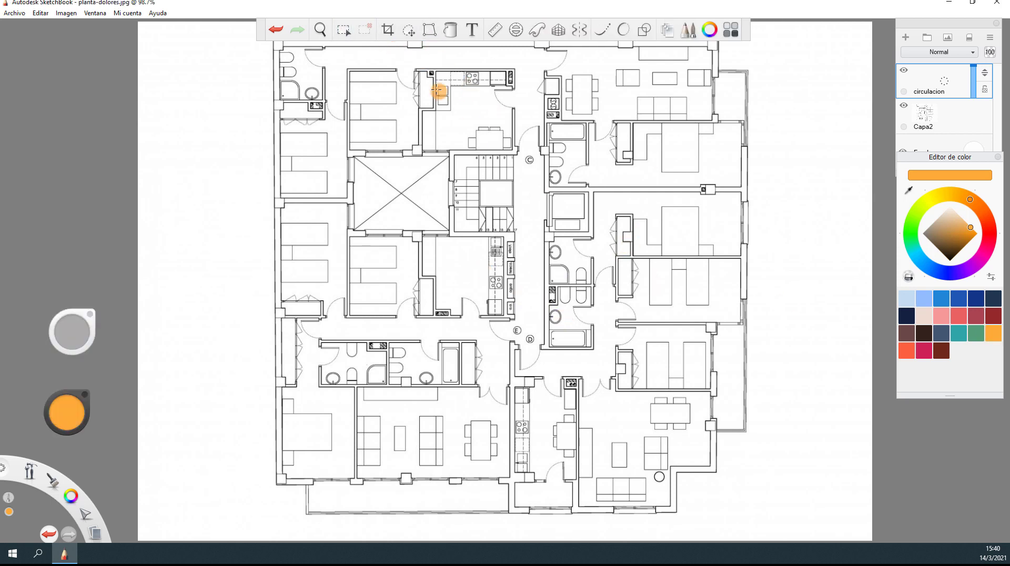
click(343, 29)
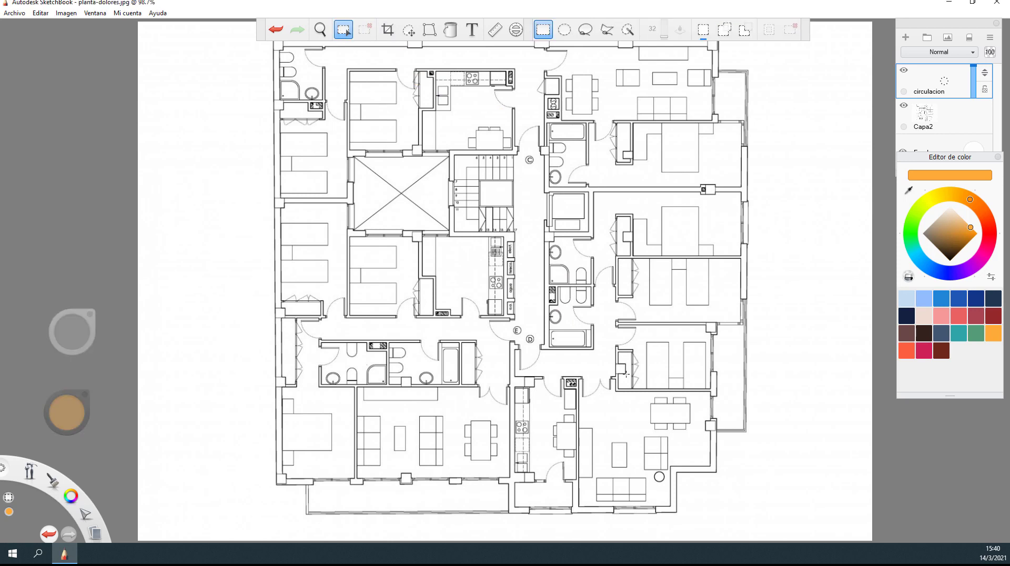
scroll(615, 438, up, 5)
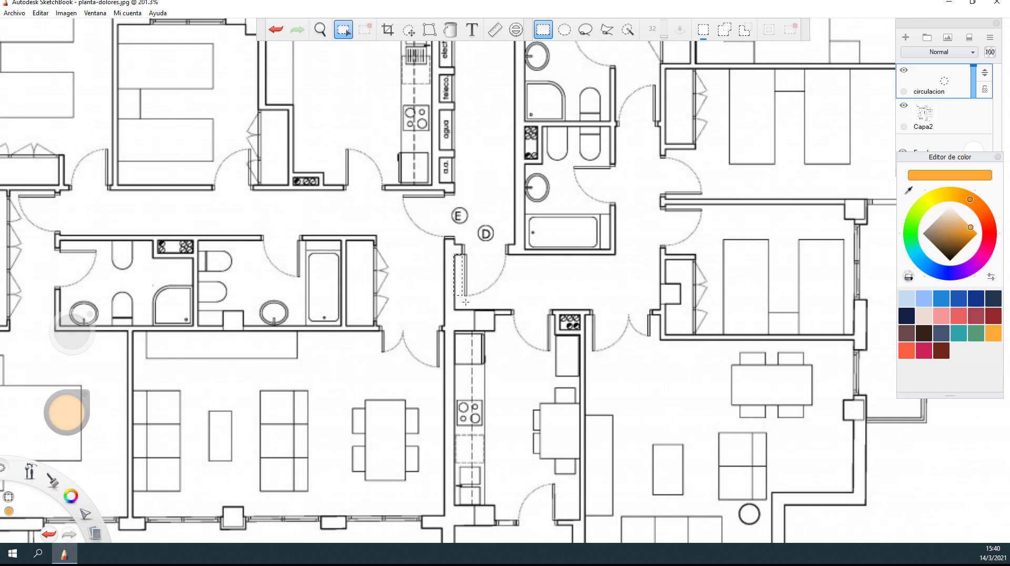
drag(465, 302, 593, 312)
drag(654, 312, 657, 269)
drag(659, 309, 660, 309)
click(450, 31)
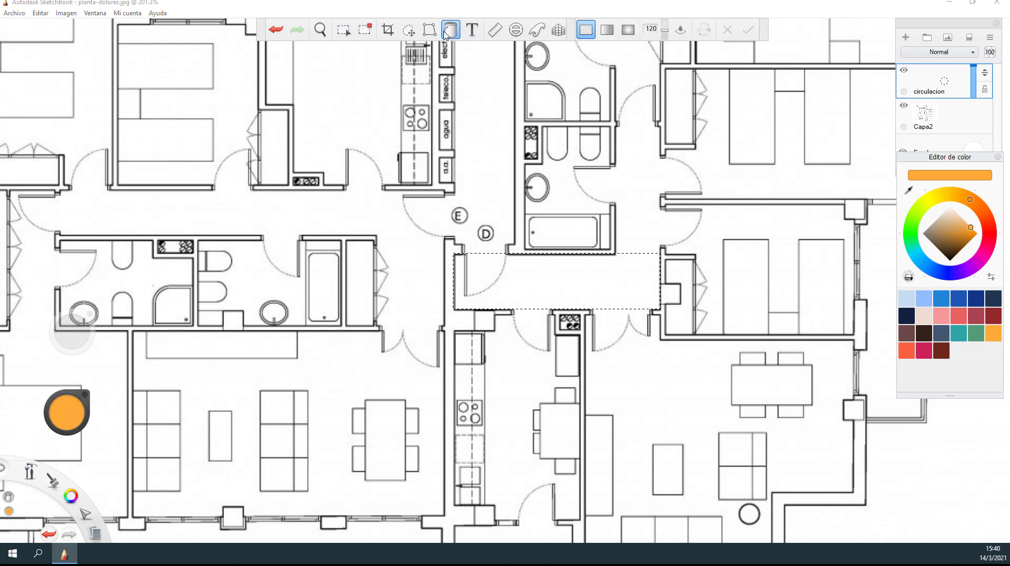
click(545, 278)
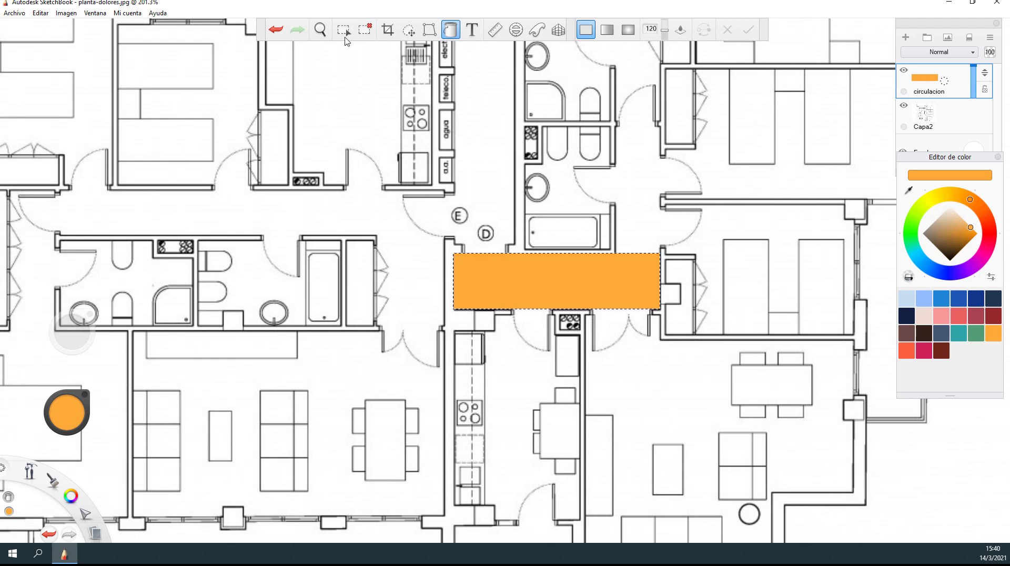
click(363, 30)
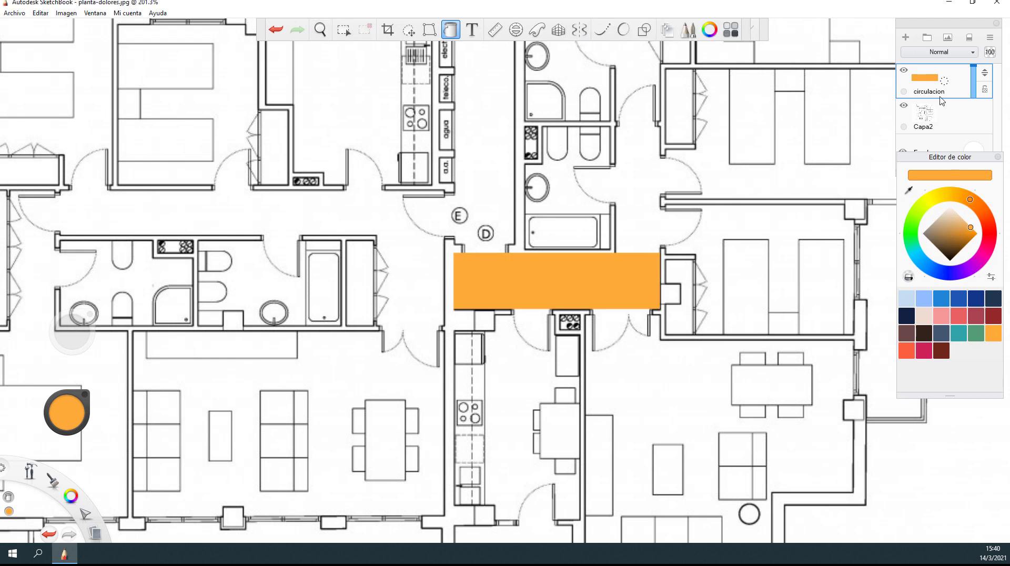
Add a new layer named servicio above circulacion and set the active colour to a strong red
click(906, 38)
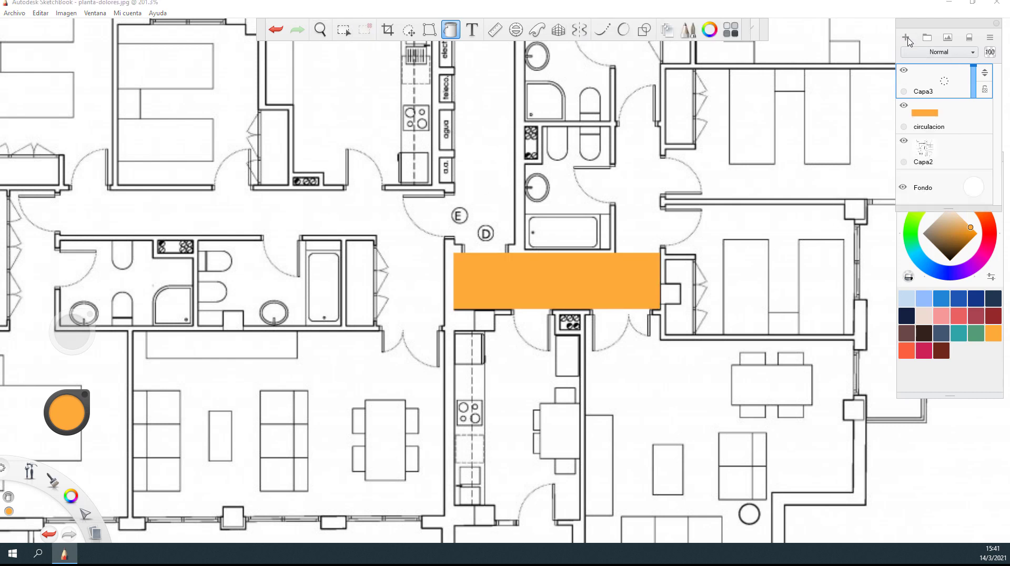
click(928, 93)
click(957, 89)
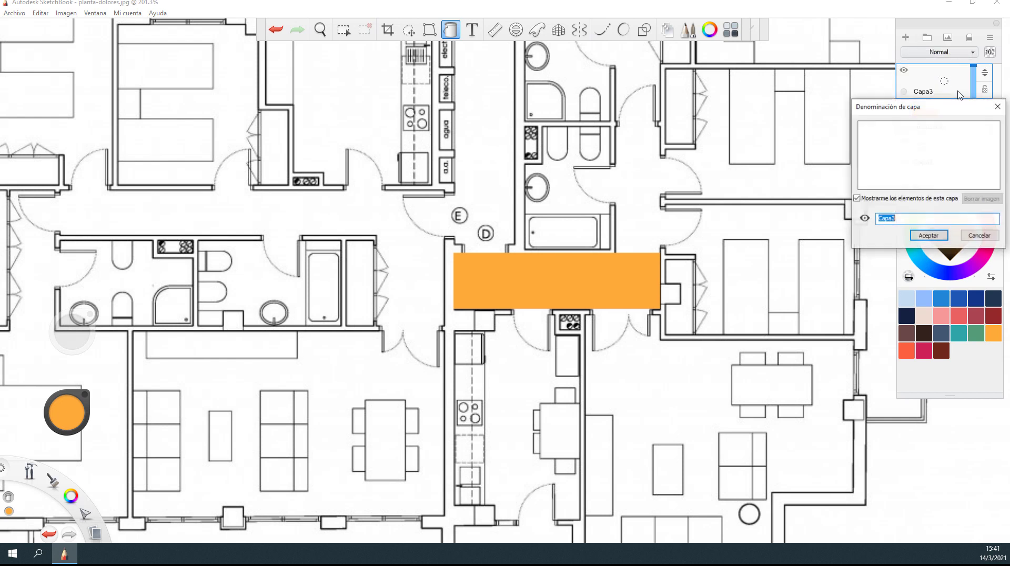
double_click(879, 217)
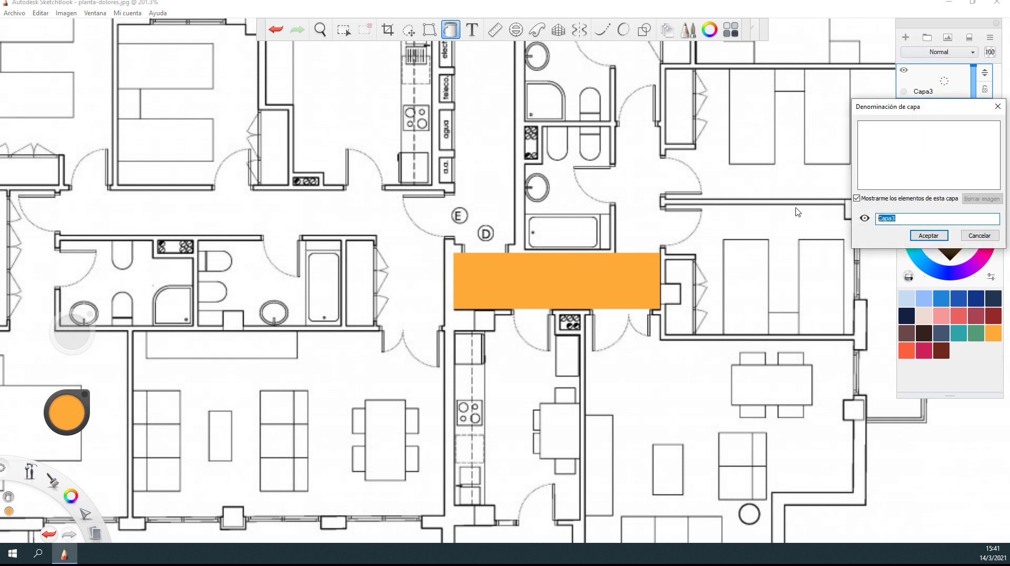
text(servicio)
click(926, 235)
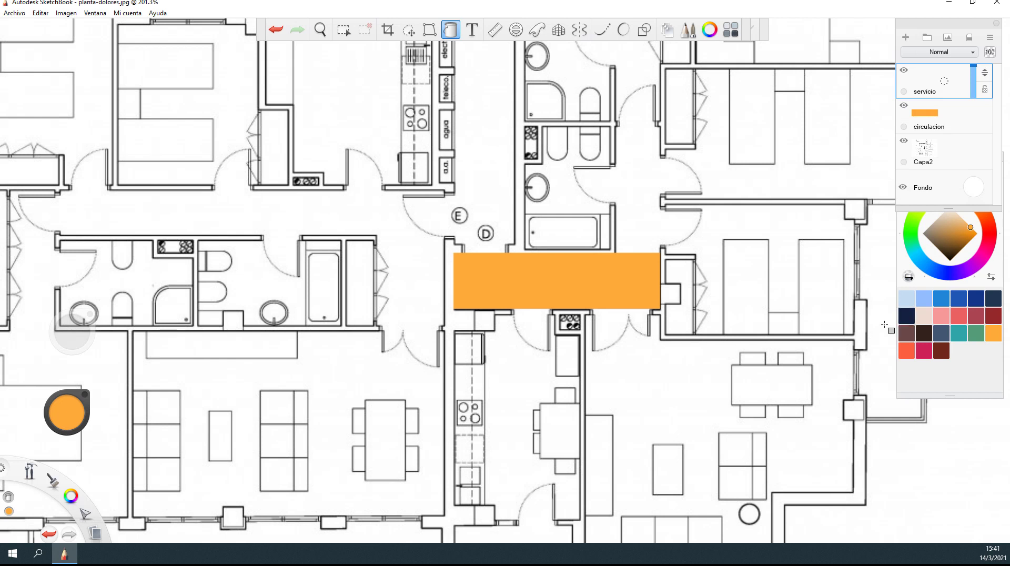
click(964, 316)
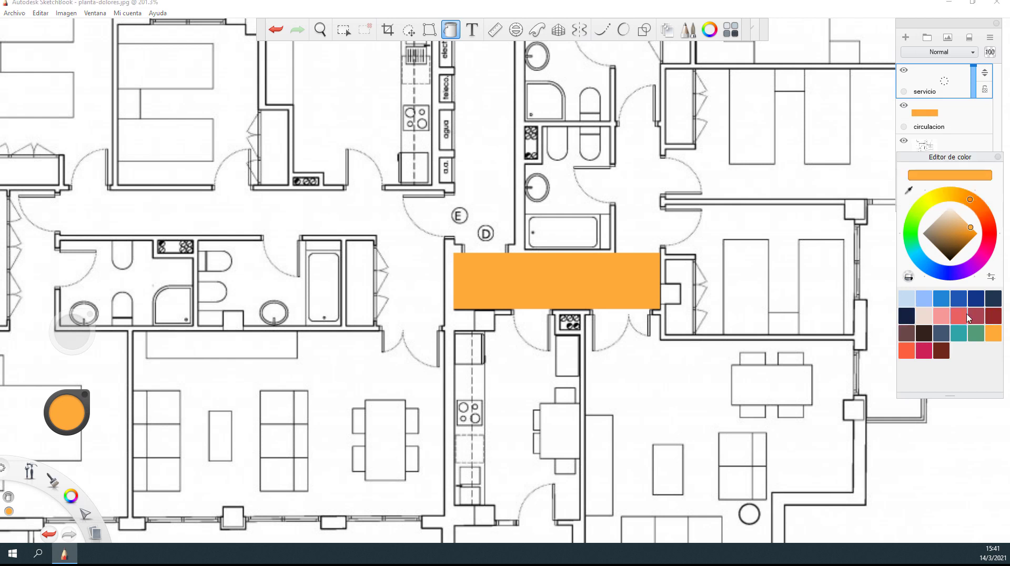
click(962, 231)
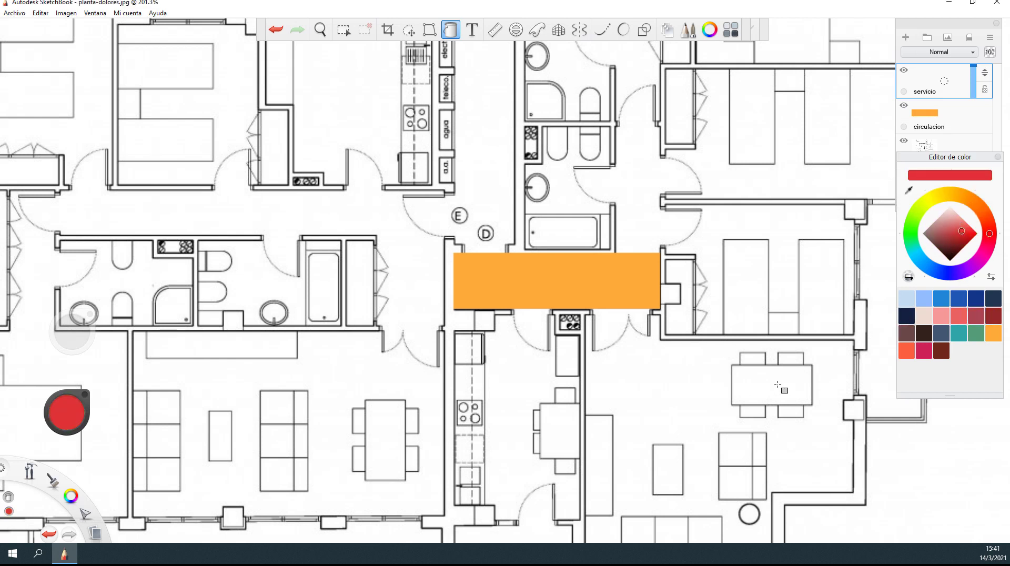
Select the whole kitchen below the orange hallway with combined rectangular selections, following its stepped outline between the walls
scroll(480, 375, up, 5)
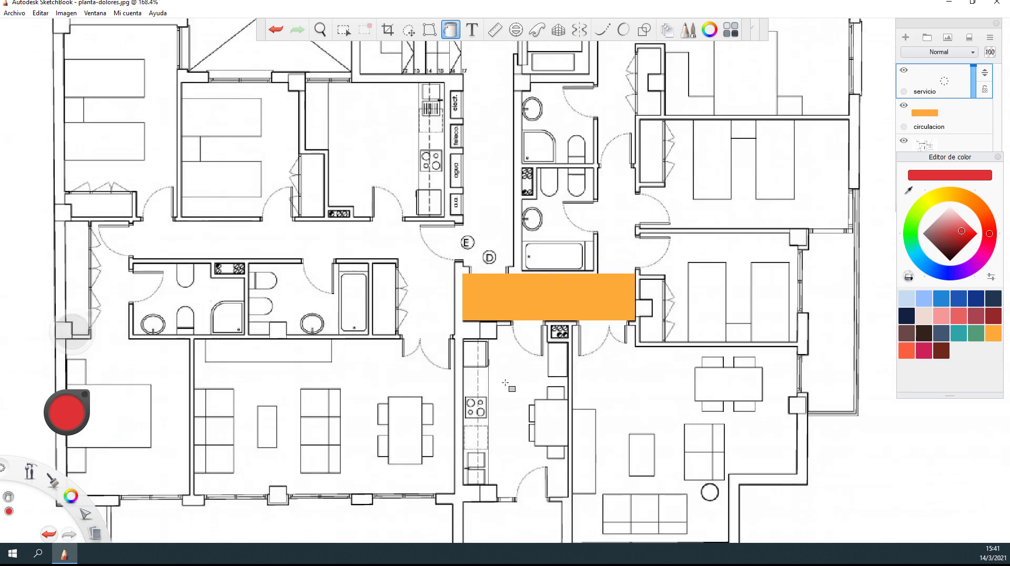
scroll(542, 407, up, 2)
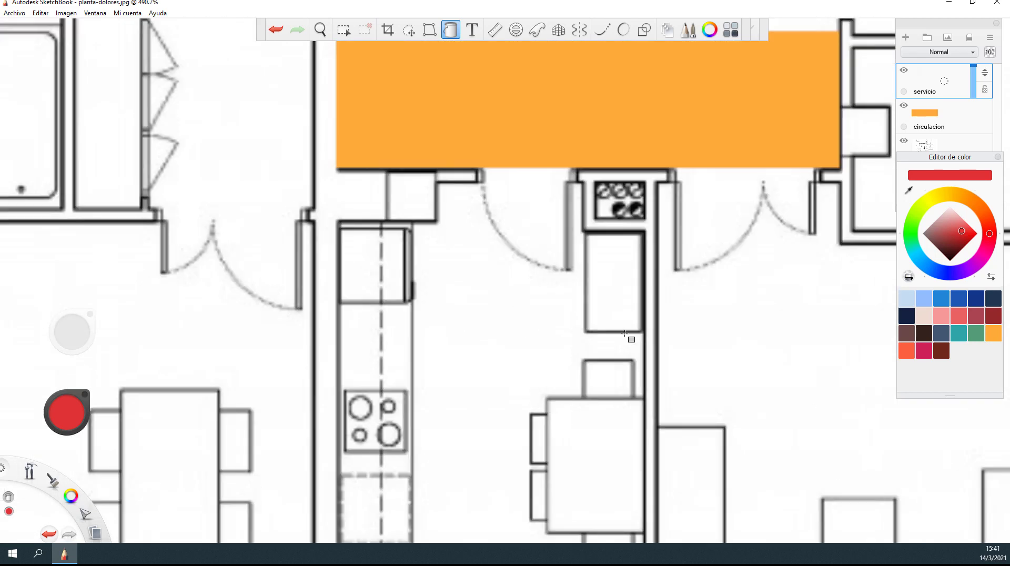
scroll(627, 338, down, 4)
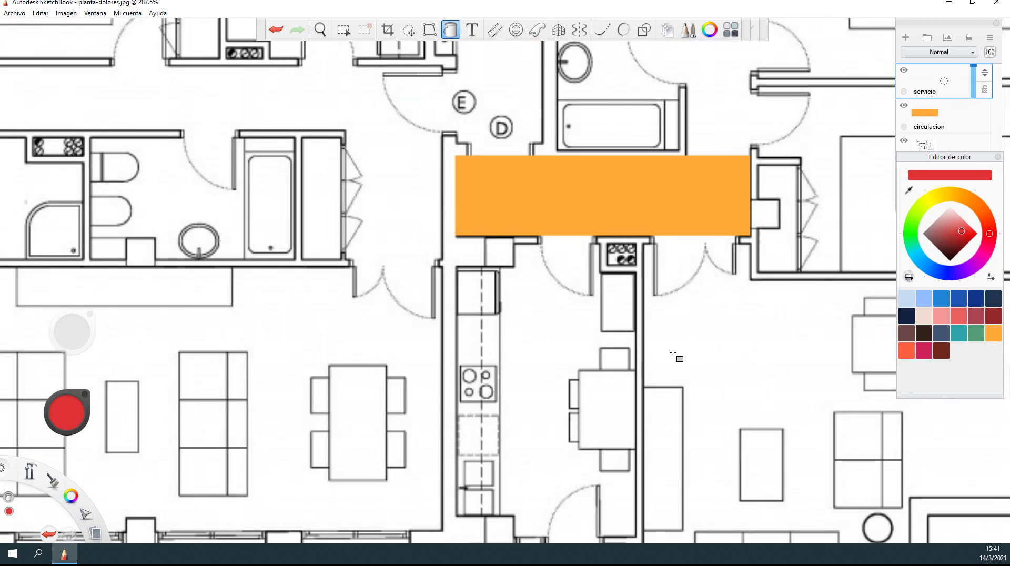
key(space)
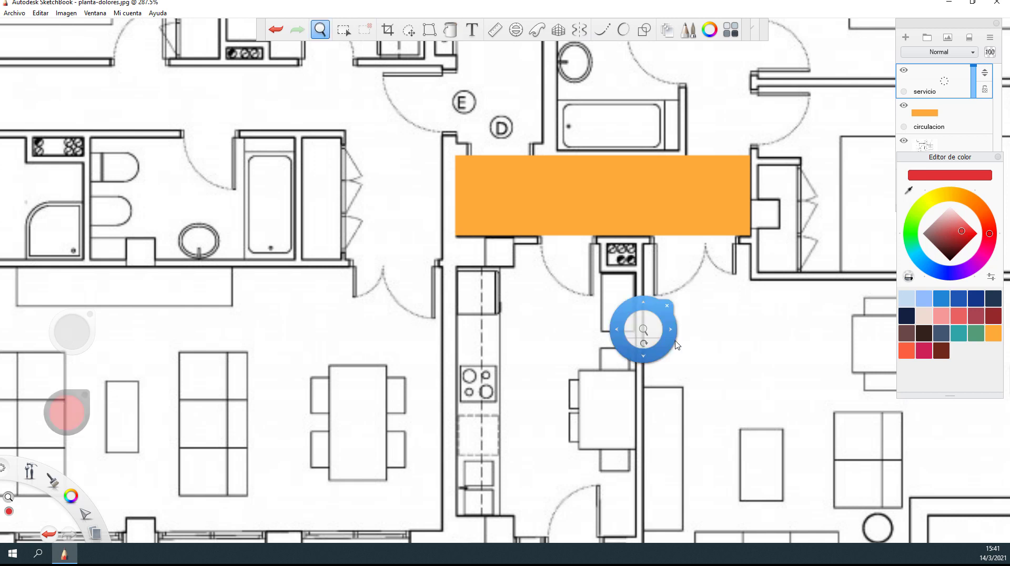
key(space)
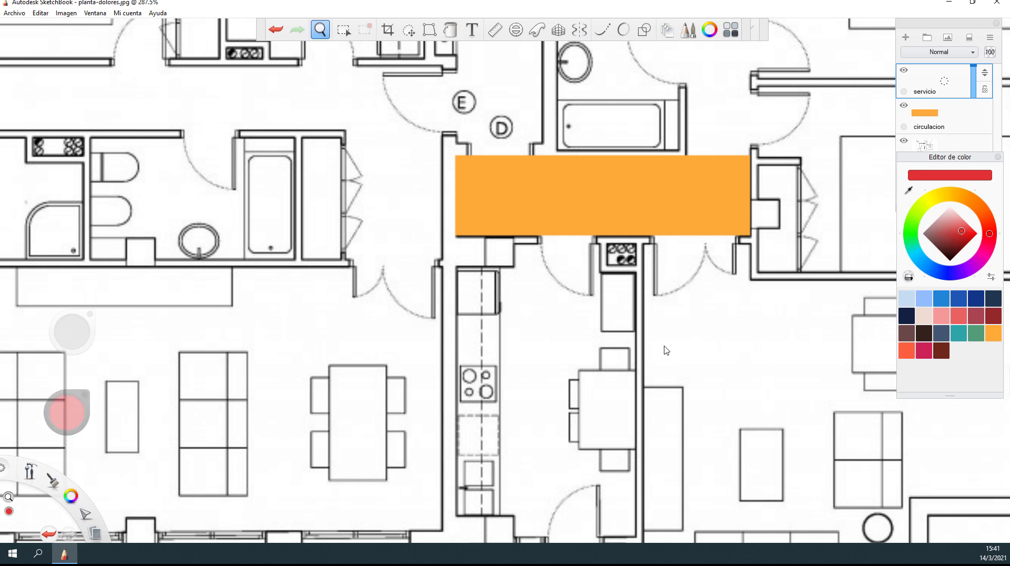
drag(666, 350, 663, 279)
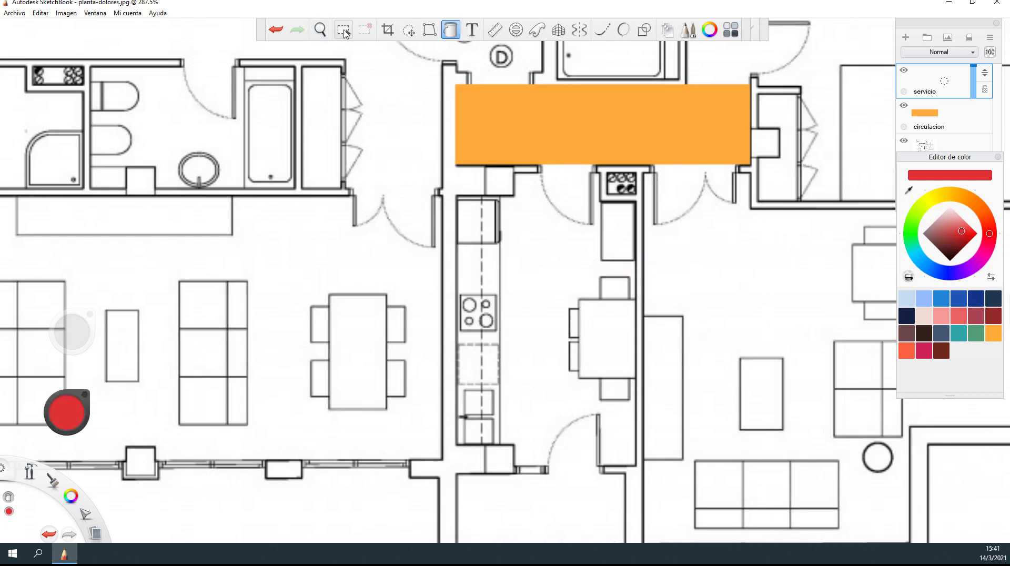
click(345, 31)
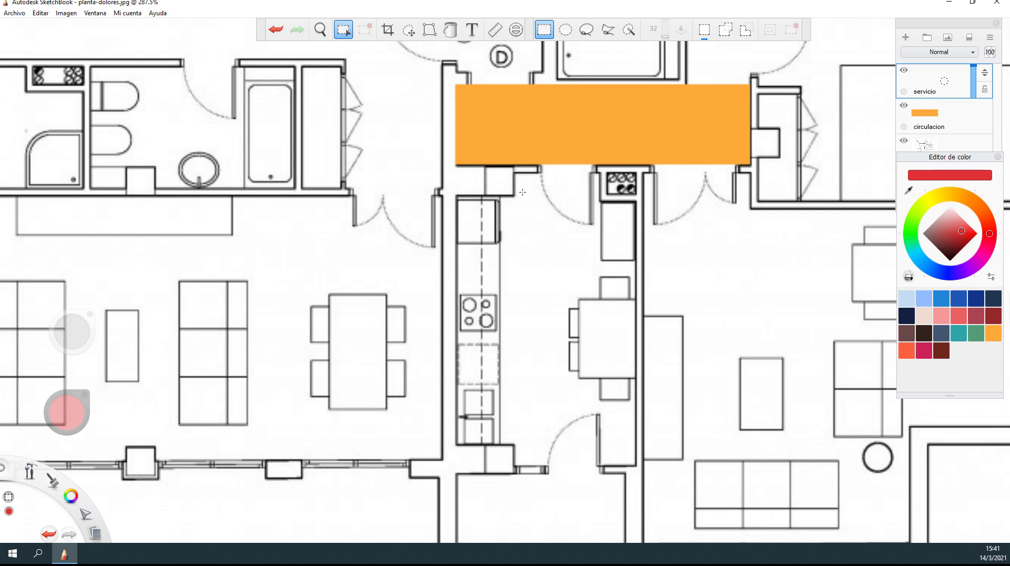
drag(515, 172, 524, 194)
drag(588, 204, 599, 205)
drag(456, 194, 469, 257)
drag(582, 414, 635, 446)
drag(513, 430, 575, 467)
key(Down)
key(Down)
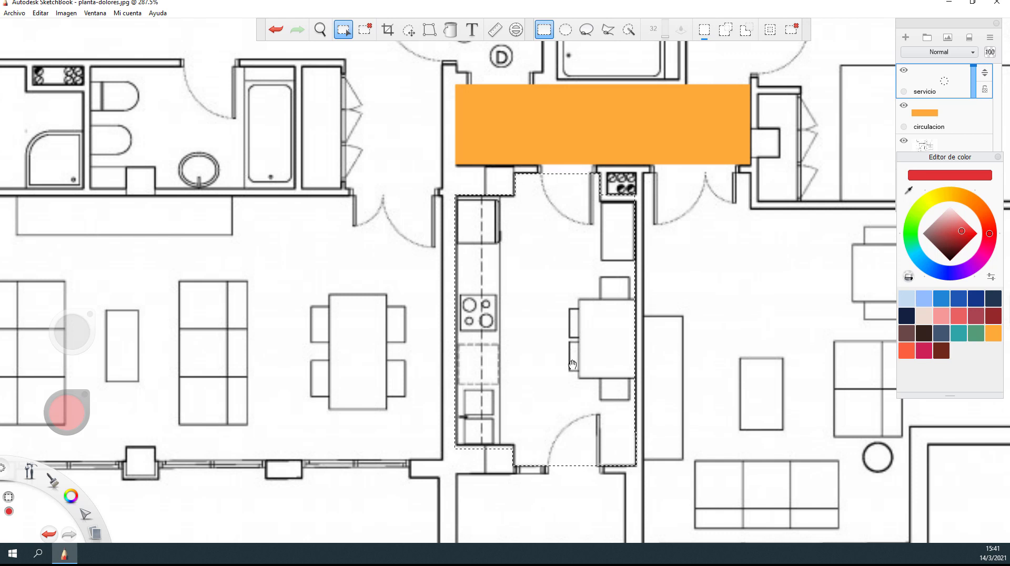
Fill the selected kitchen area with solid red on the servicio layer
click(450, 30)
click(548, 274)
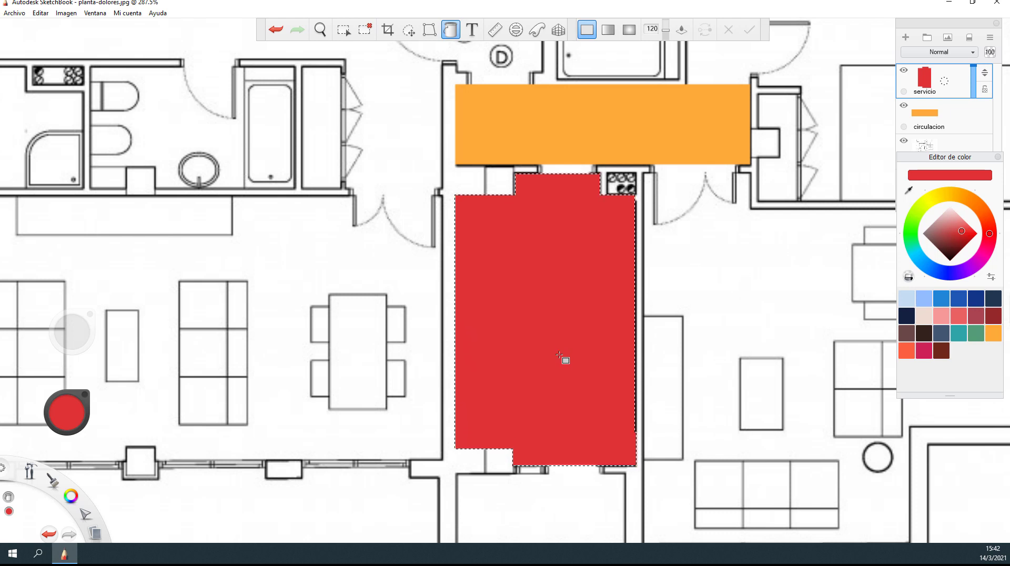
click(931, 87)
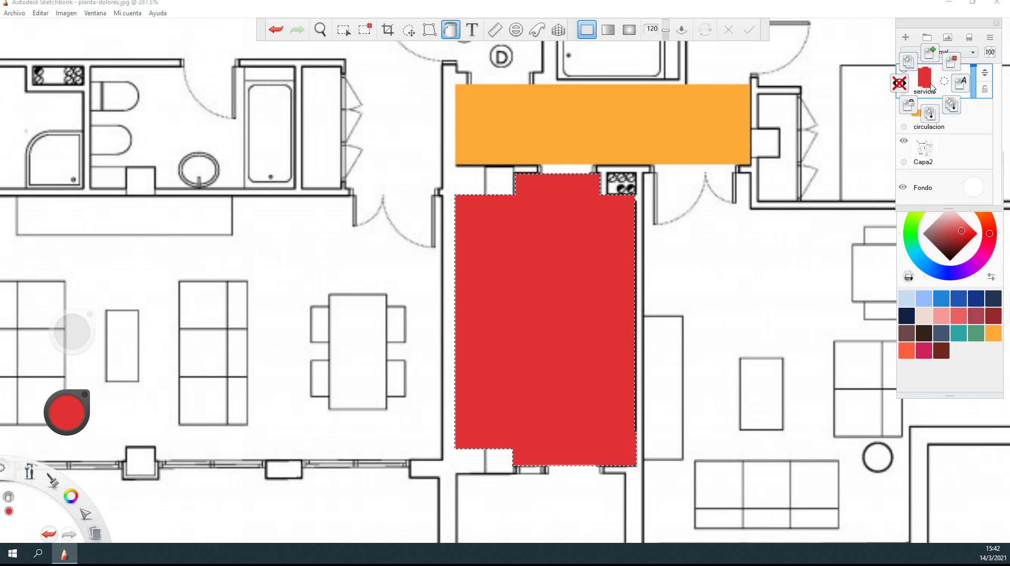
click(931, 87)
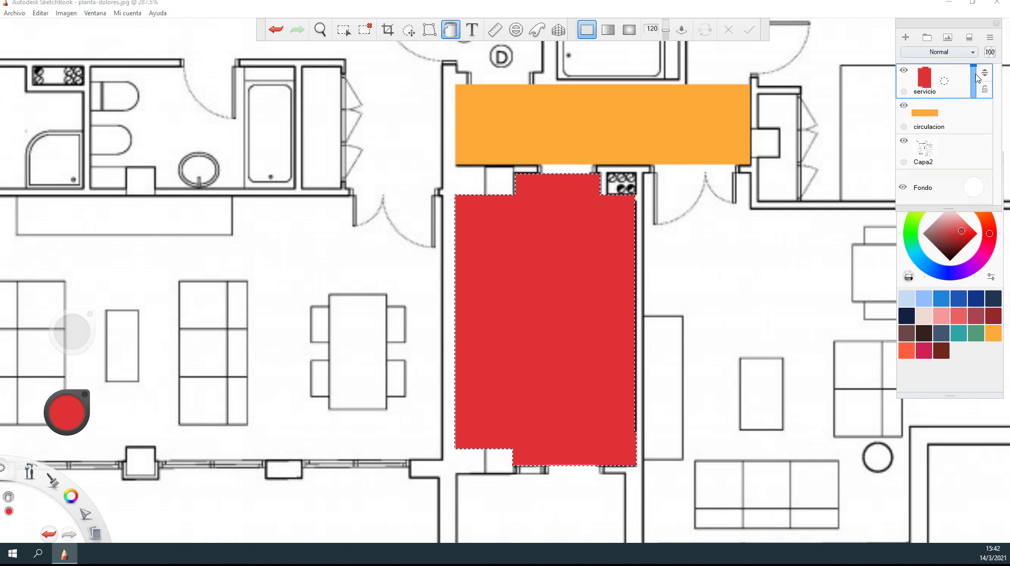
Lower the servicio layer's opacity to 42% and replace the kitchen selection with a small rectangle around the adjoining shaft
mouse_move(976, 70)
mouse_down()
mouse_move(974, 96)
mouse_move(974, 73)
mouse_move(973, 87)
mouse_up()
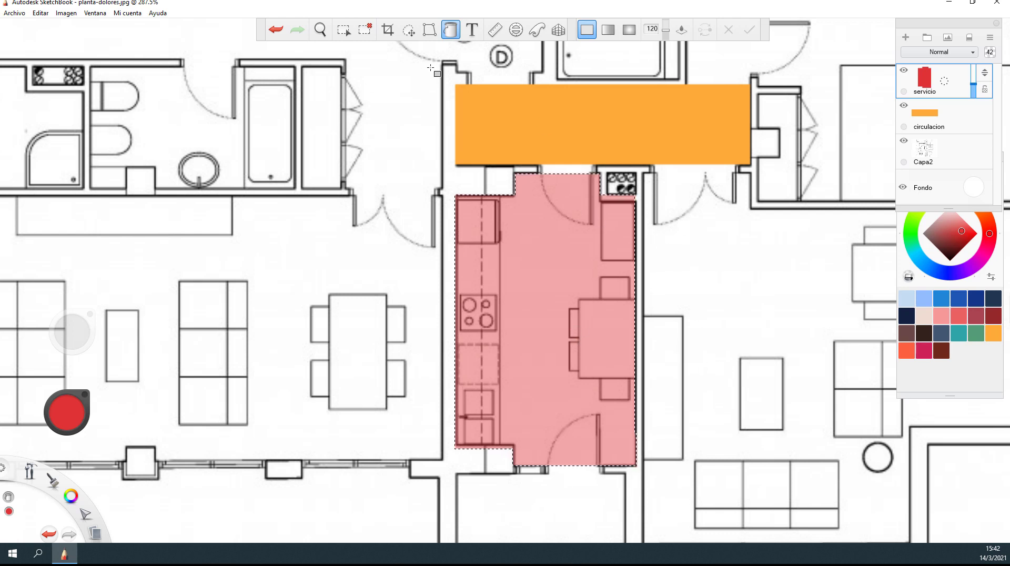
click(365, 29)
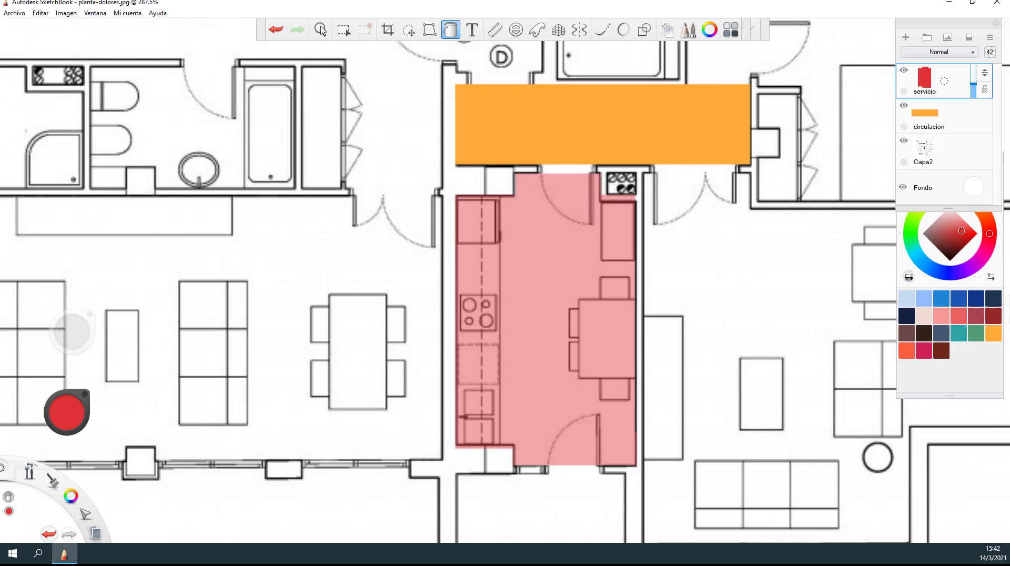
click(343, 30)
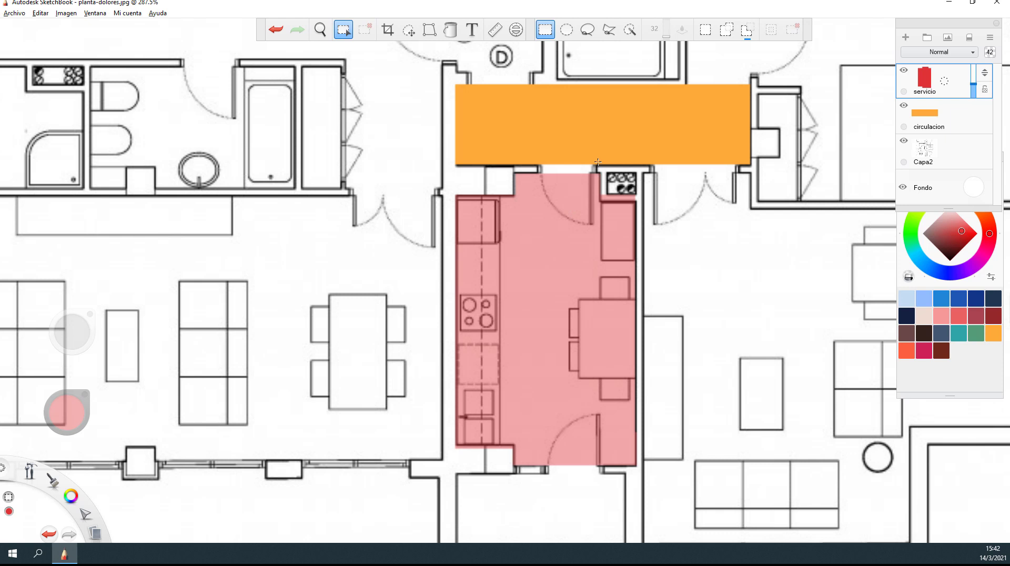
drag(613, 197, 650, 202)
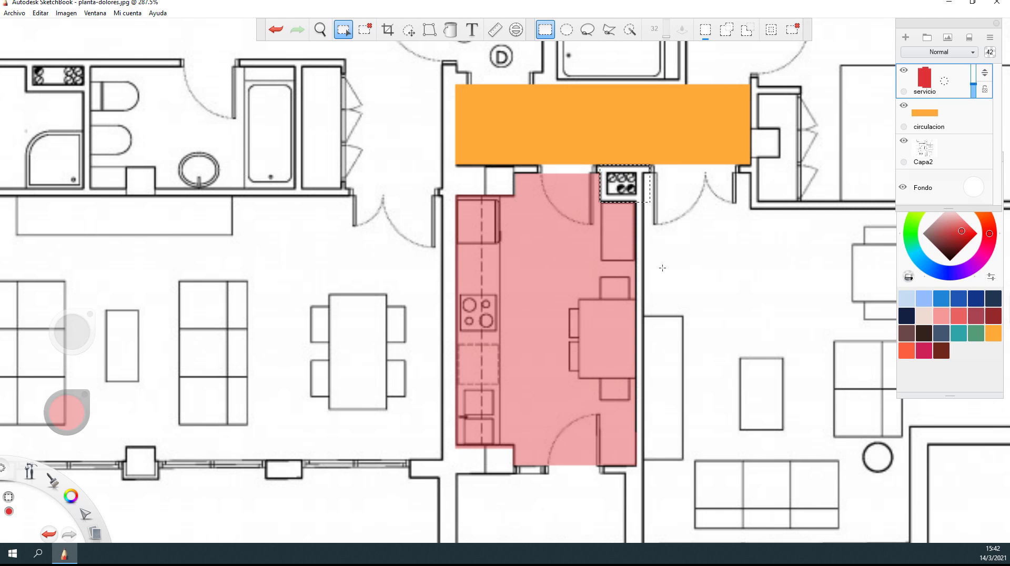
Add a new layer above servicio and set the active colour to teal
key(space)
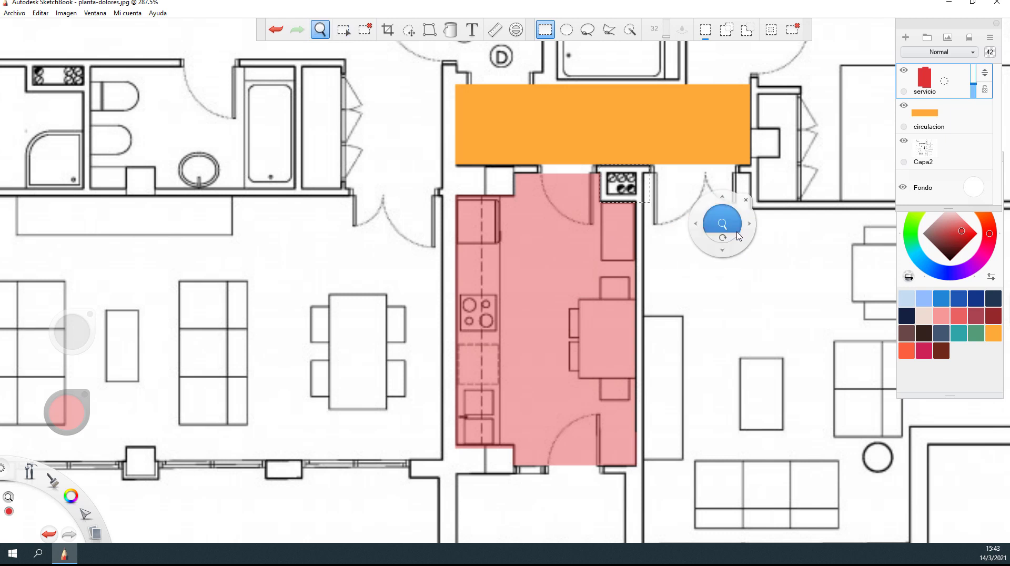
drag(736, 236, 530, 183)
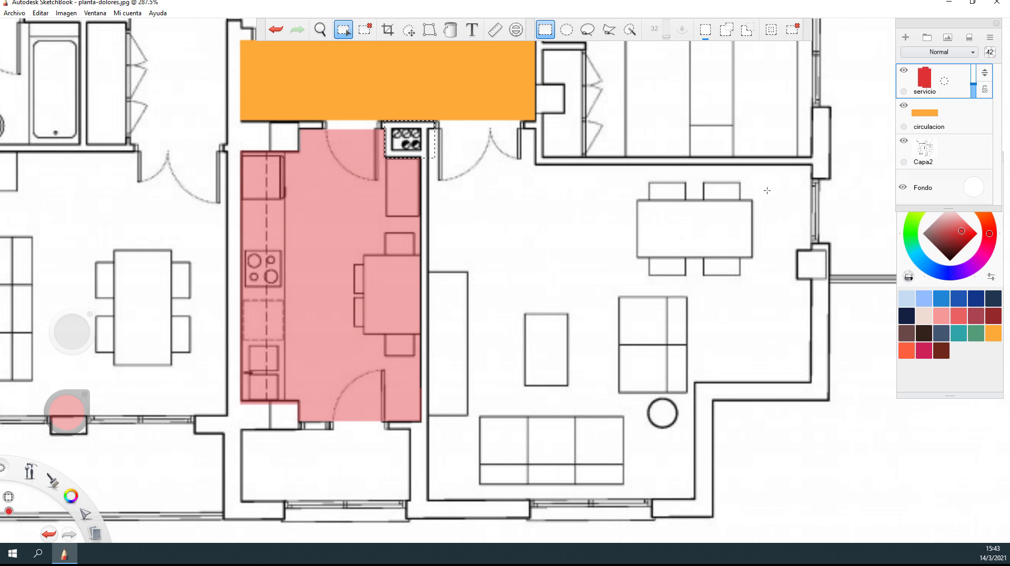
click(905, 37)
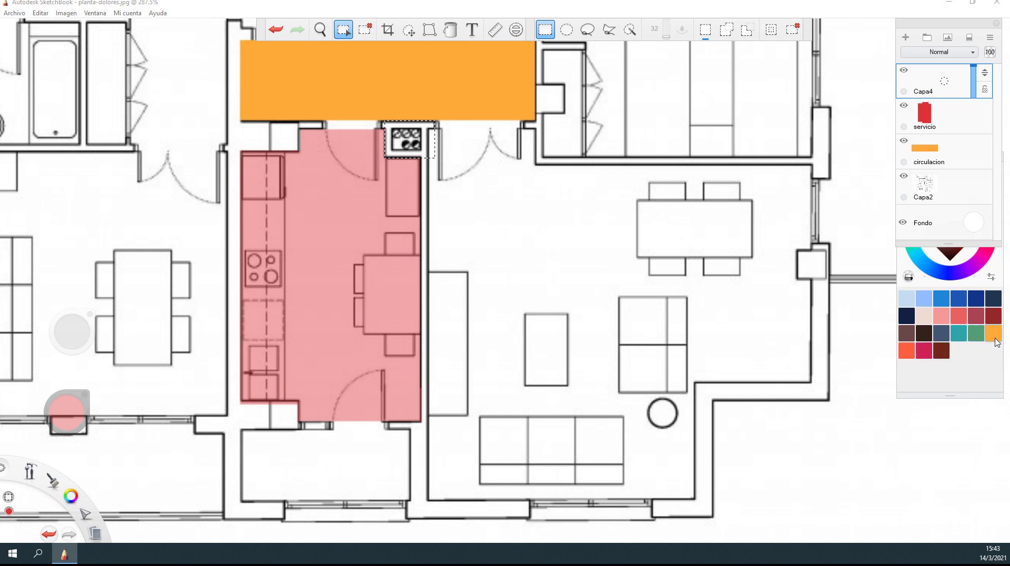
click(944, 323)
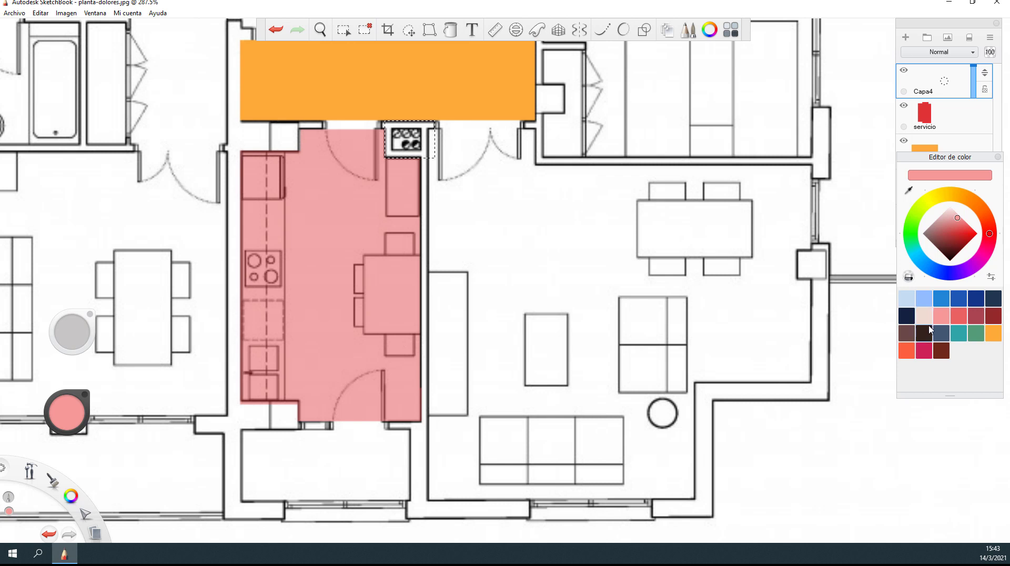
click(958, 338)
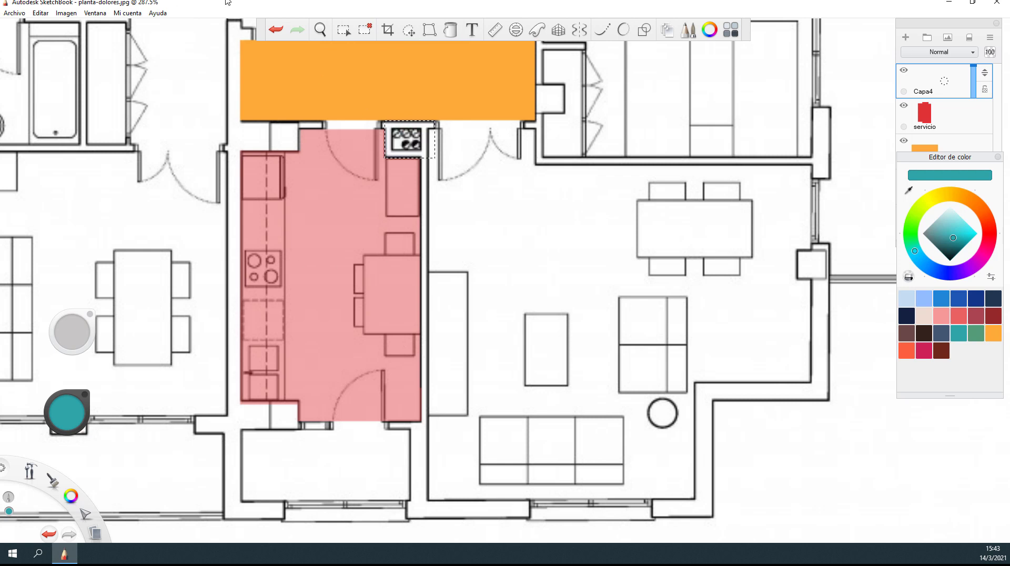
Replace the shaft selection with combined rectangles covering the whole living-dining room beside the kitchen, following its stepped walls and pillar
click(343, 29)
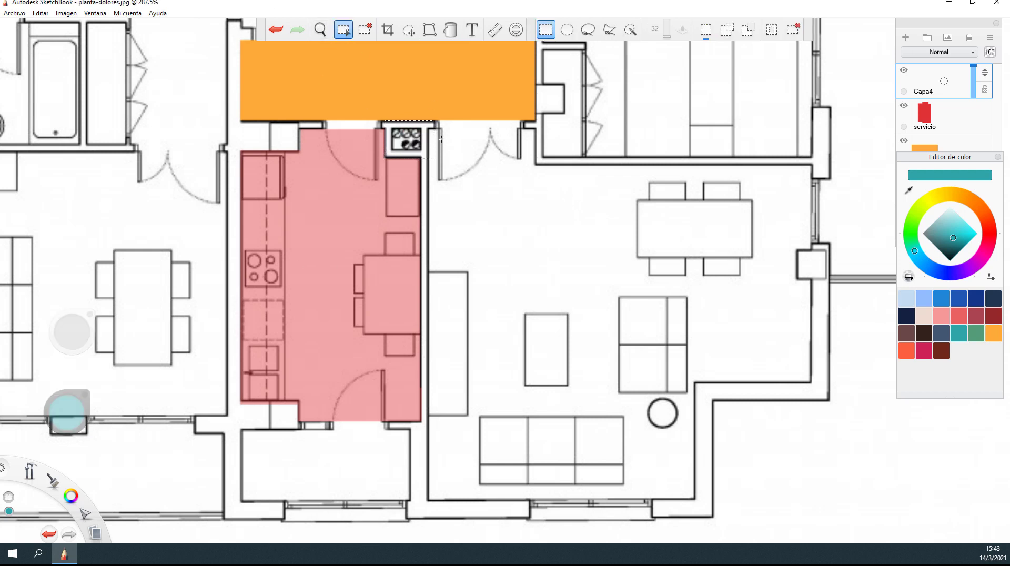
click(365, 30)
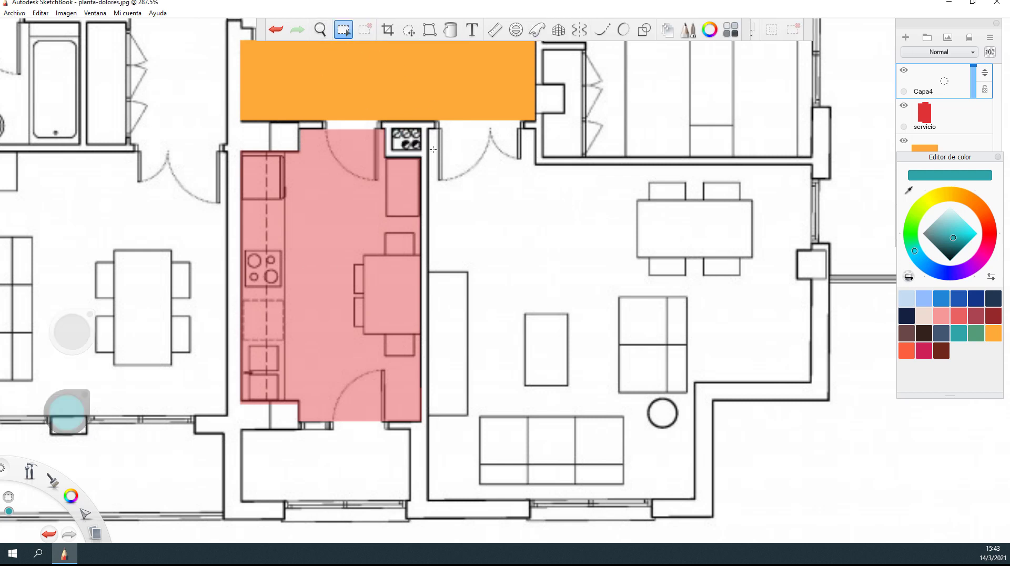
click(344, 29)
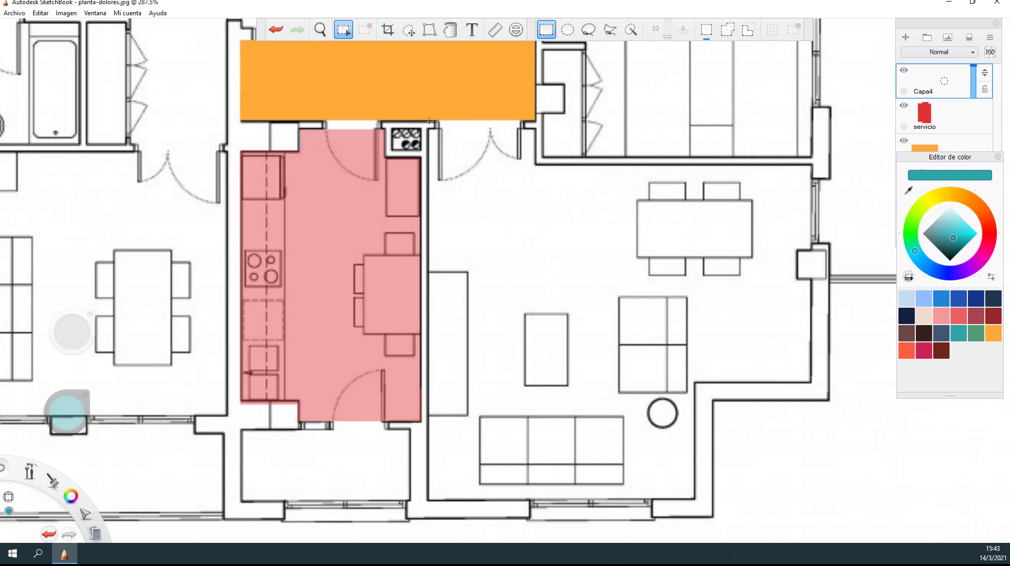
drag(497, 369, 534, 195)
drag(809, 382, 428, 284)
drag(794, 238, 428, 300)
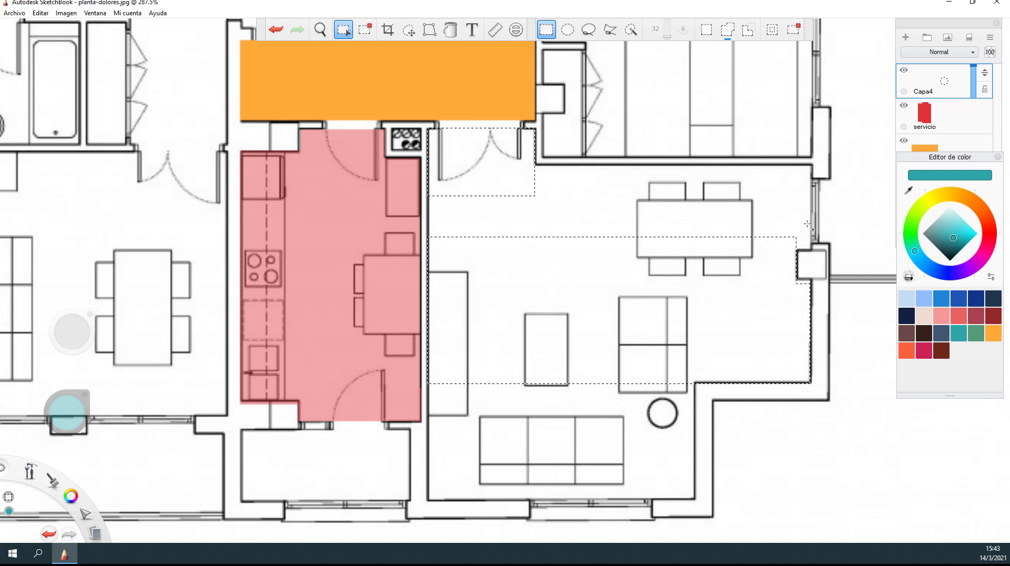
drag(809, 246, 426, 163)
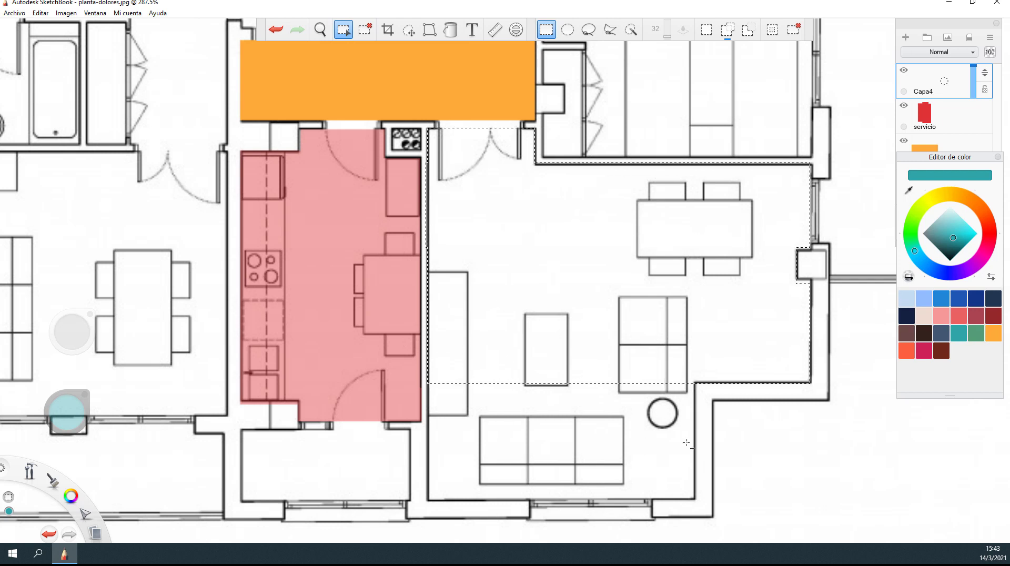
drag(562, 497, 427, 499)
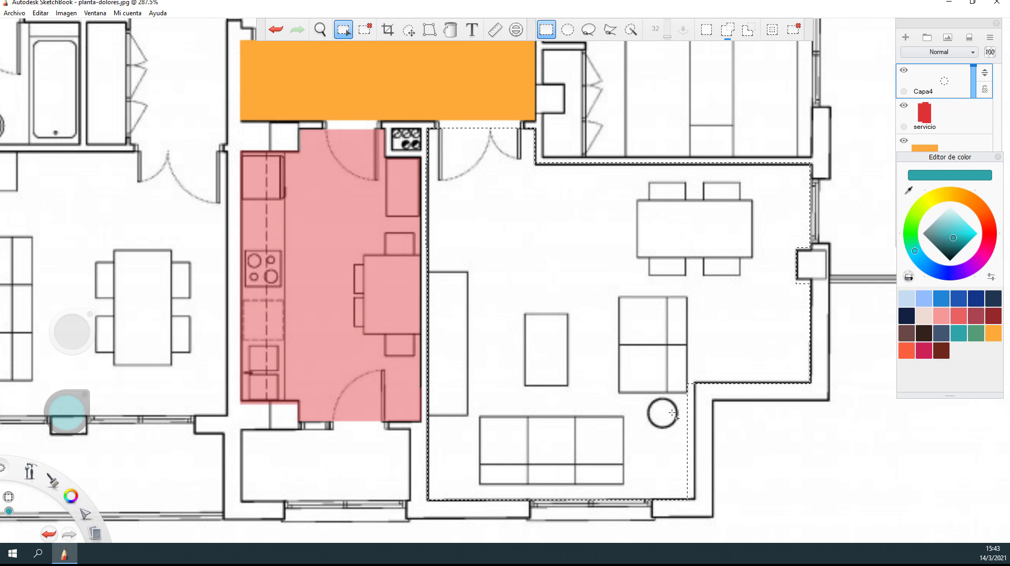
drag(672, 350, 698, 502)
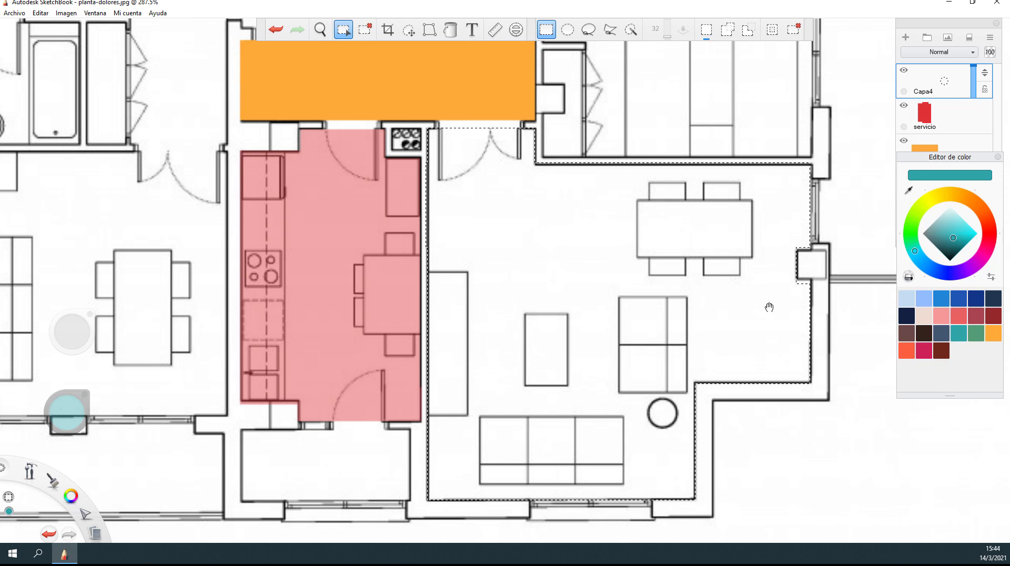
Fill the selected living-dining room with solid teal on the new layer and lower that layer's opacity to 27%
click(450, 29)
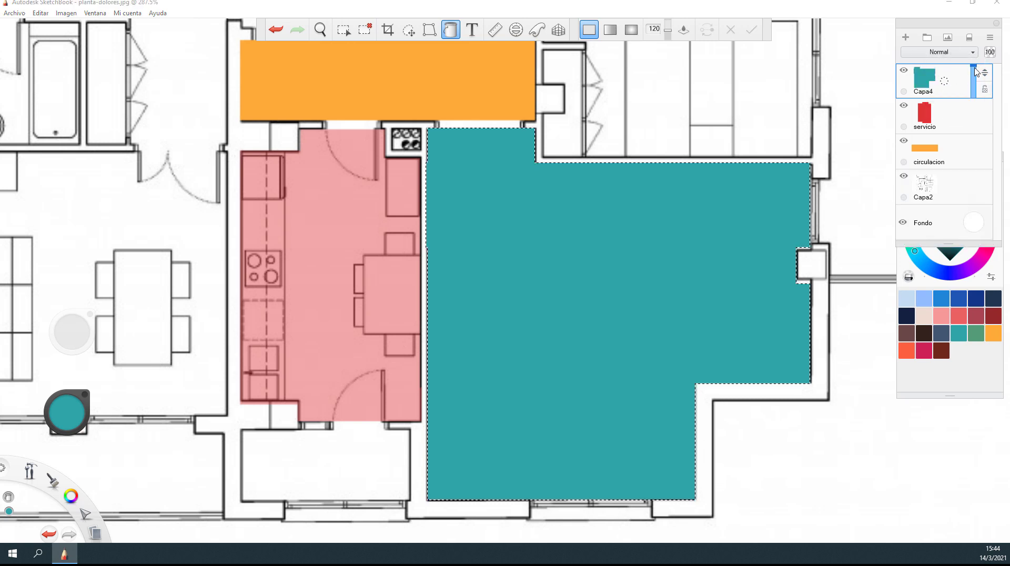
drag(973, 66, 976, 93)
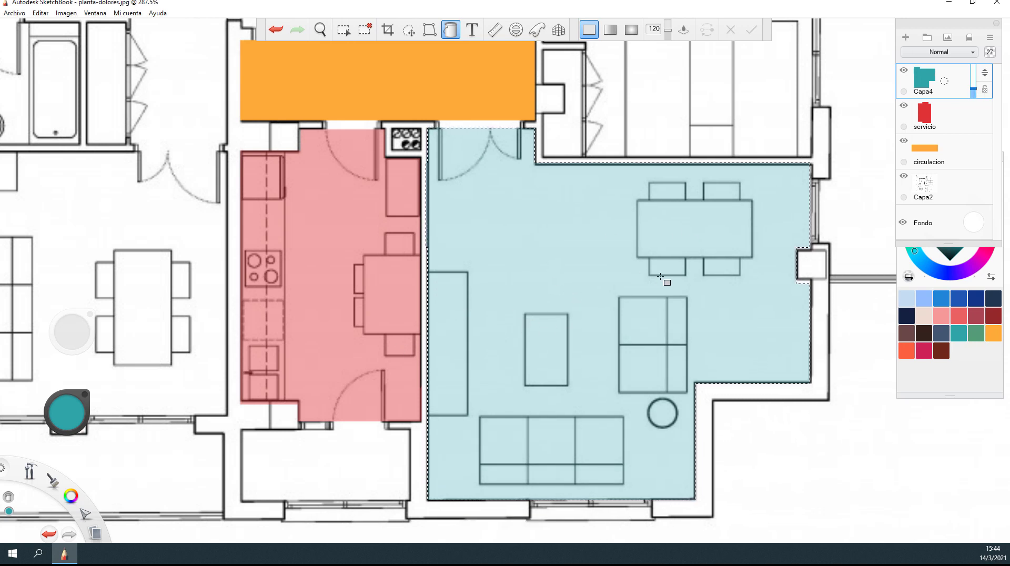
key(space)
scroll(623, 267, down, 2)
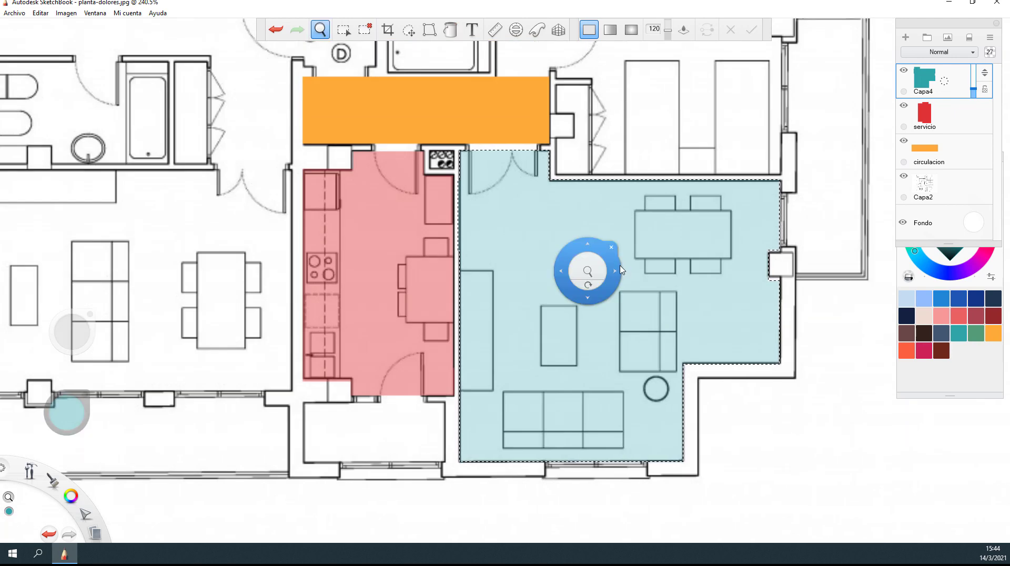
scroll(586, 233, up, 1)
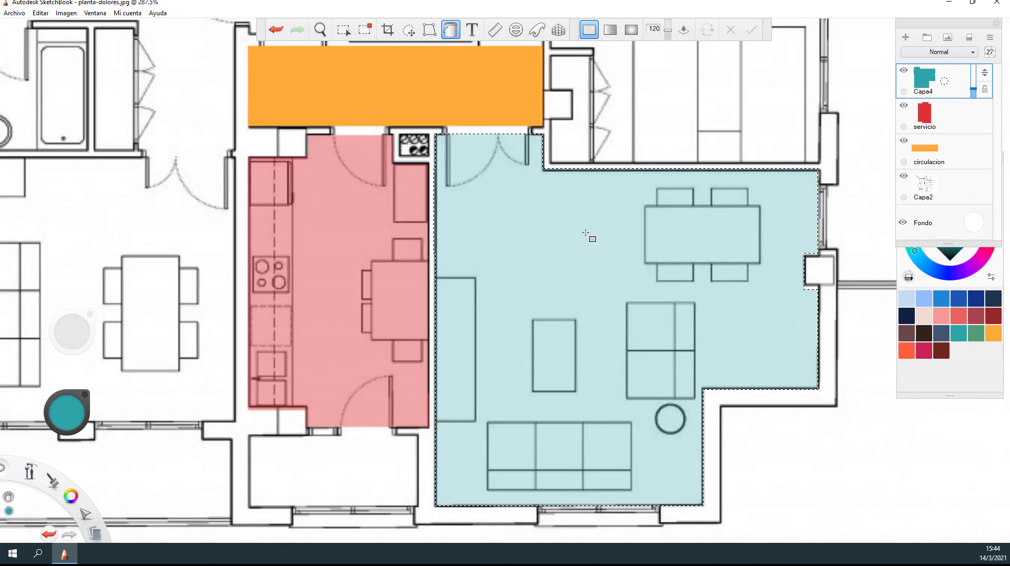
scroll(586, 233, down, 1)
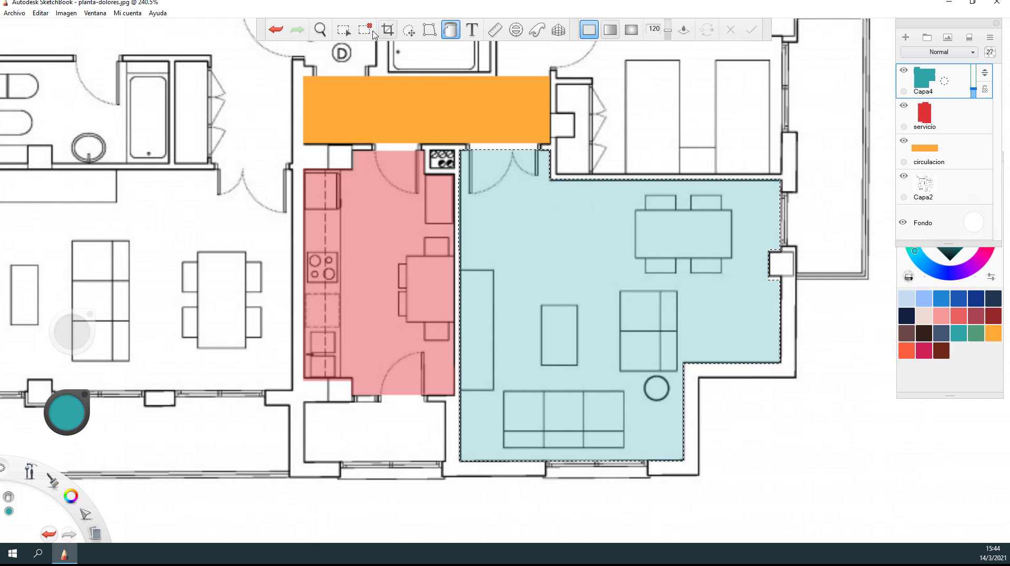
Clear the selection and lower the circulacion layer's opacity to 53%
click(935, 151)
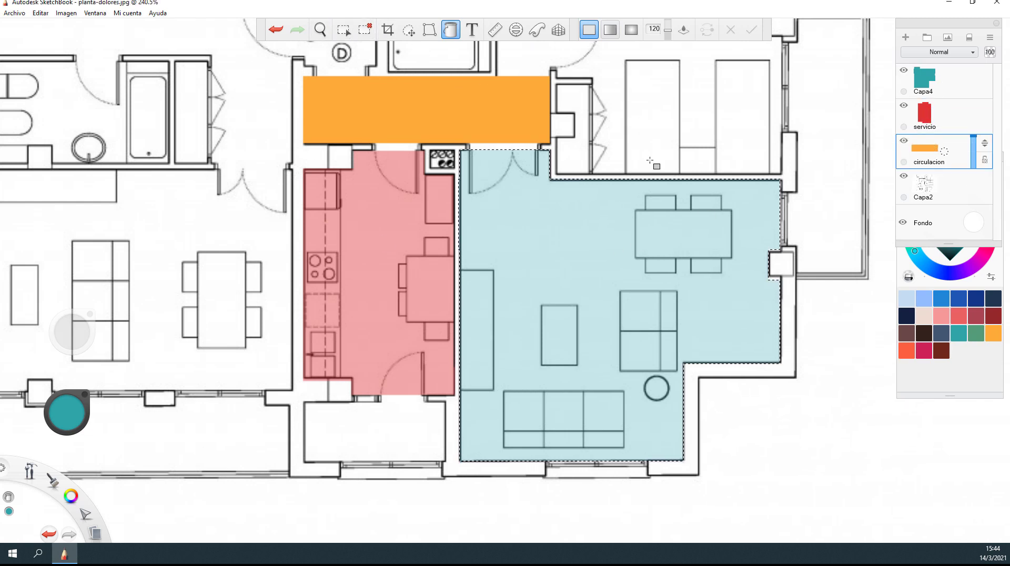
click(364, 29)
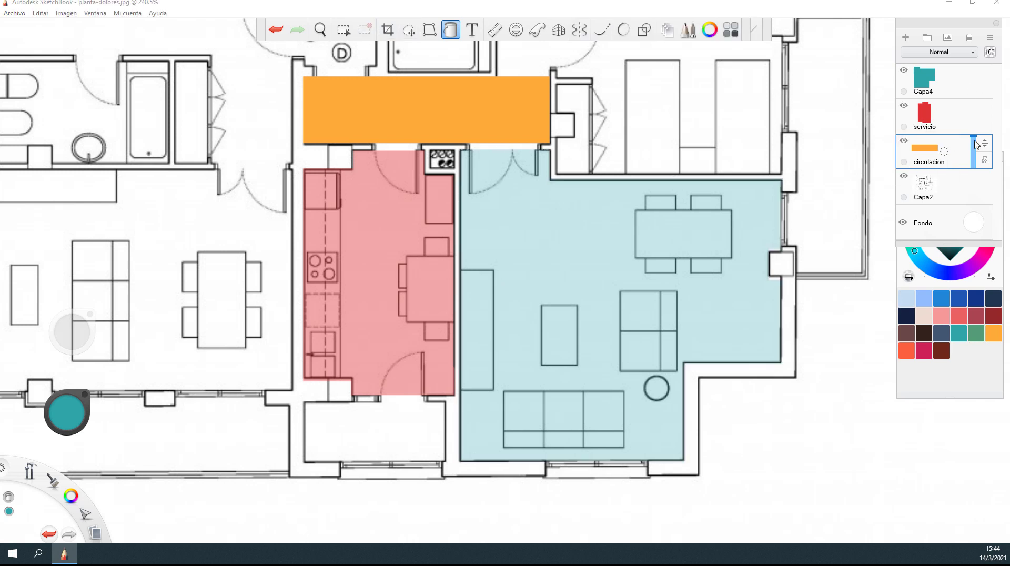
drag(974, 141, 976, 154)
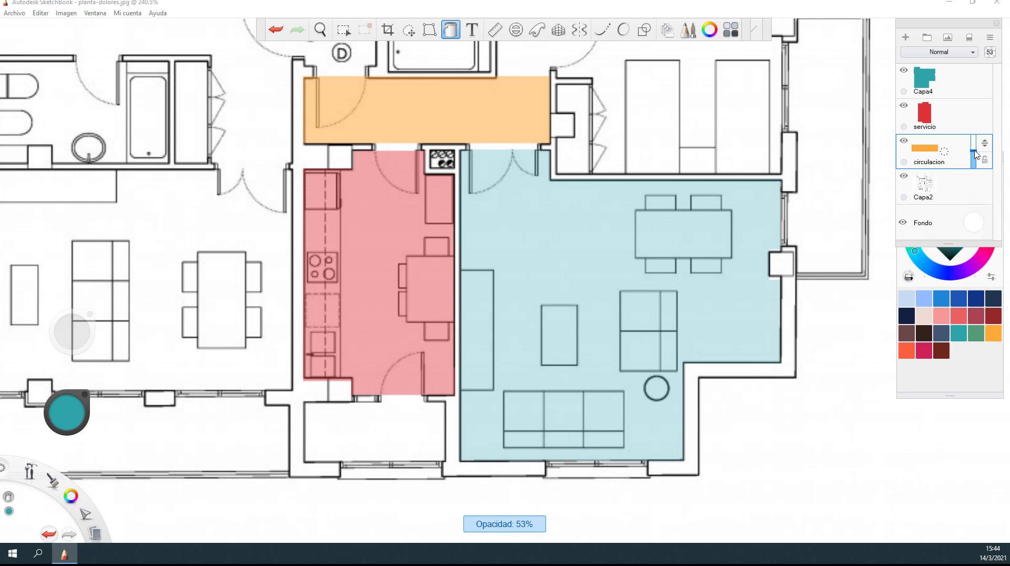
Add a text layer reading CIRCULACIÓN above circulacion and move the text over the orange hallway
click(471, 32)
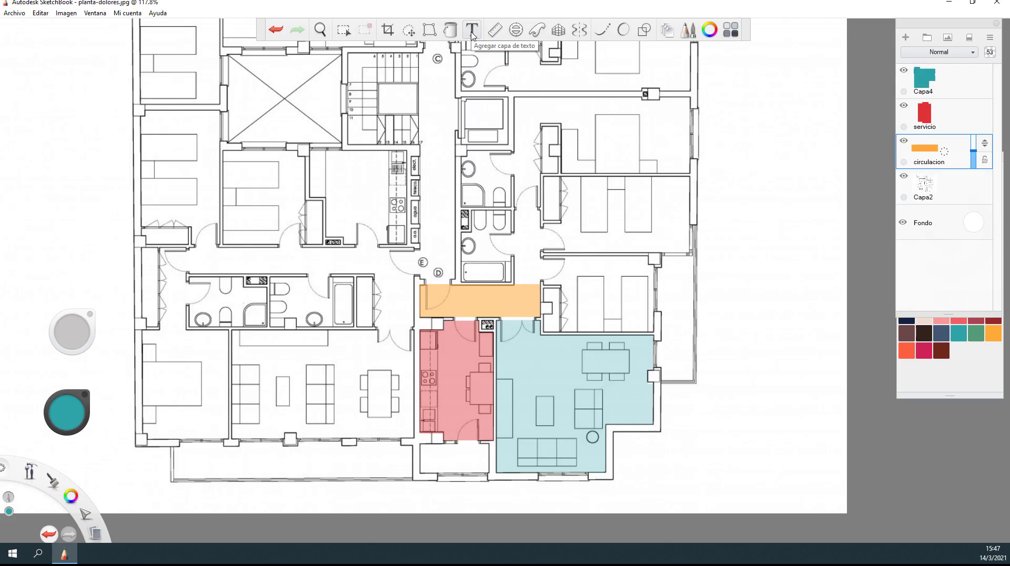
click(471, 31)
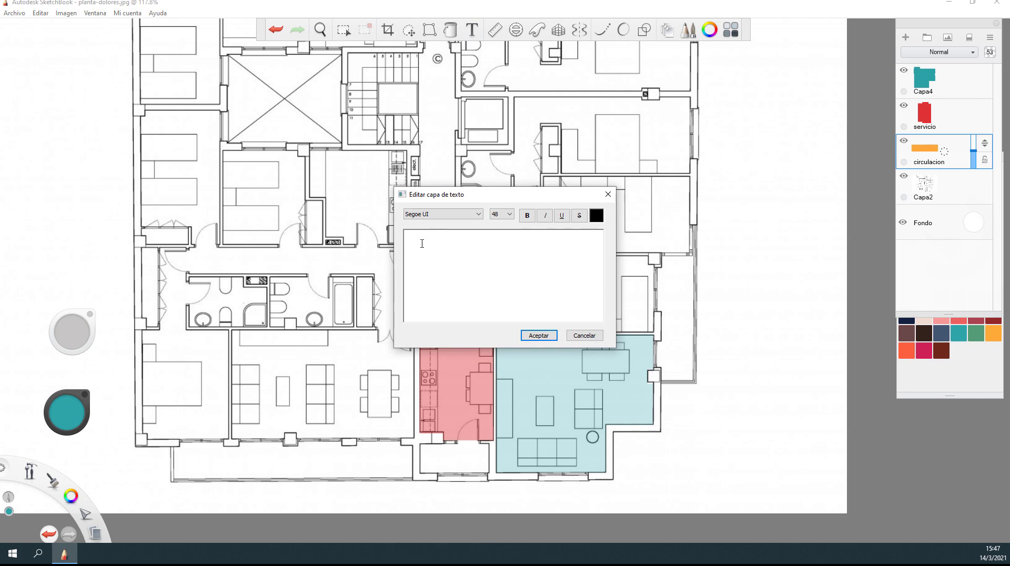
text(CIRCU)
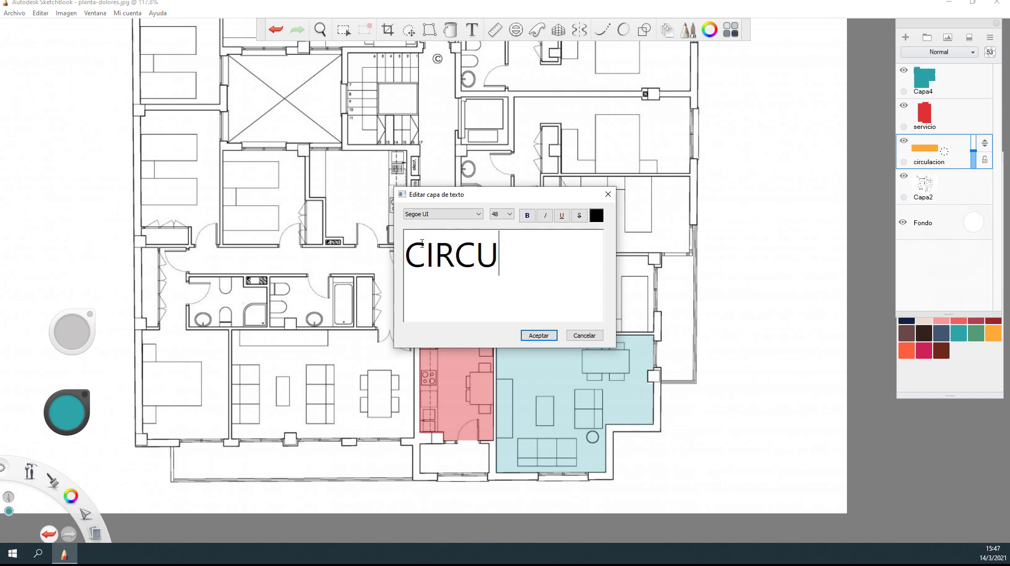
text(LACIÓN)
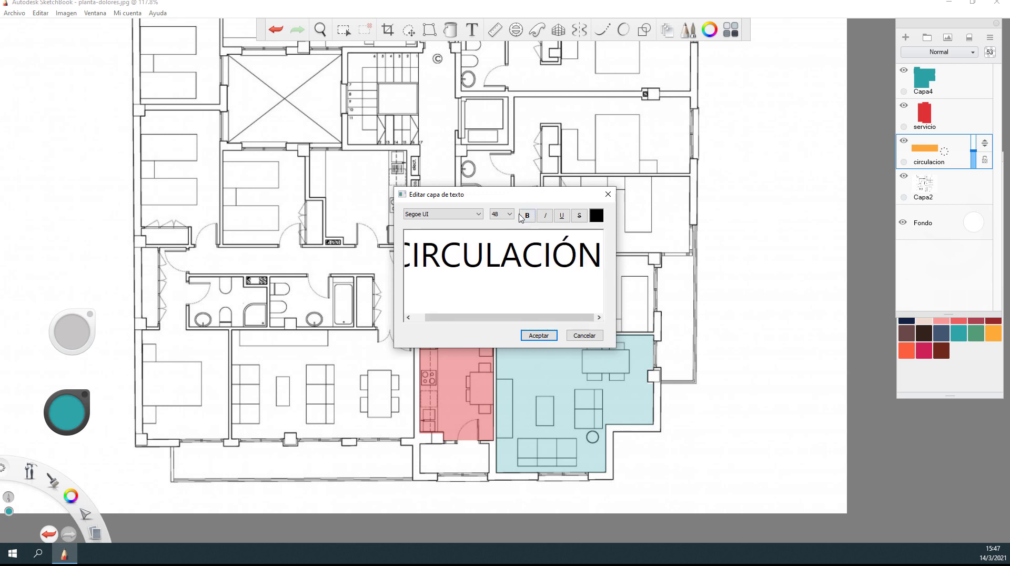
click(535, 338)
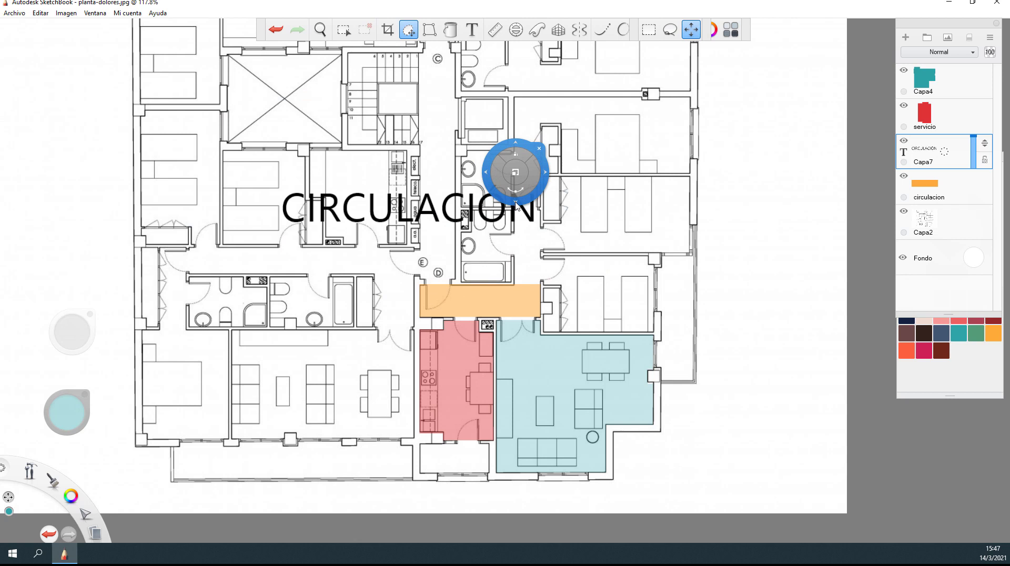
drag(514, 201, 594, 305)
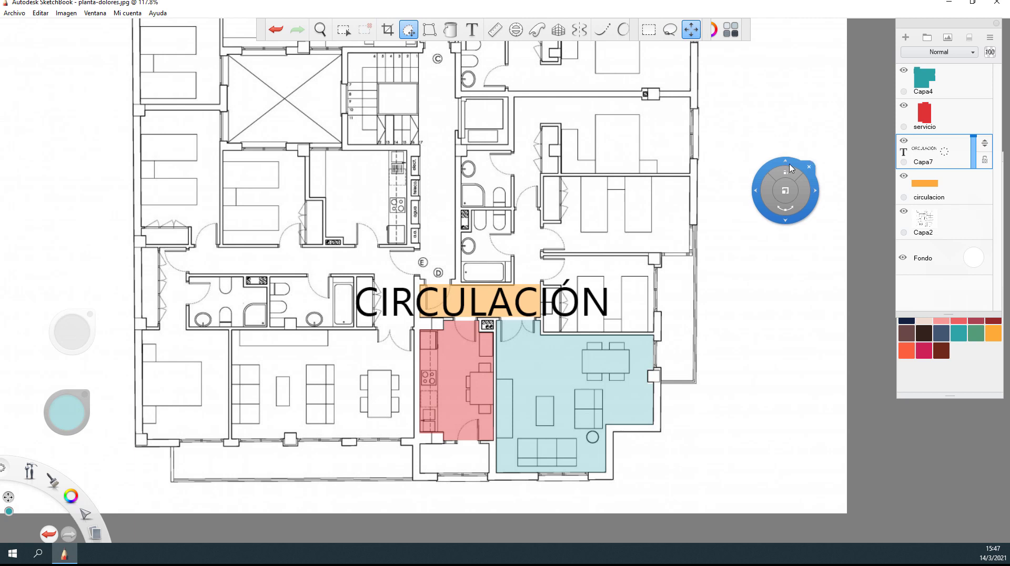
drag(789, 168, 930, 171)
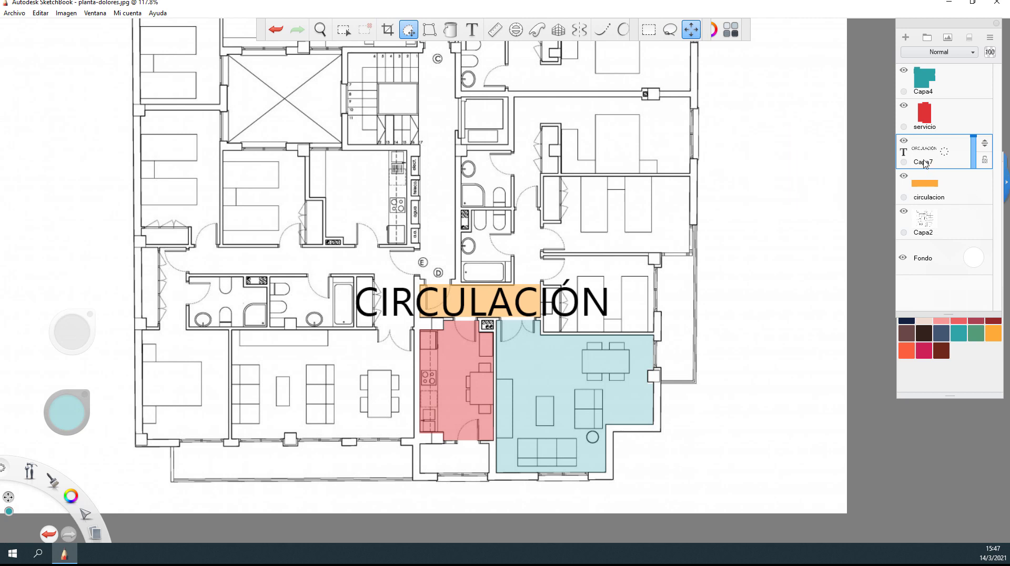
Edit the CIRCULACIÓN text layer and set the font size of the whole word to 12
click(924, 164)
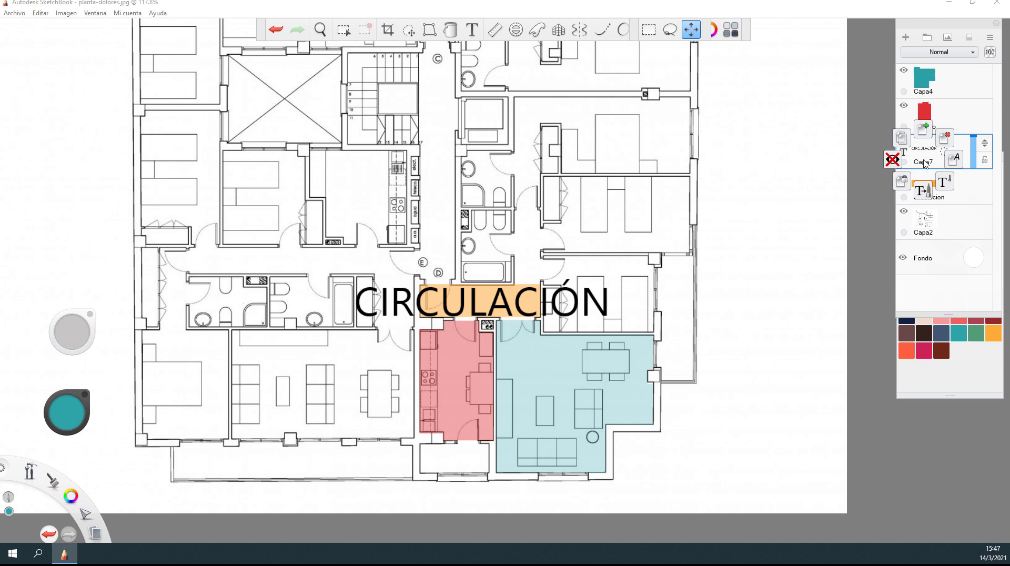
drag(925, 164, 946, 184)
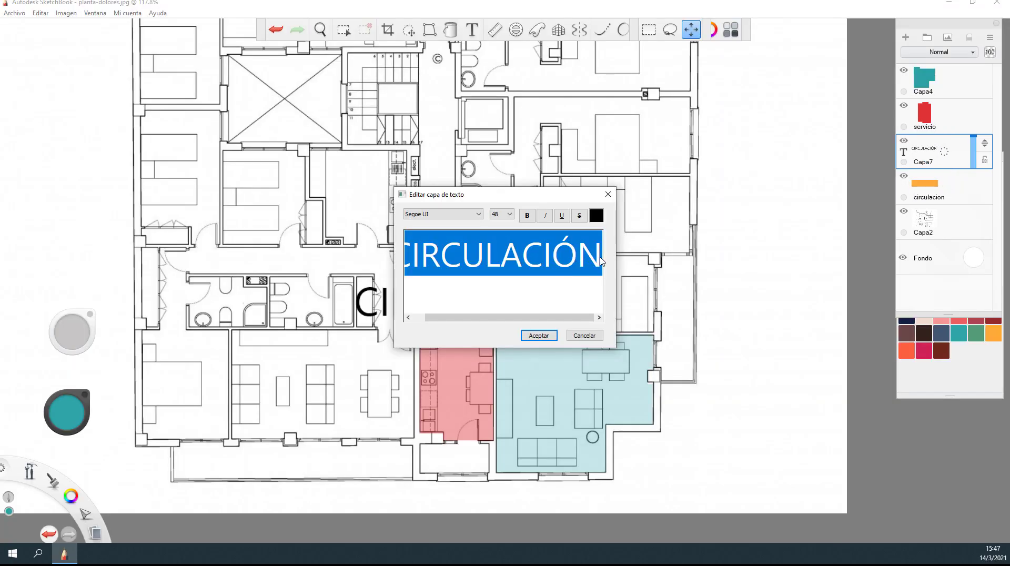
click(512, 216)
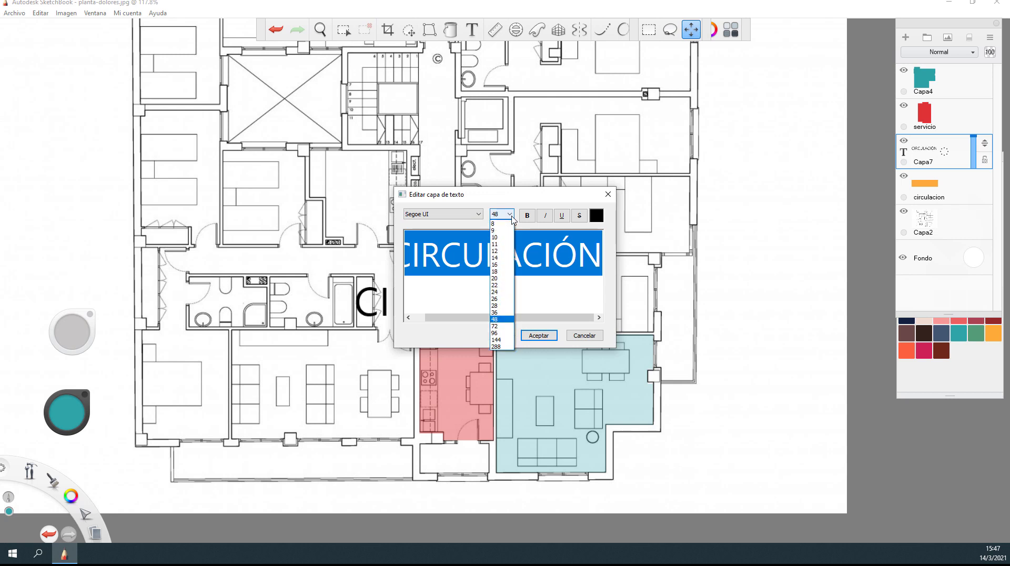
click(498, 254)
click(531, 338)
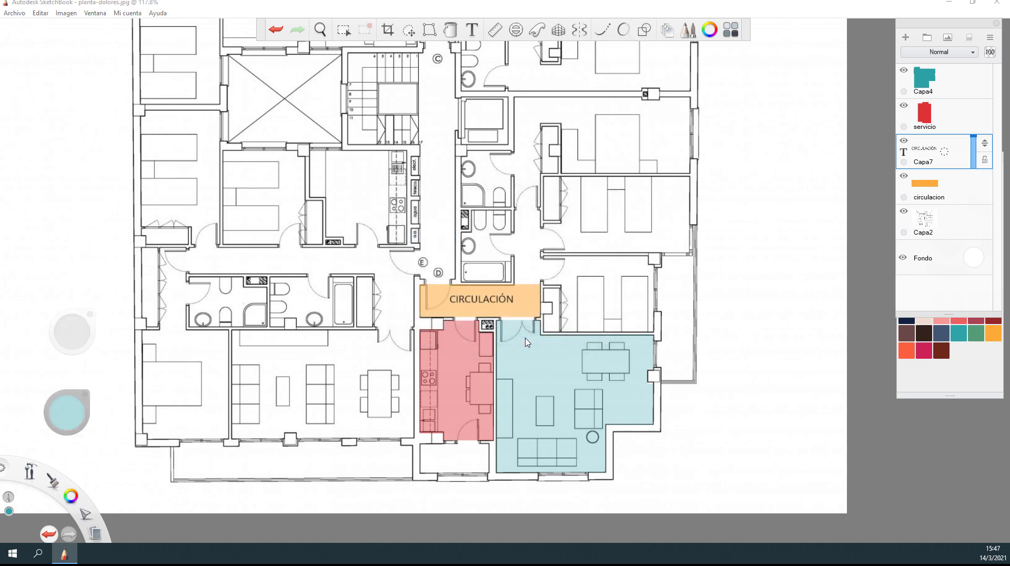
Add a text layer reading SERVICIO and move the text over the red kitchen zone
scroll(489, 361, up, 2)
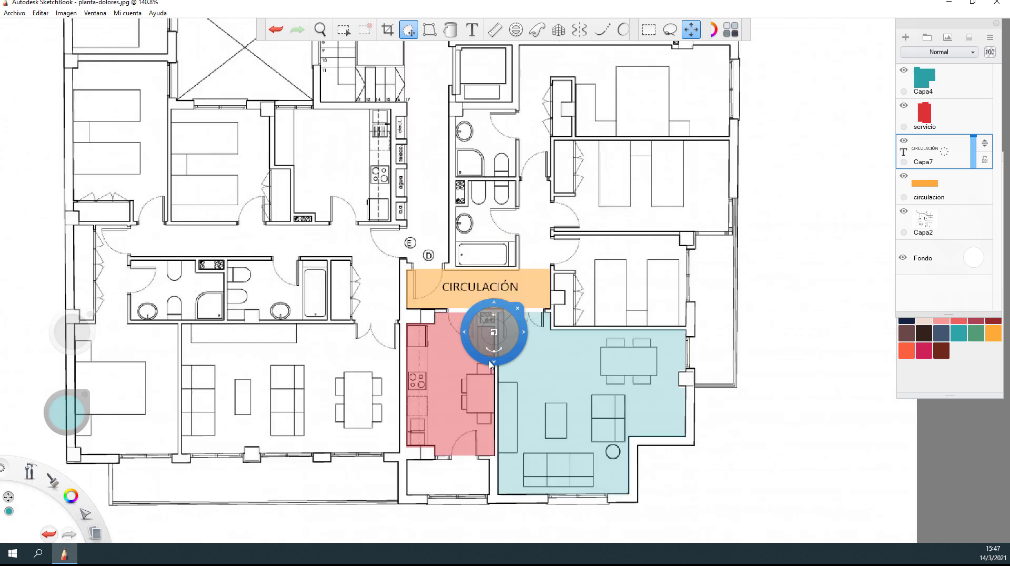
drag(491, 364, 538, 309)
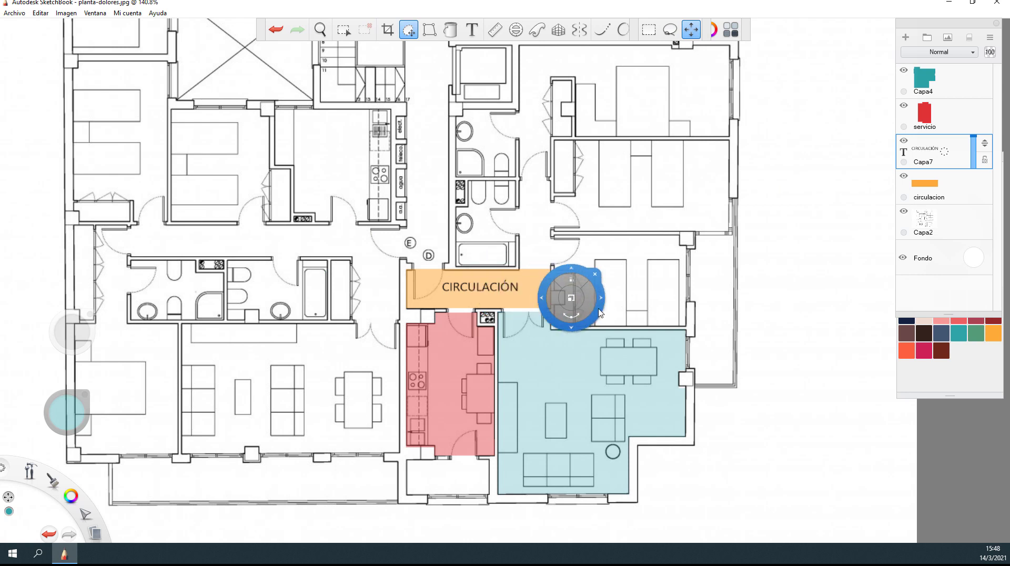
click(471, 31)
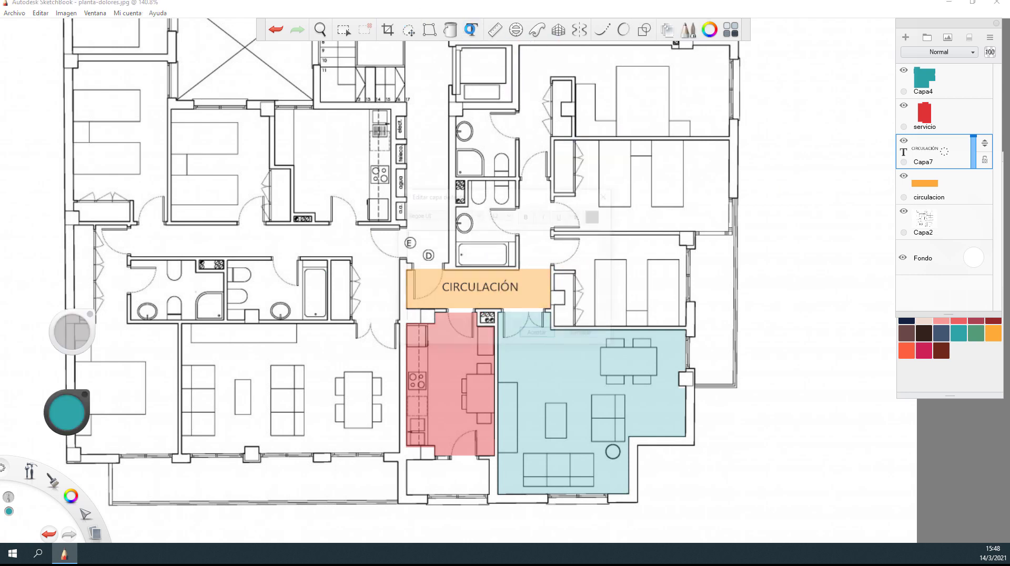
click(459, 224)
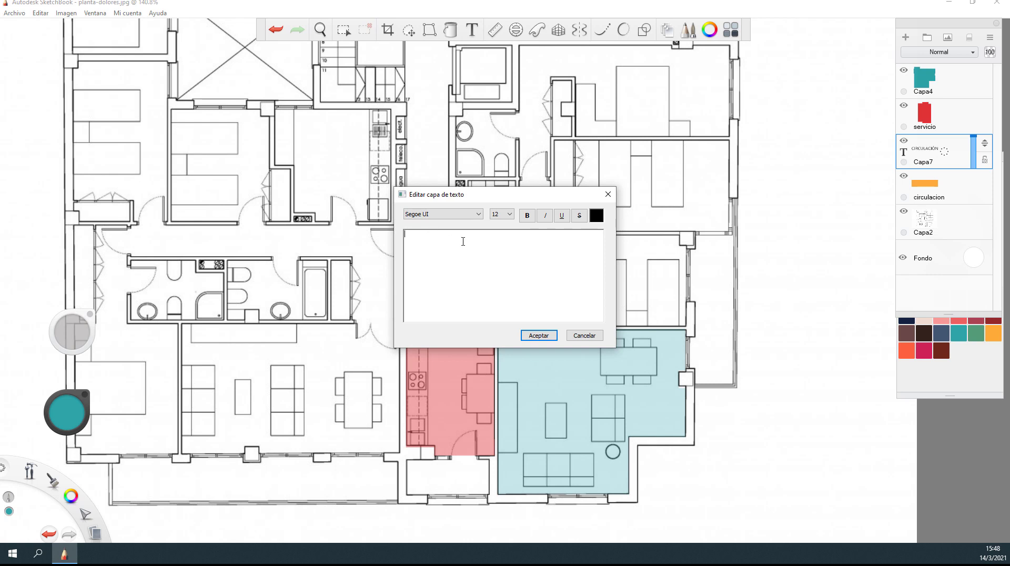
text(SERVICIO)
click(538, 335)
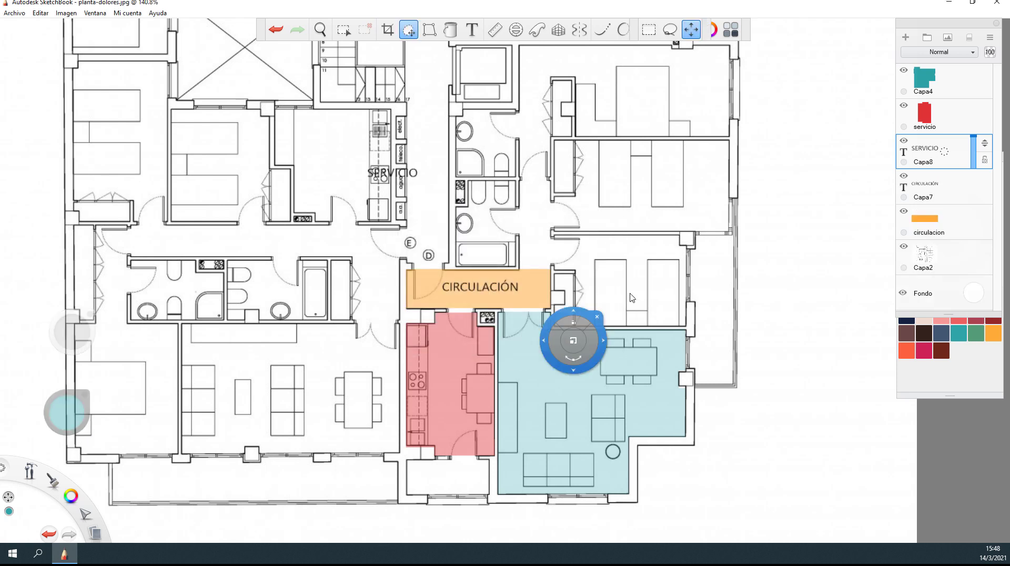
drag(549, 365, 465, 363)
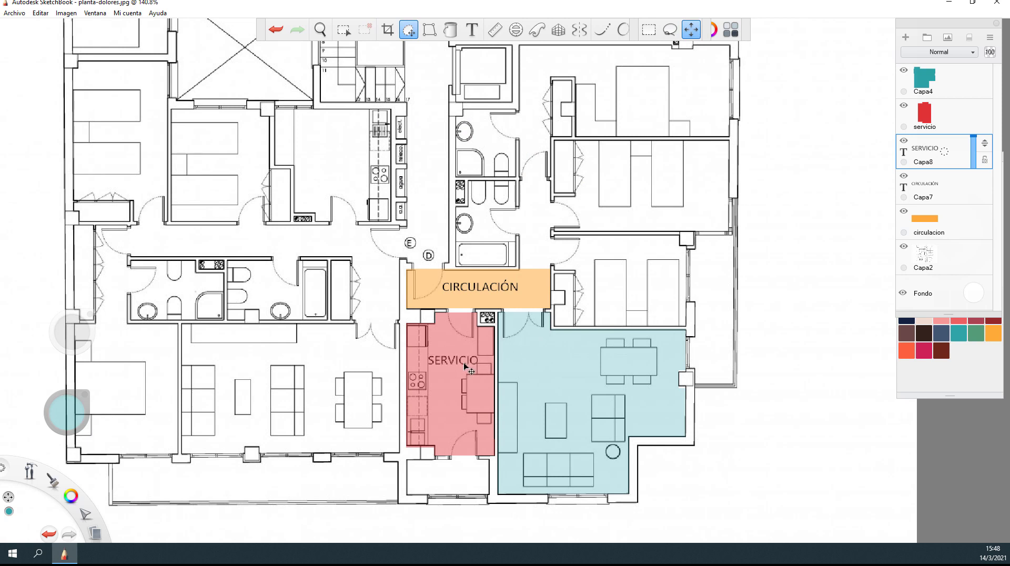
drag(514, 319, 779, 264)
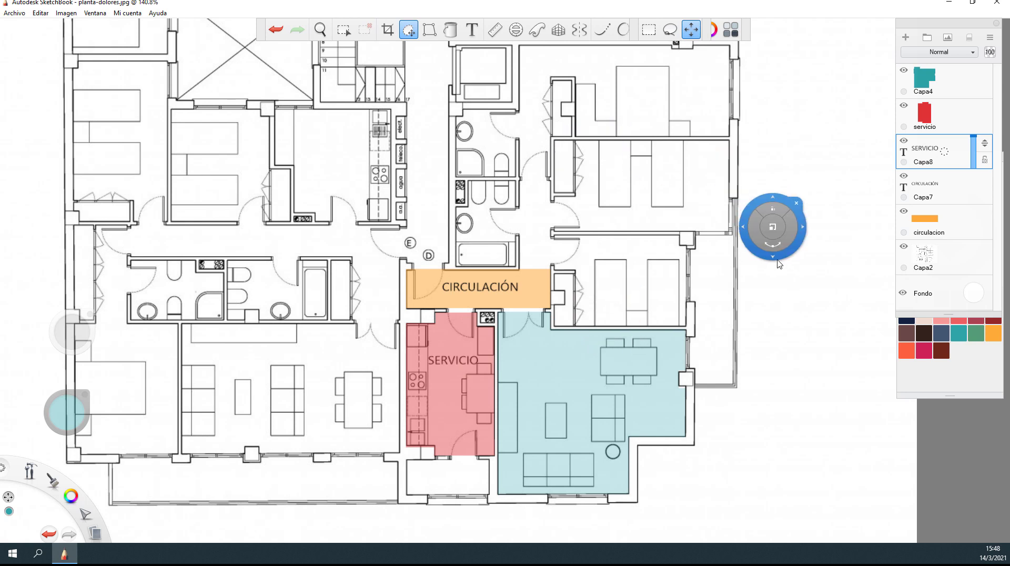
key(Escape)
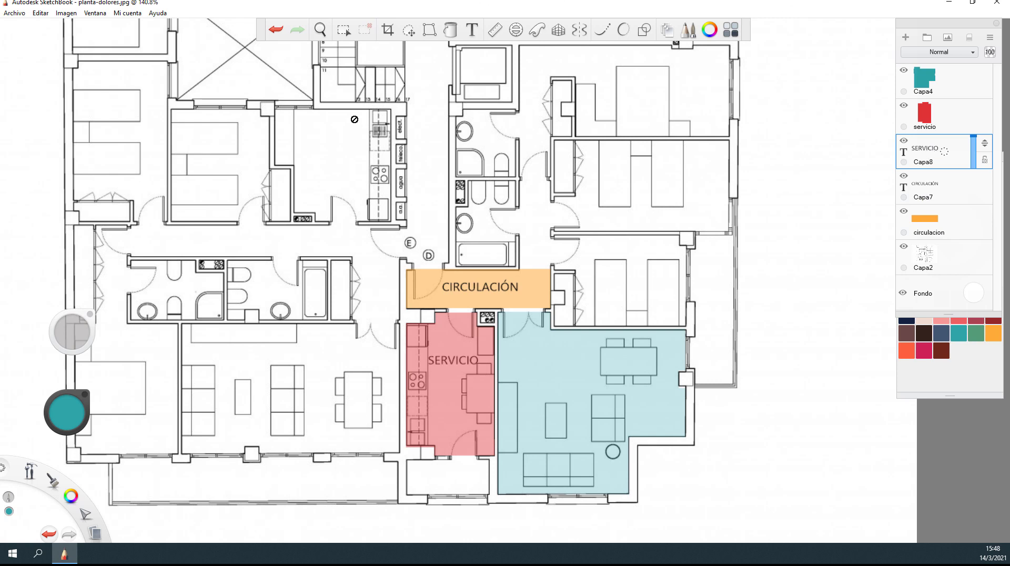
Add a text layer reading PUBLICO and move the text over the teal living-dining zone
click(472, 31)
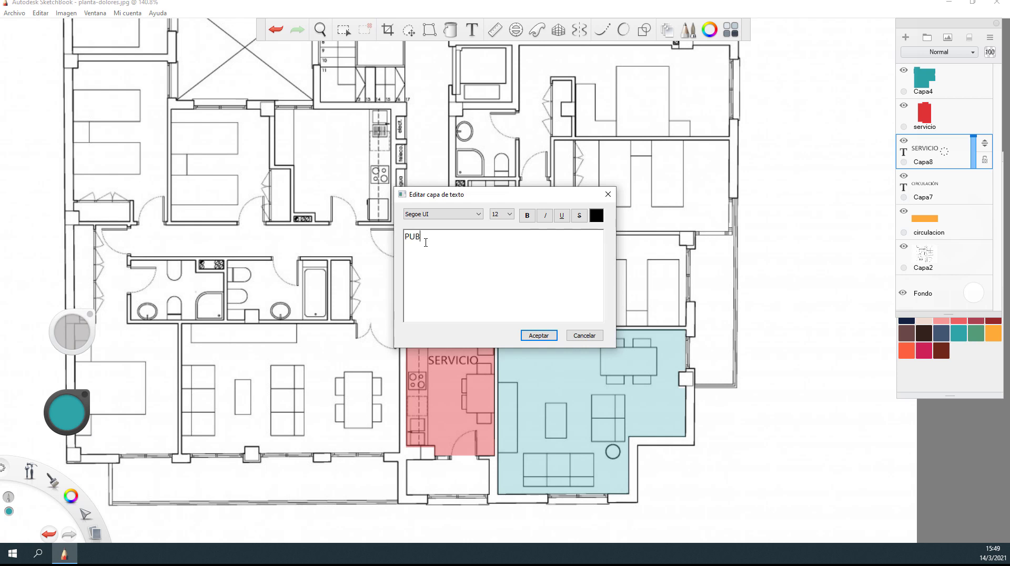
text(CO)
click(537, 335)
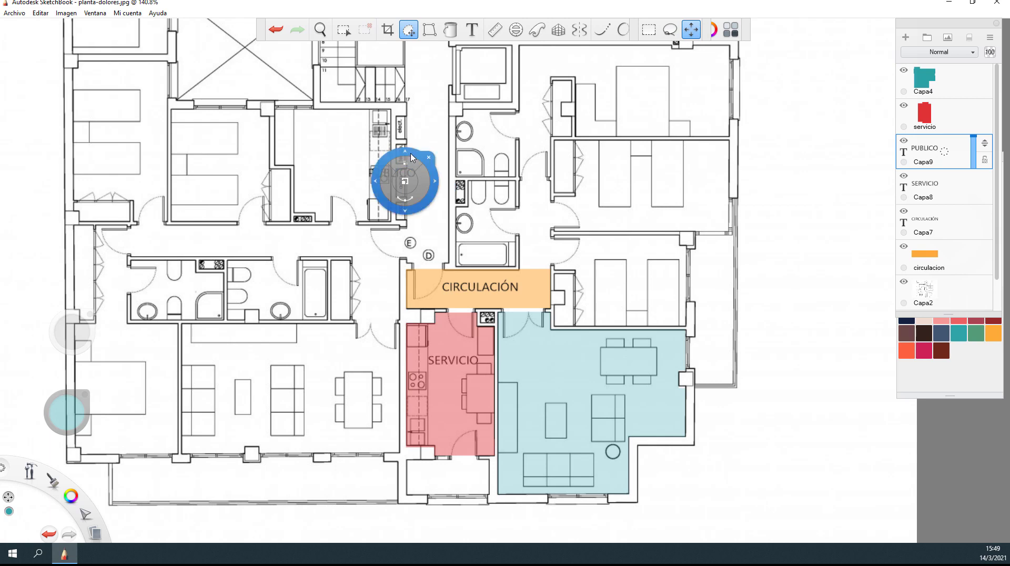
drag(410, 153, 1005, 312)
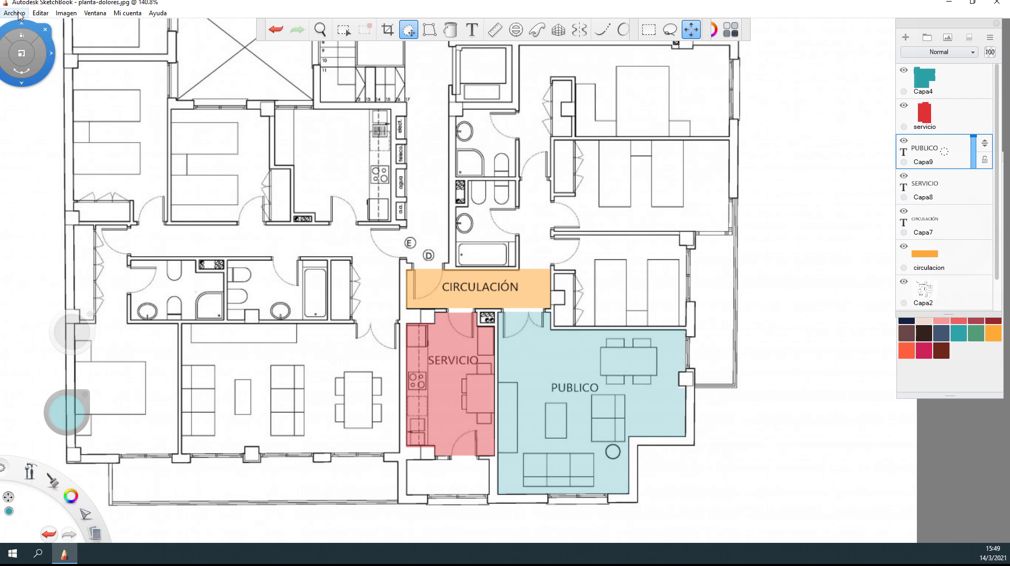
Save the layered drawing under the name ANALISIS as a TIFF file in the MuestrasEdificios6" folder
click(19, 15)
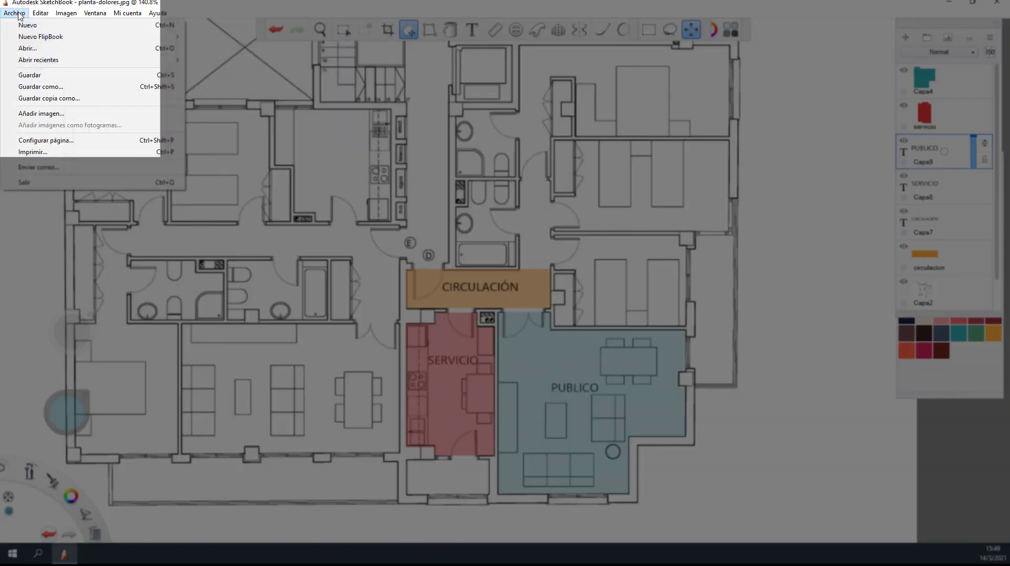
click(37, 88)
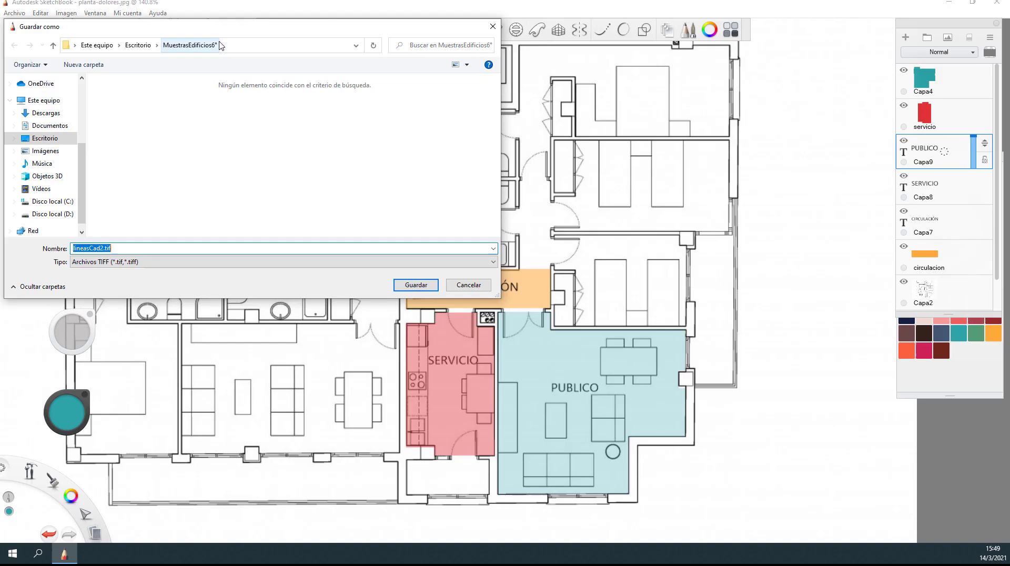
click(99, 247)
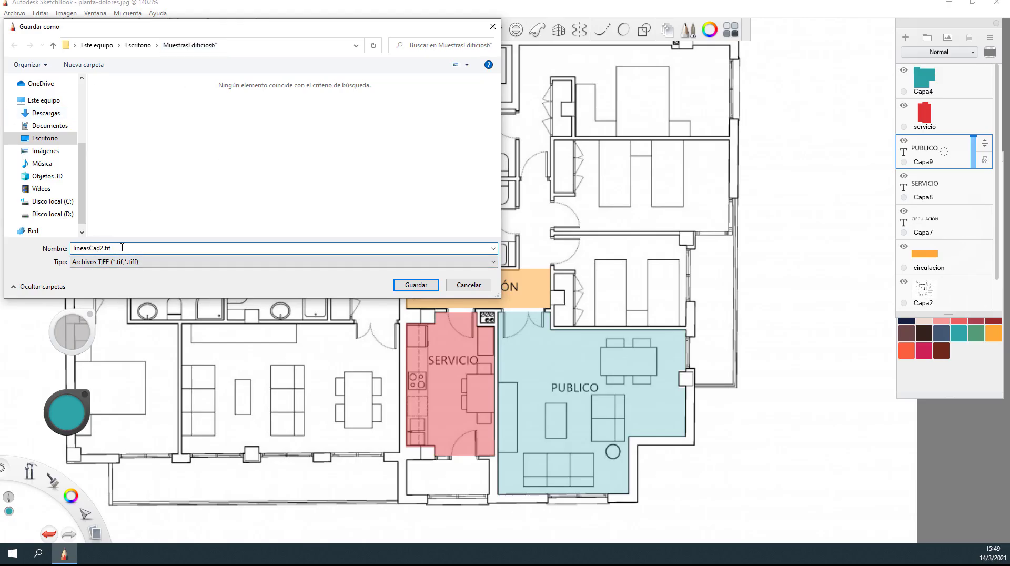
drag(122, 247, 21, 248)
key(BackSpace)
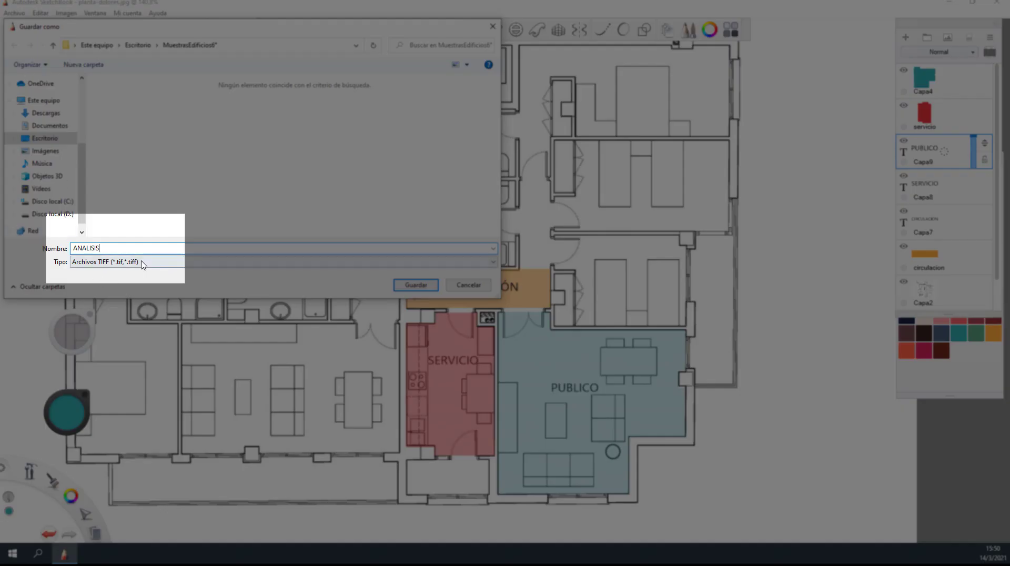
click(416, 286)
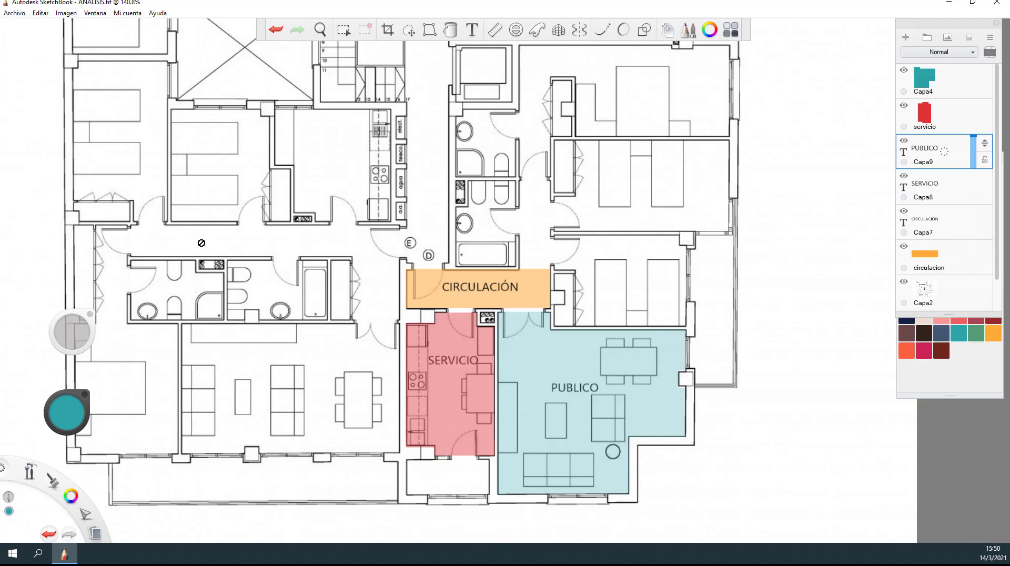
Save the drawing as the JPEG file ANALISIS1.jpg with quality 75 (Alta), accepting that all layers are merged
click(15, 13)
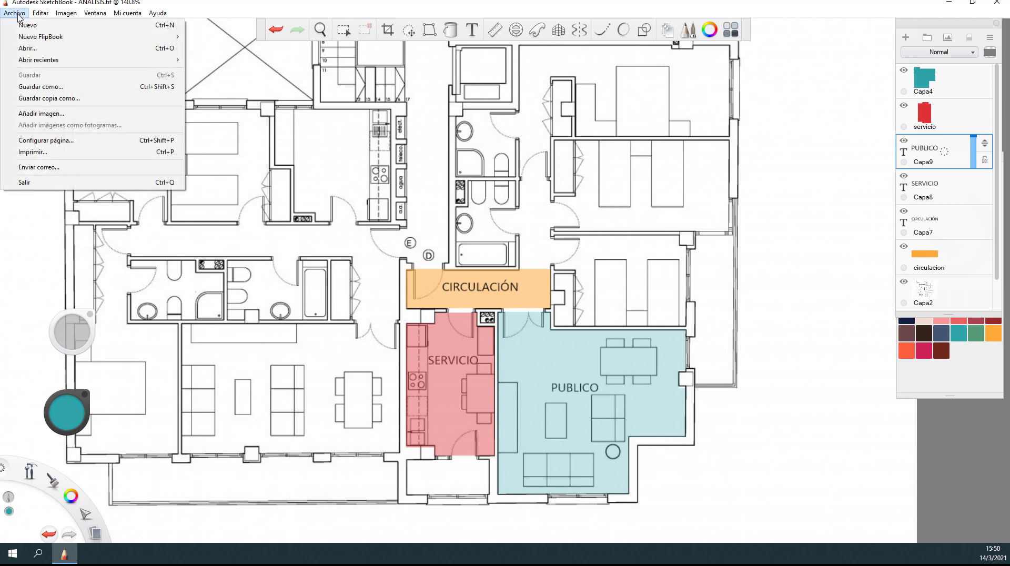
click(42, 87)
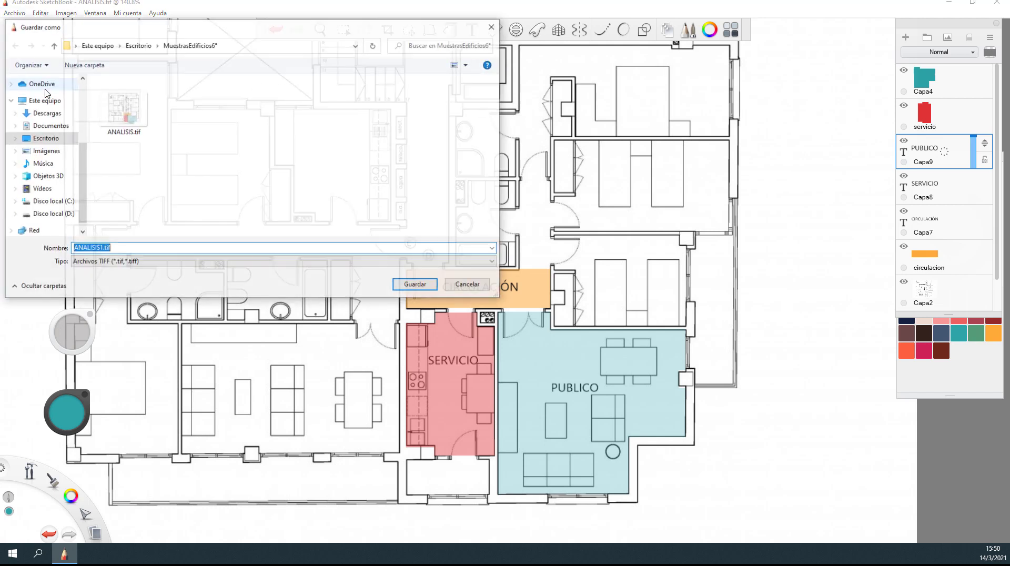
click(124, 251)
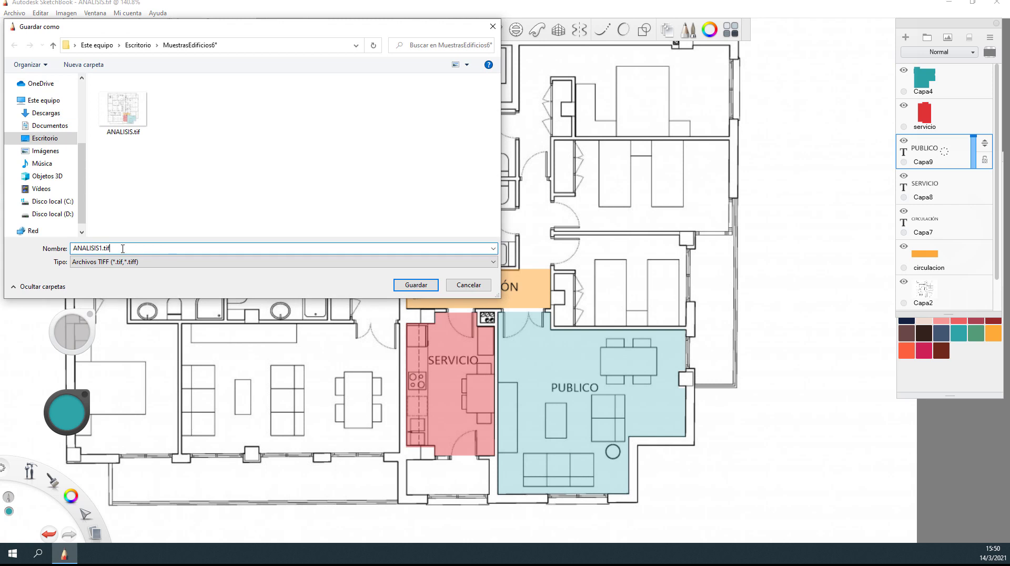
click(112, 262)
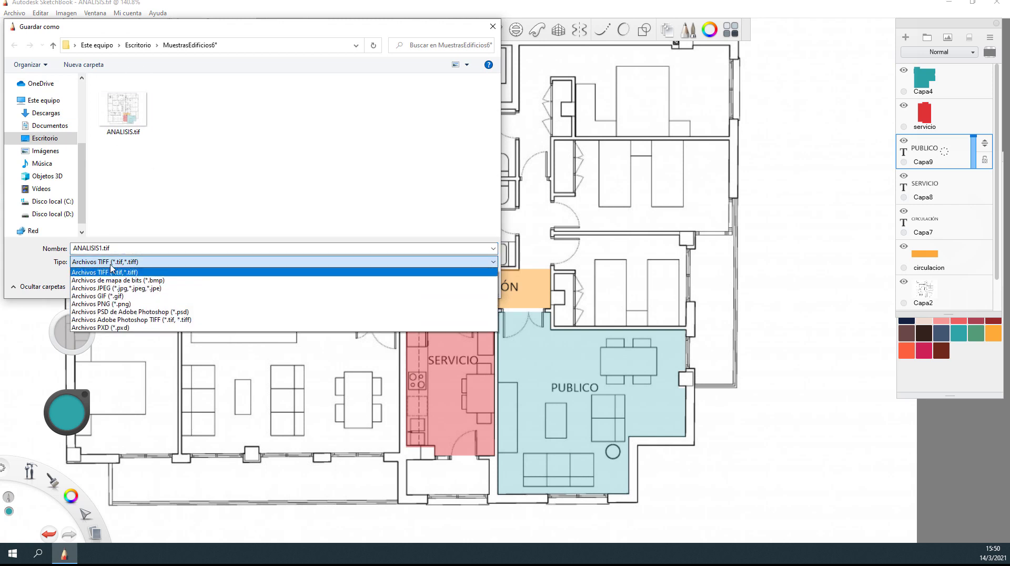
click(112, 288)
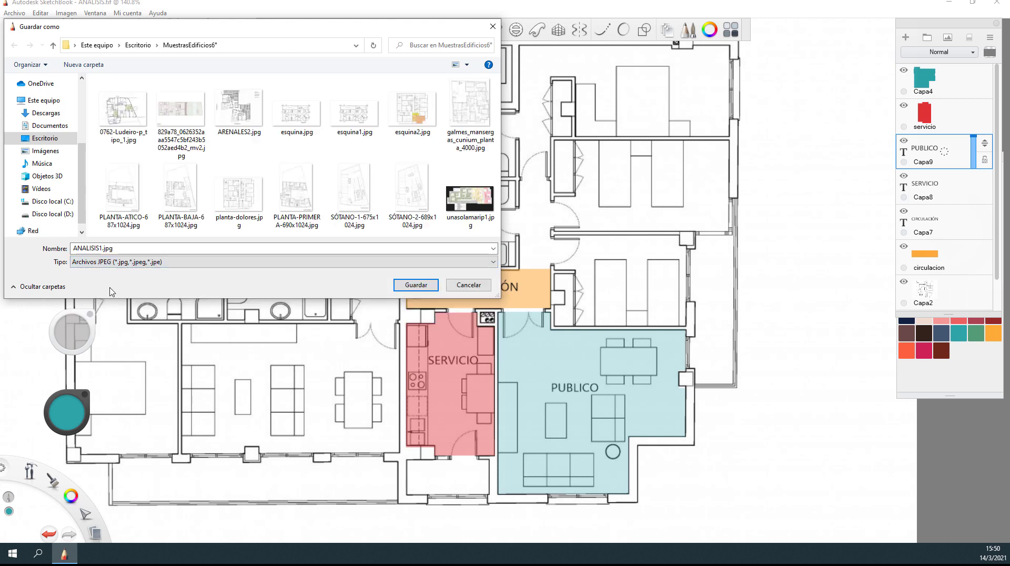
click(416, 285)
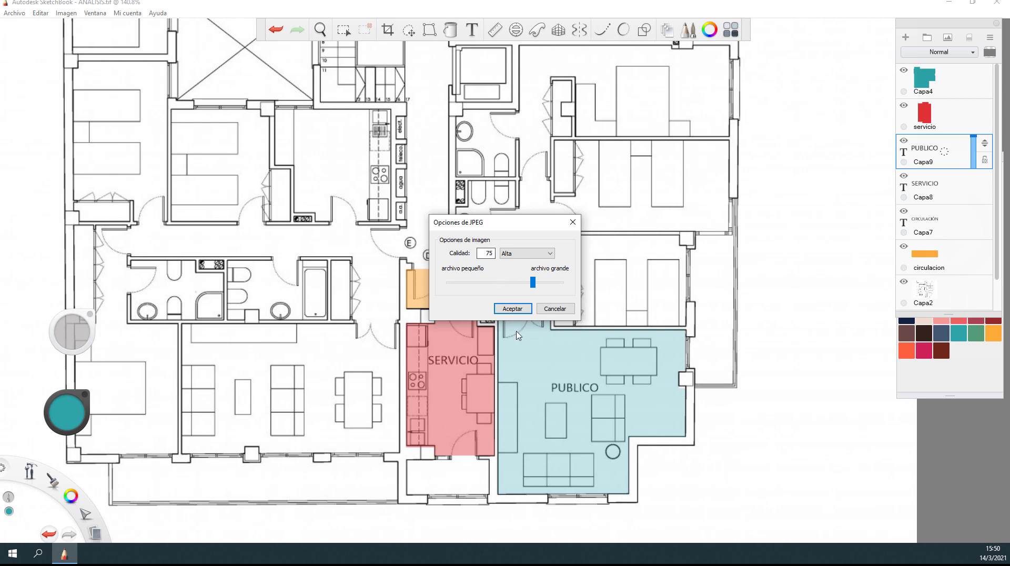
click(513, 309)
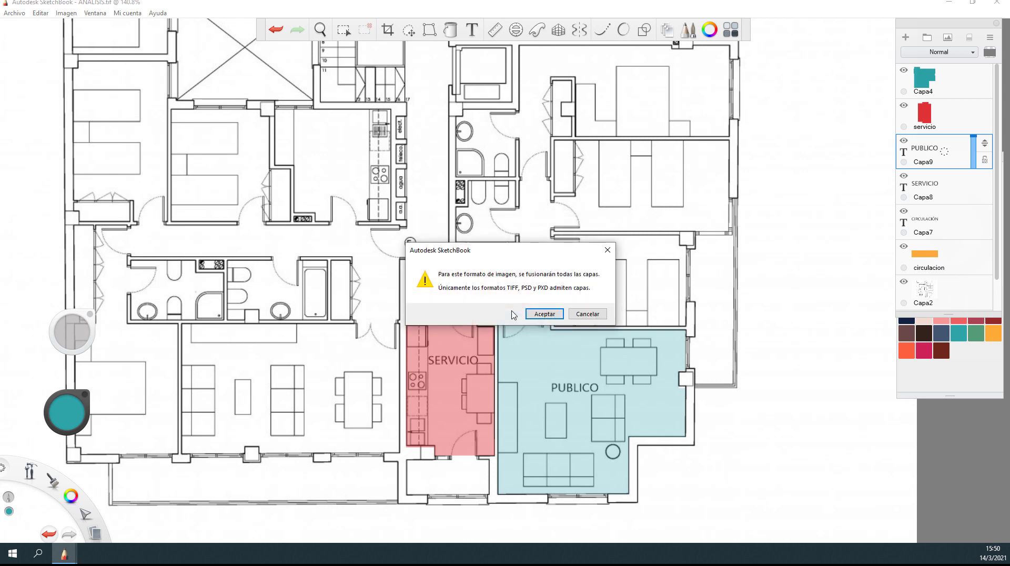
click(546, 315)
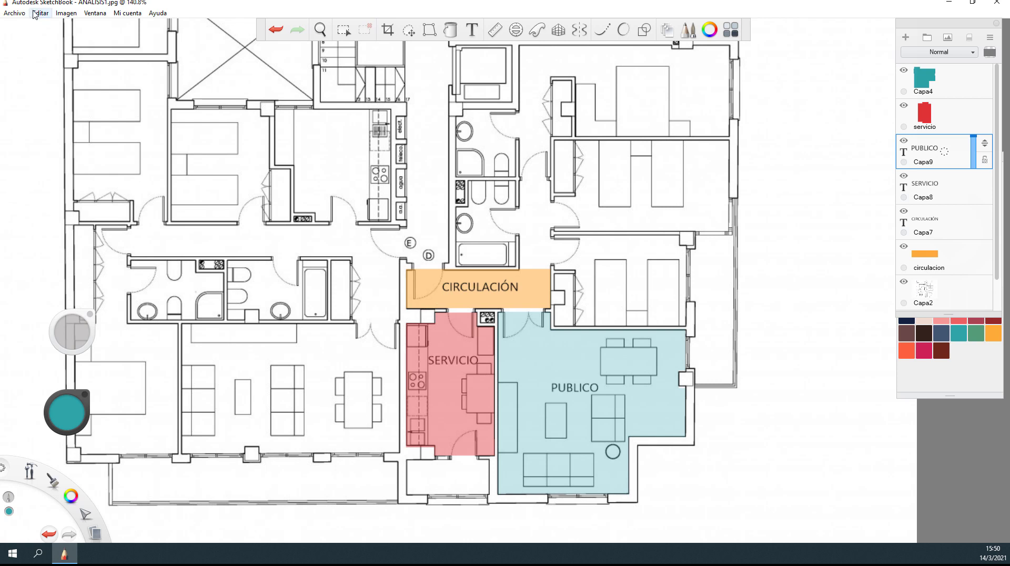
Open the recent file ANALISIS1.jpg to examine how its layers were saved
click(15, 13)
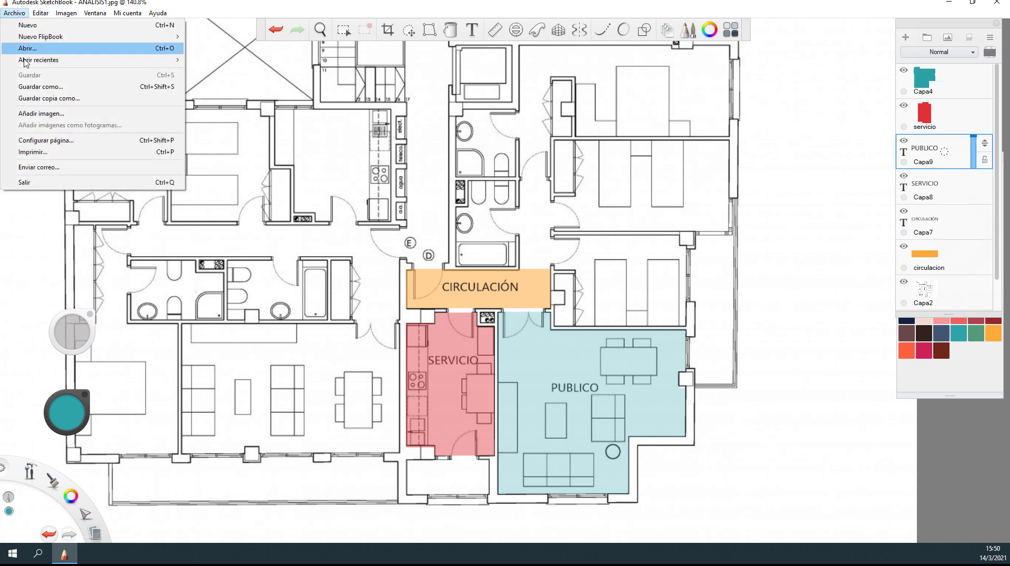
mouse_move(33, 61)
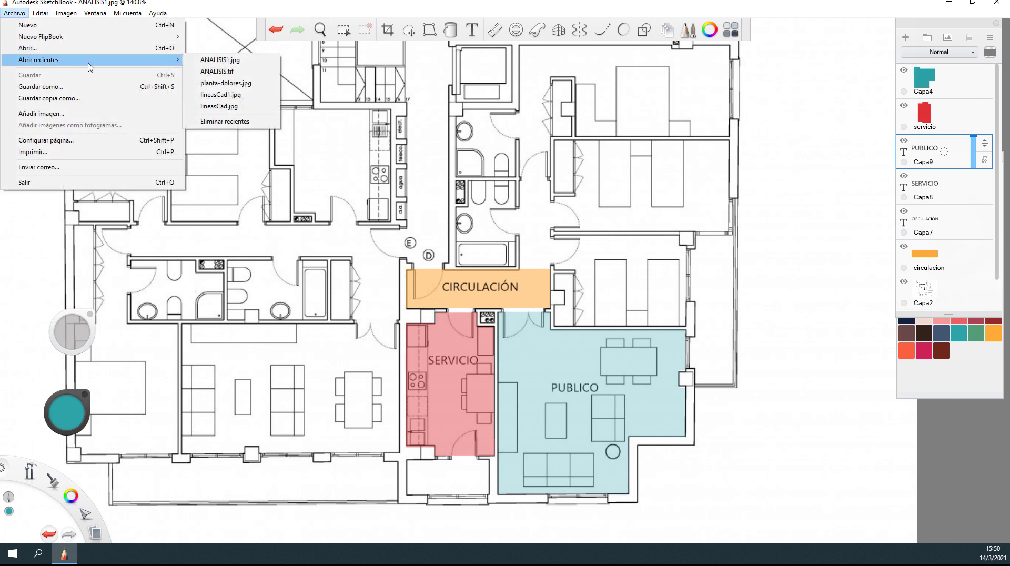
click(244, 66)
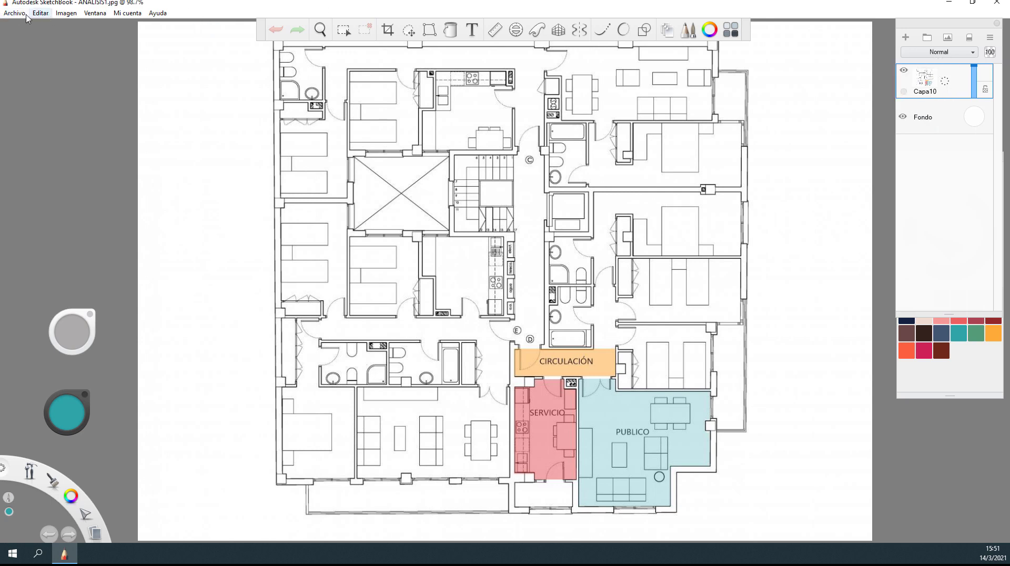
Reopen the recent layered file ANALISIS.tif
click(8, 14)
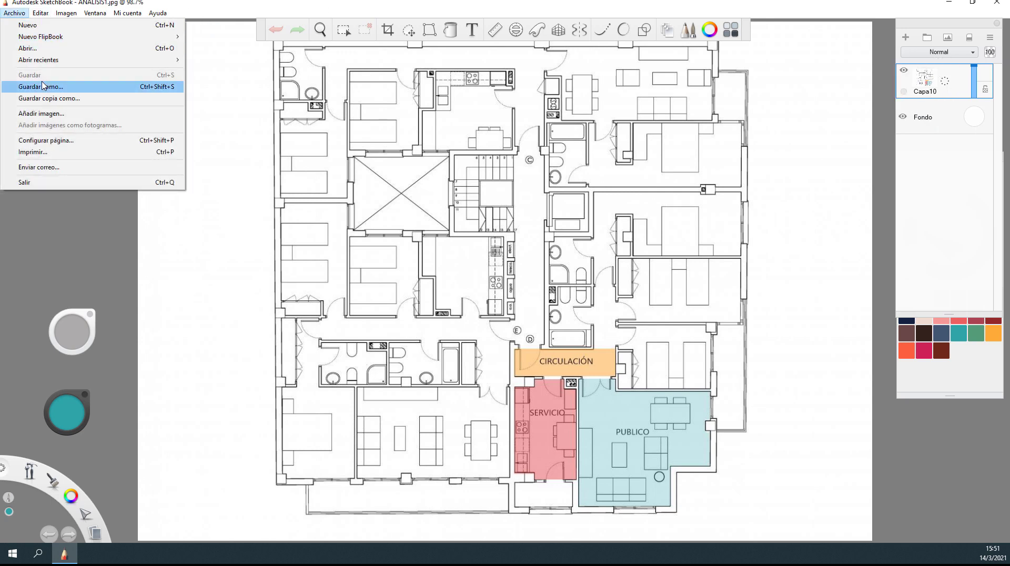
mouse_move(48, 61)
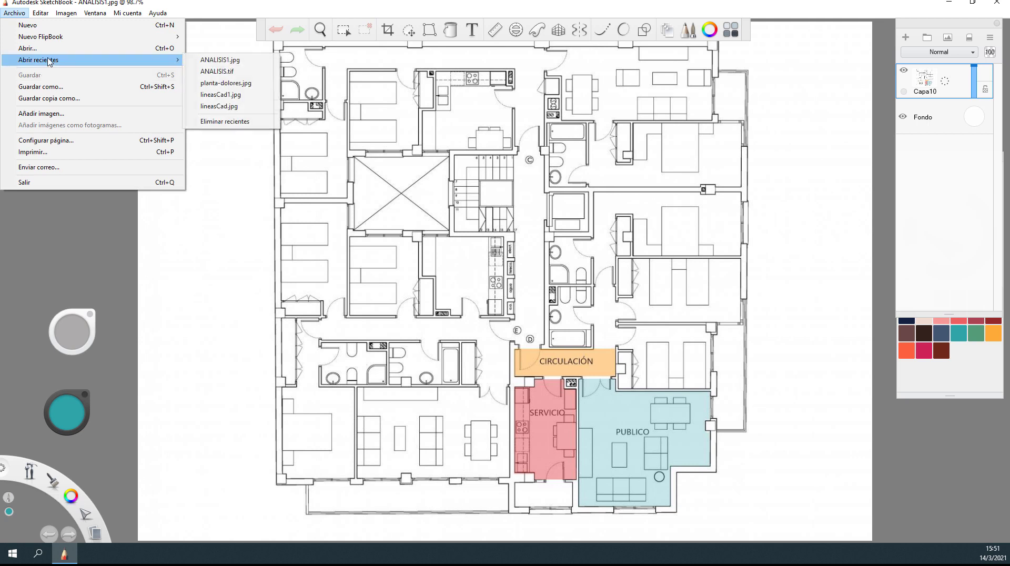
click(219, 74)
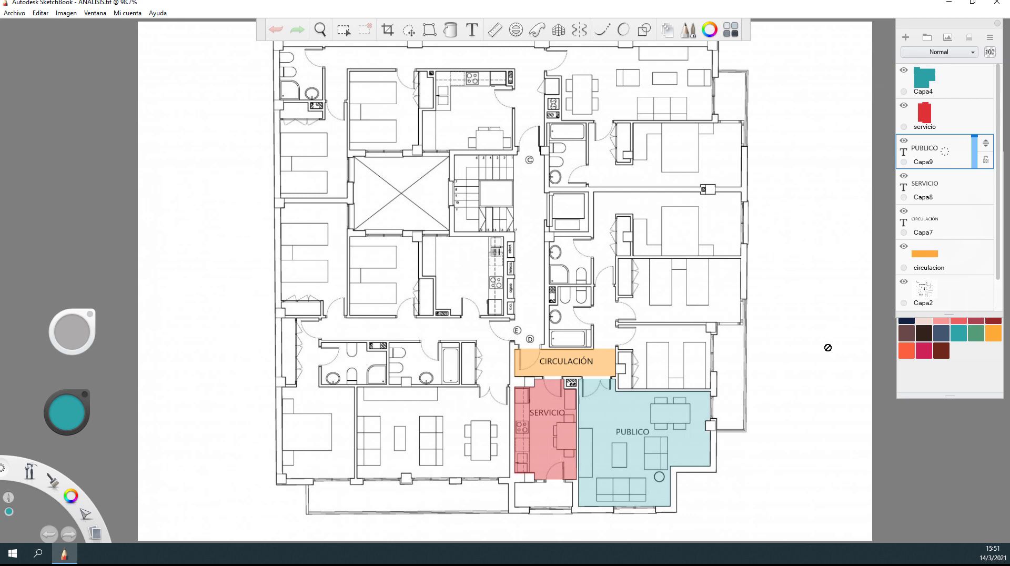
Select the teal Capa4 layer and choose green from the colour palette as the active colour
click(924, 77)
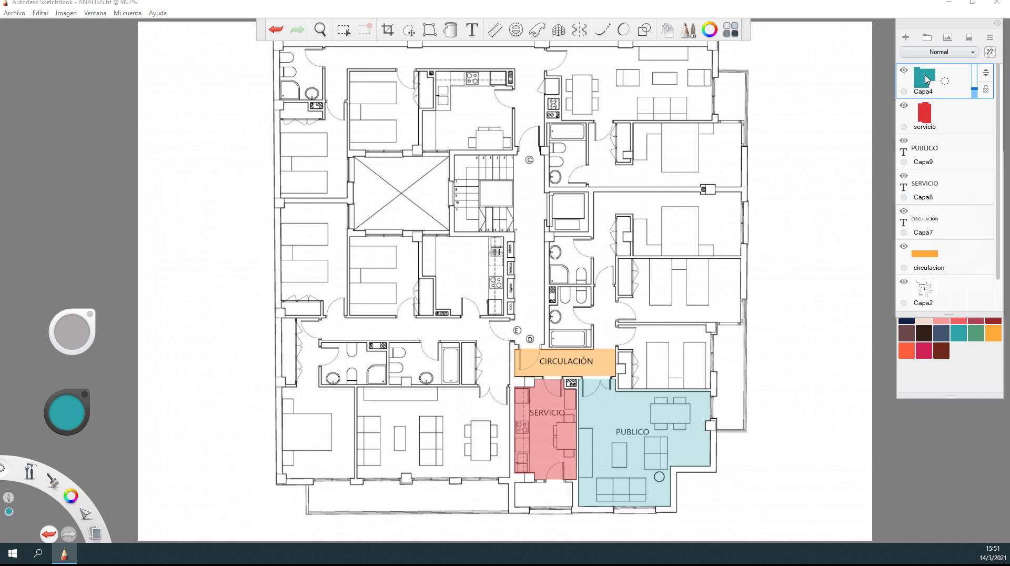
click(926, 79)
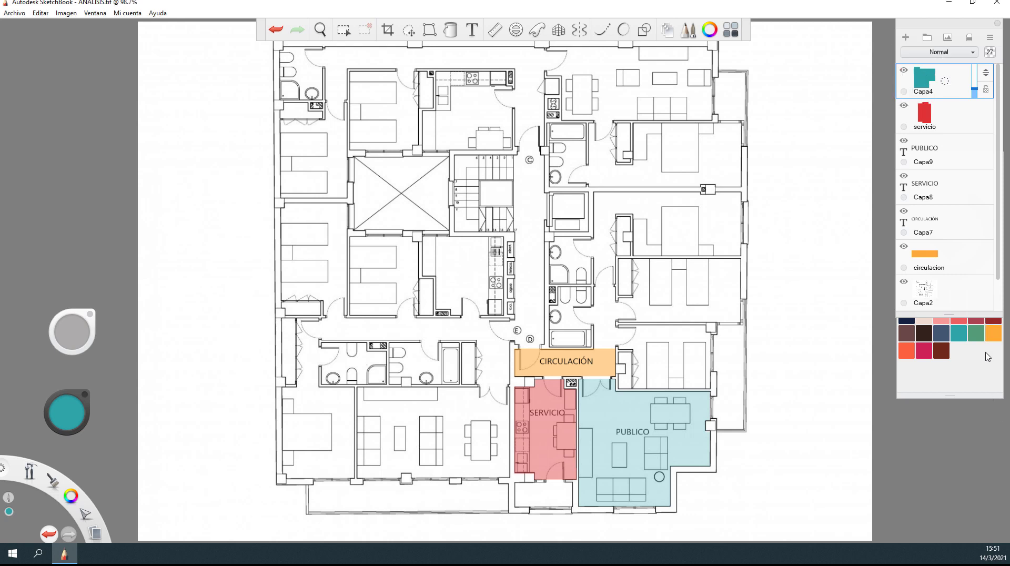
click(977, 335)
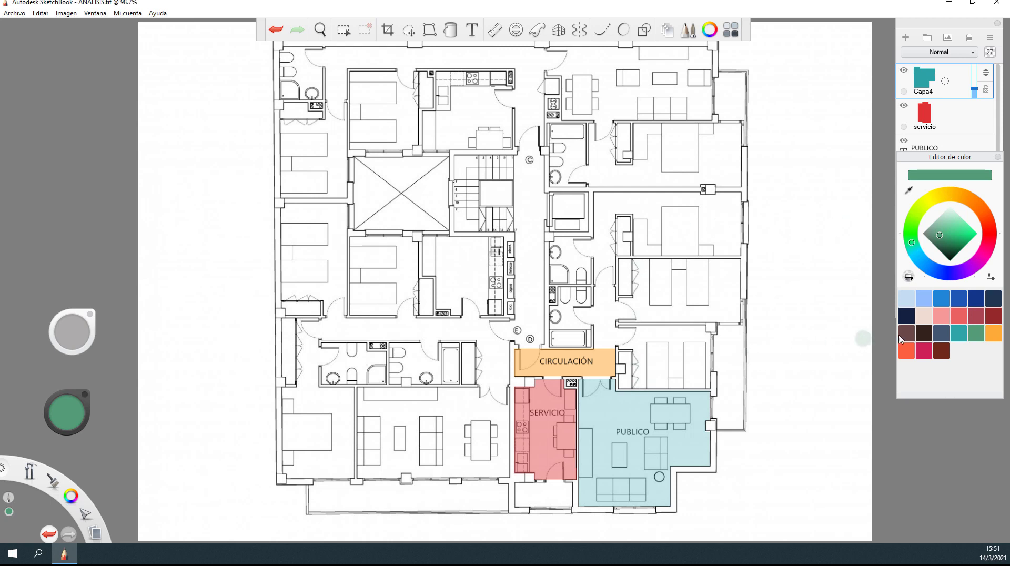
Toggle the zone and label layers, leaving Capa4, circulacion and the CIRCULACIÓN text hidden, with servicio and the PUBLICO text shown
click(904, 105)
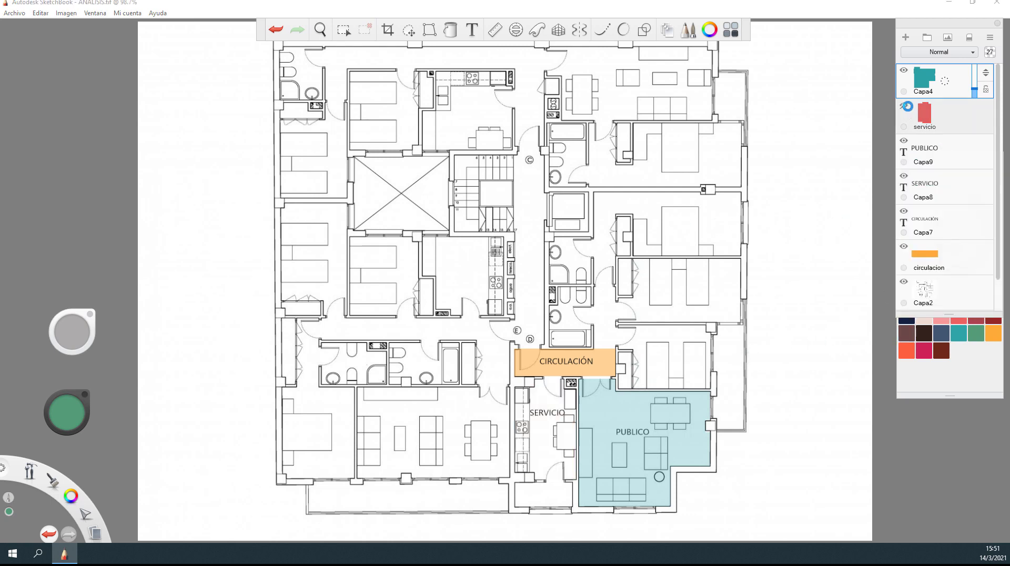
click(903, 142)
click(903, 71)
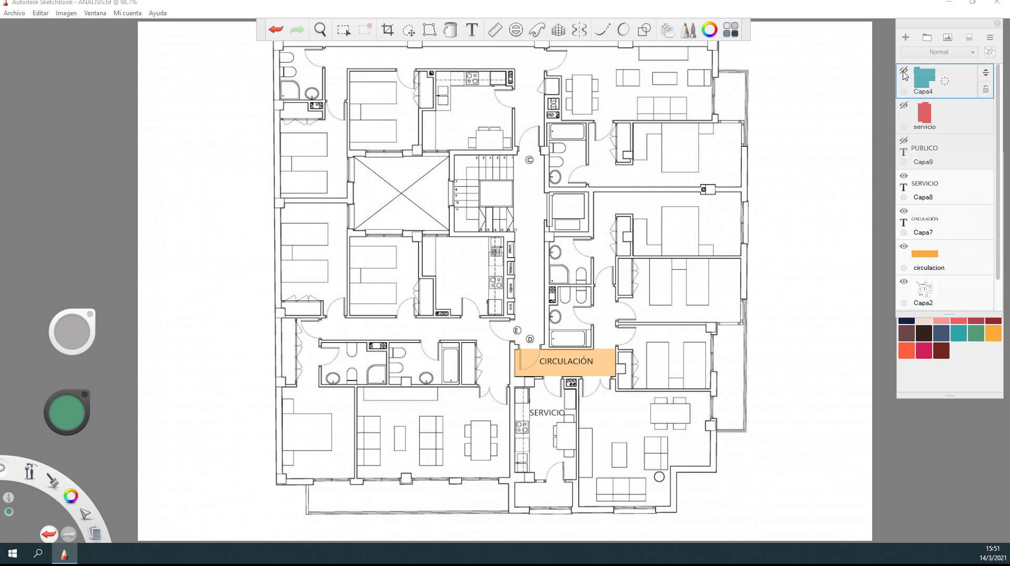
click(904, 247)
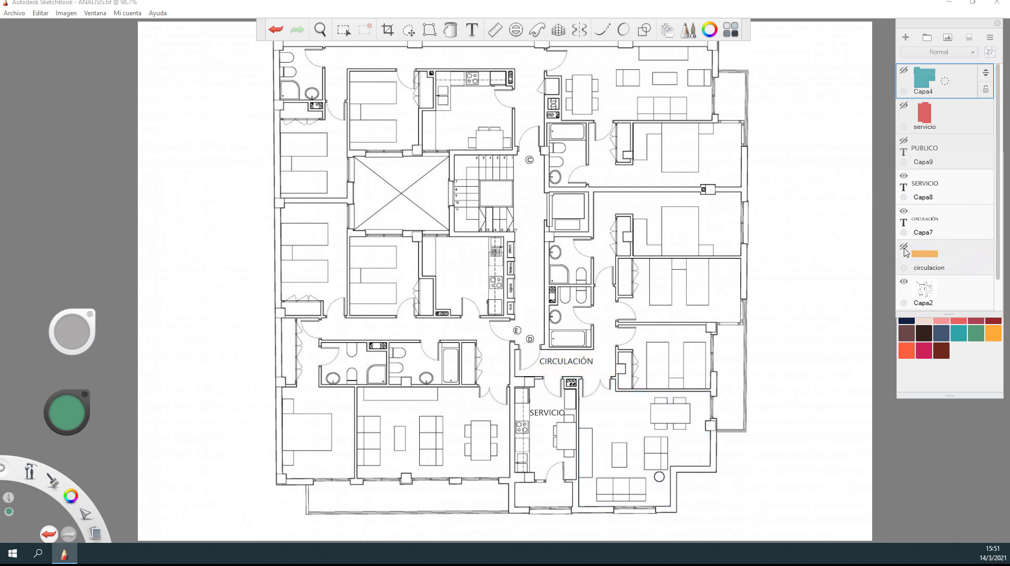
click(904, 141)
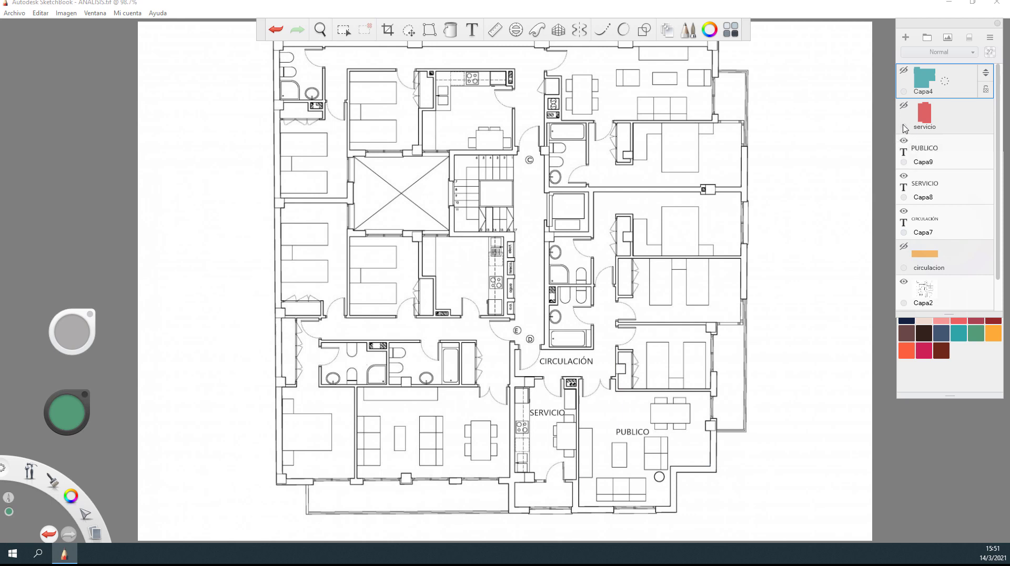
click(903, 105)
click(904, 211)
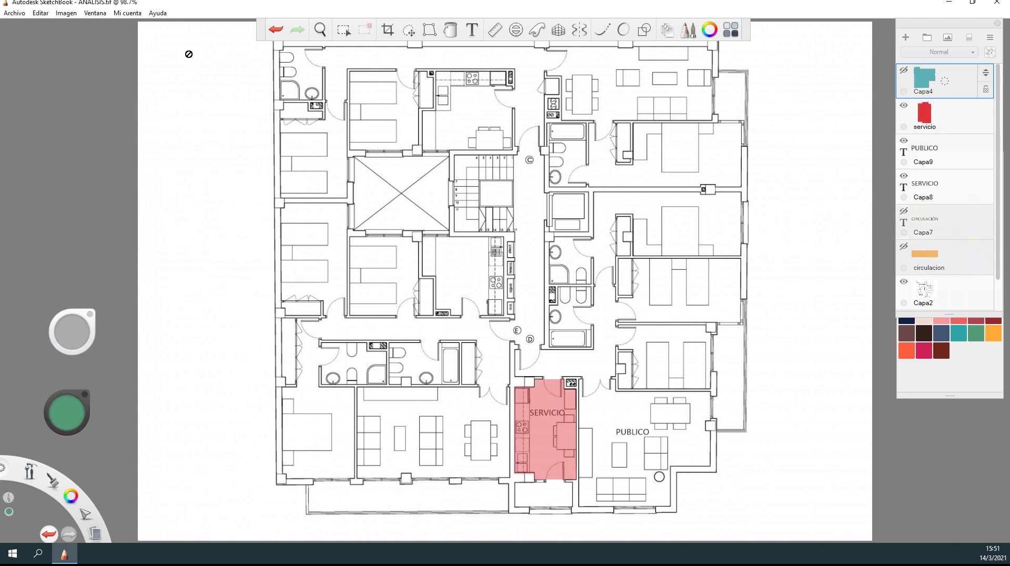
click(20, 14)
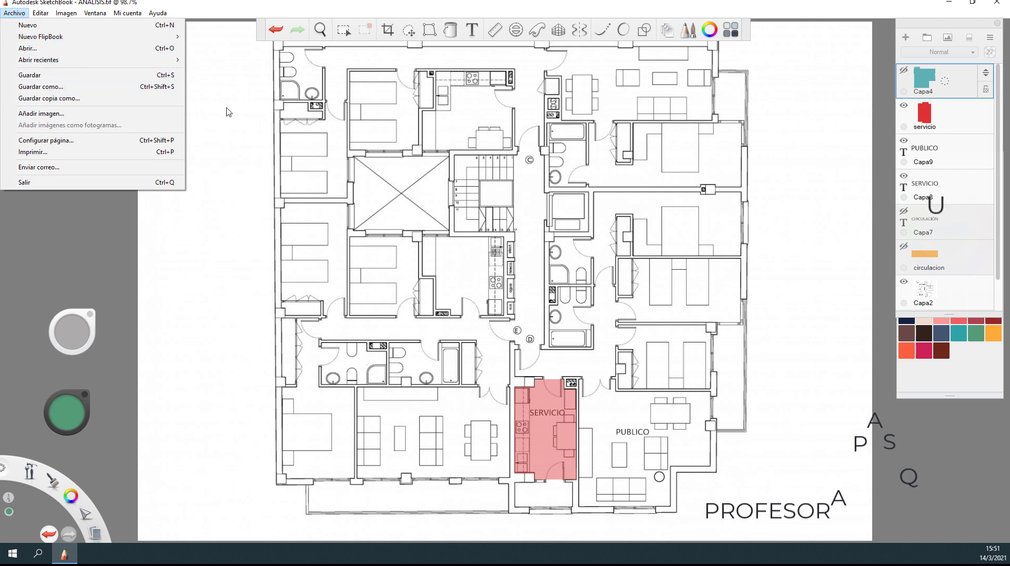
key(Left)
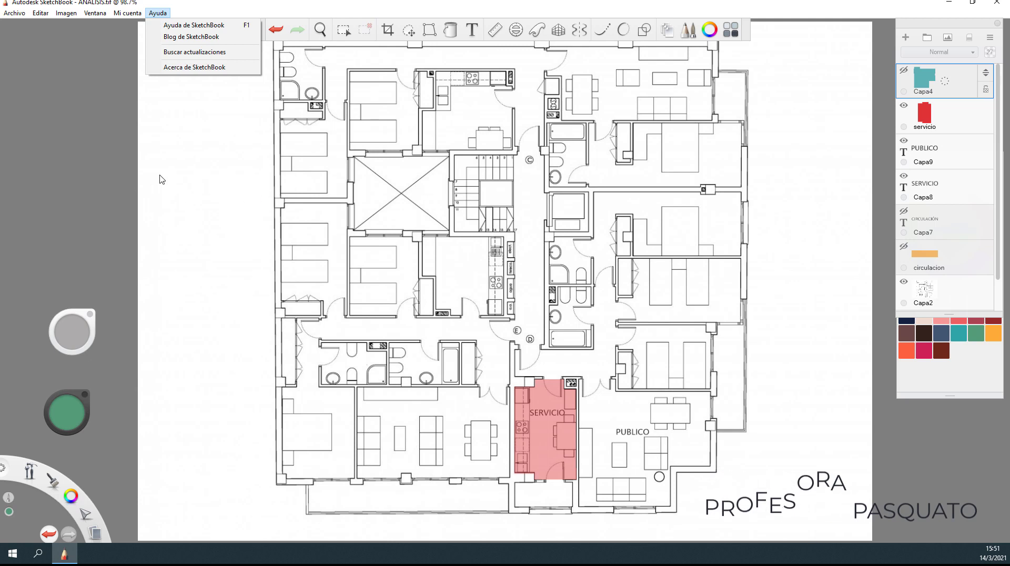